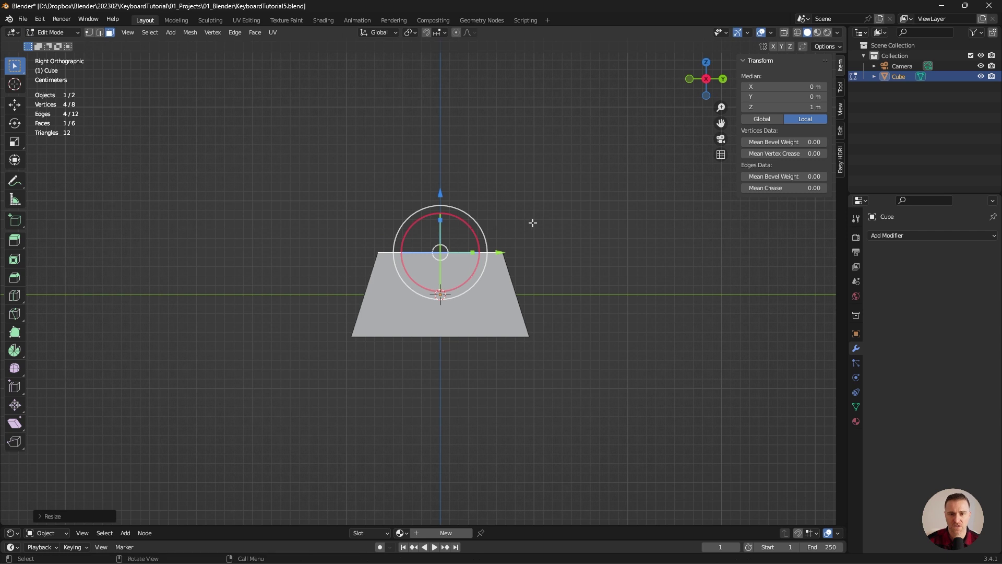
middle_drag(532, 222, 527, 251)
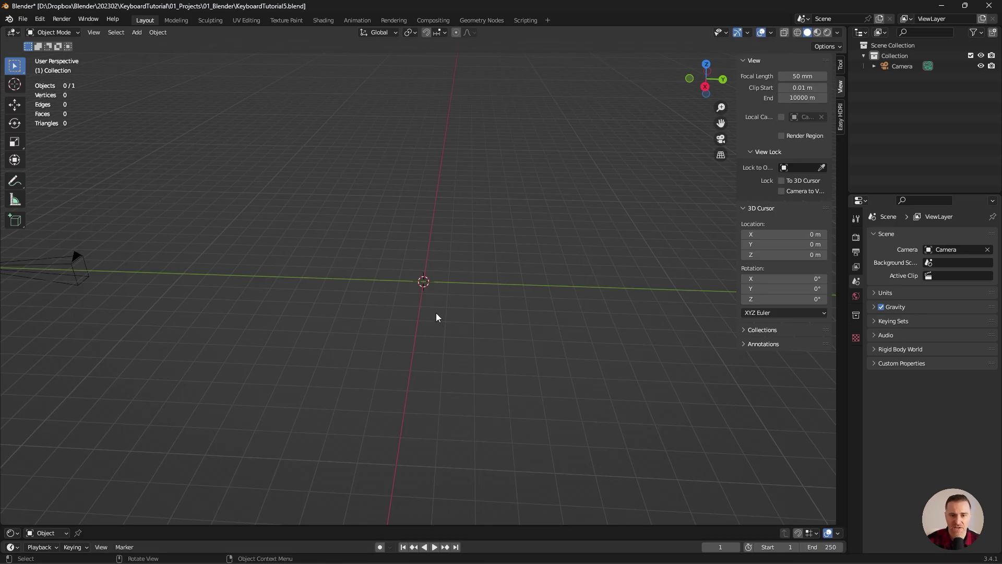
- Add a cube mesh at the origin and set its dimensions to 0.19 m in X and Y and 0.09 m in Z
key(shift+a)
mouse_move(436, 313)
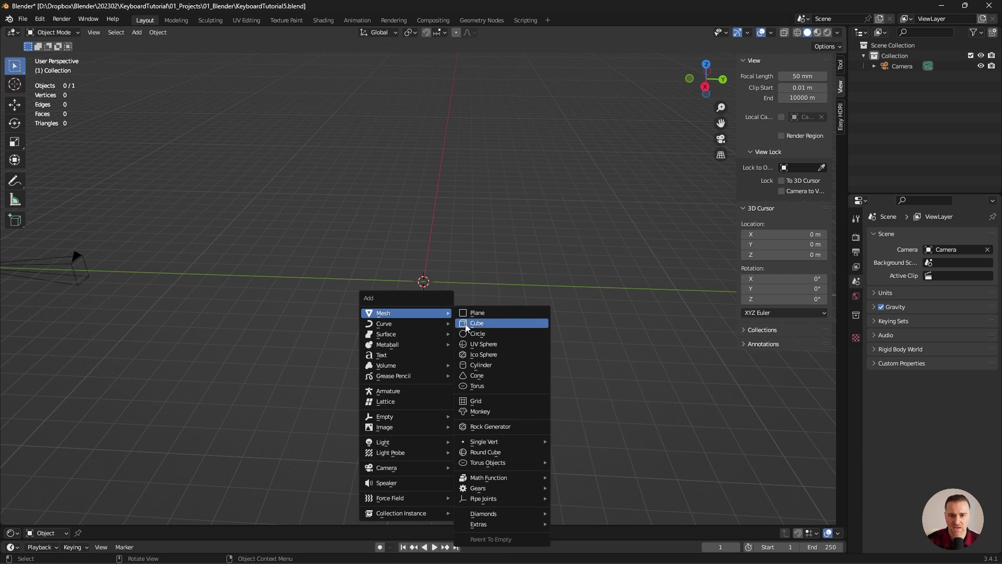
click(466, 323)
drag(778, 227, 777, 242)
text(.19)
key(Return)
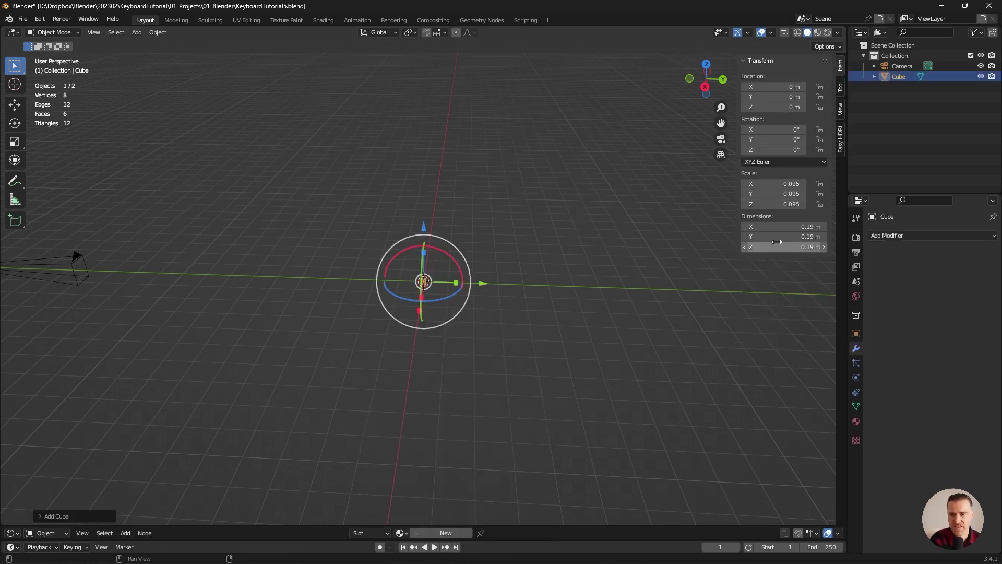
click(768, 247)
text(0.09)
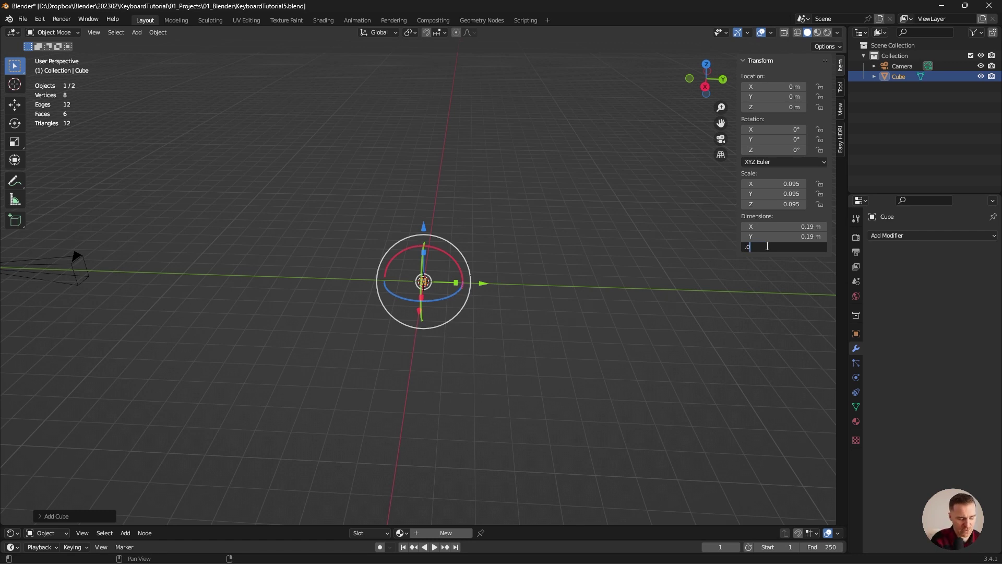
key(Return)
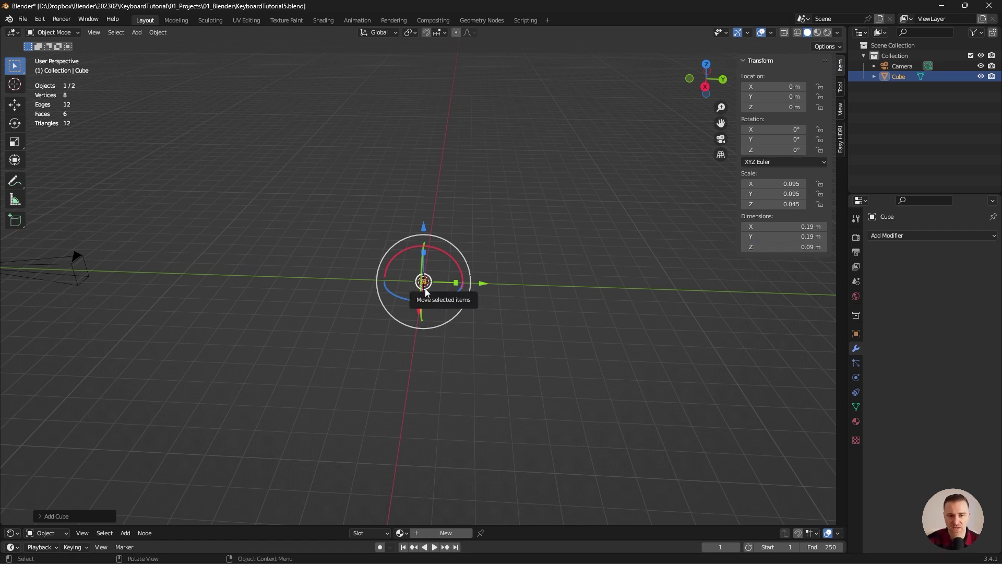
- In Edit Mode with face selection, scale the cube's top face down to about 0.7 to taper the block
scroll(423, 286, up, 14)
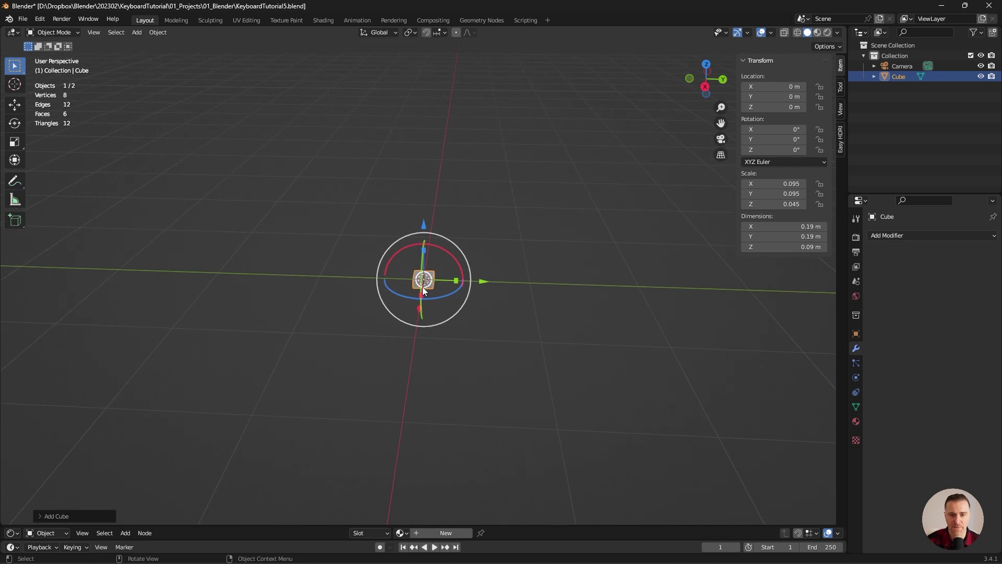
middle_drag(422, 286, 377, 270)
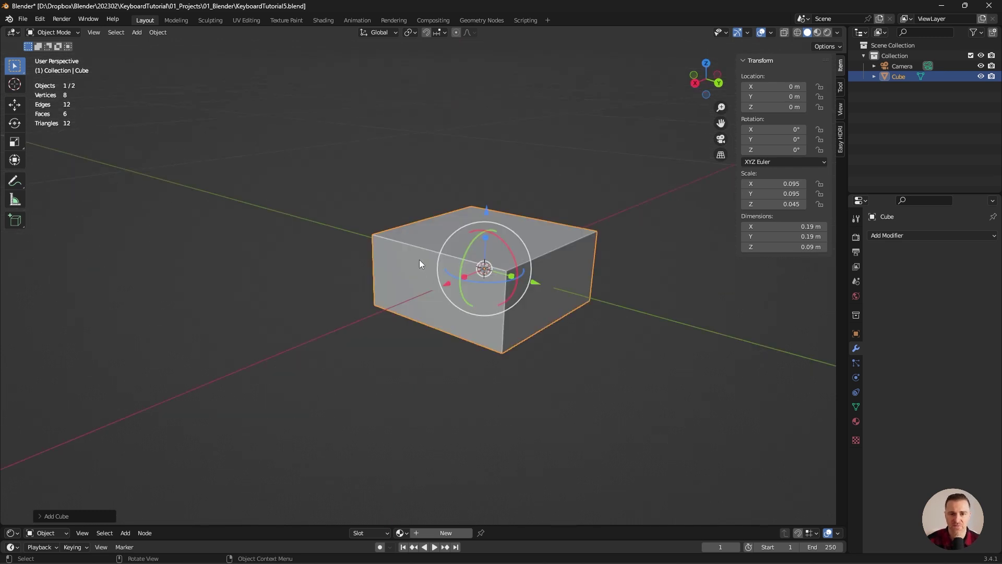
key(Tab)
key(3)
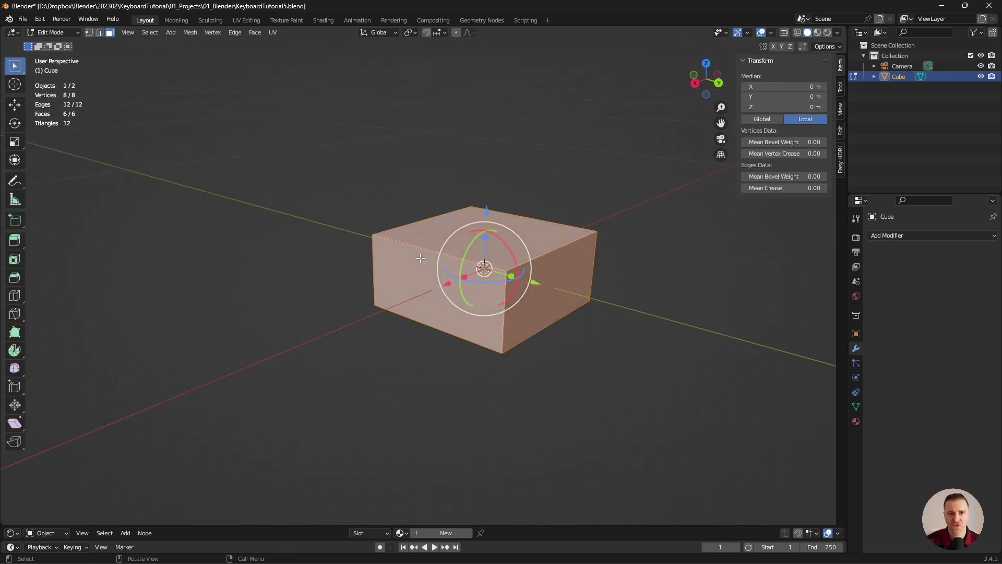
click(442, 233)
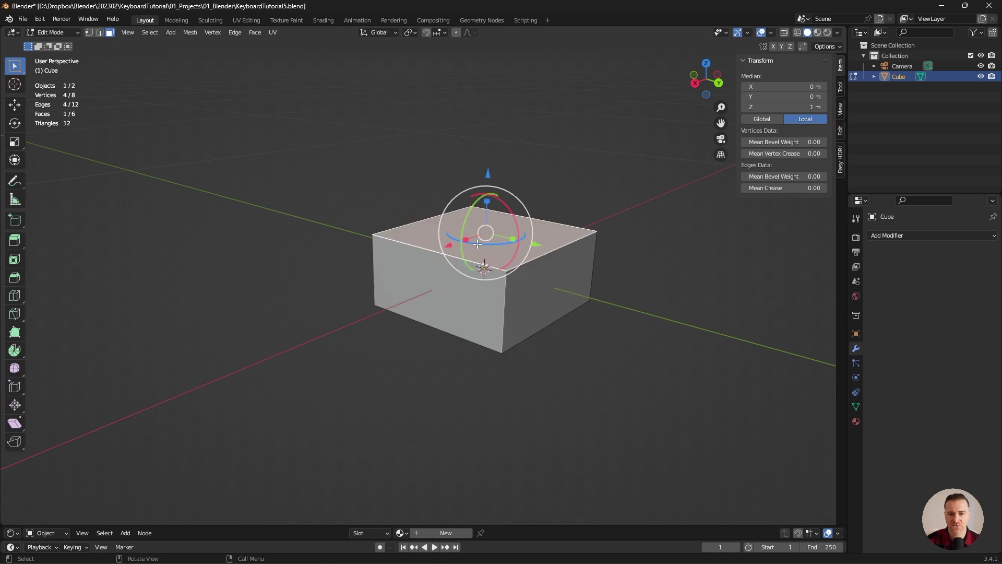
middle_drag(459, 241, 522, 232)
key(s)
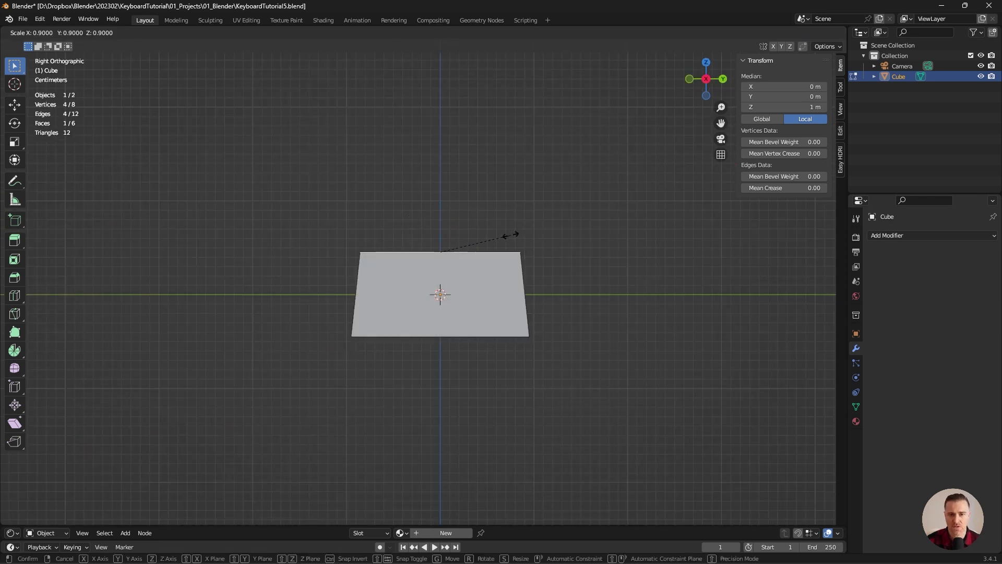
click(496, 236)
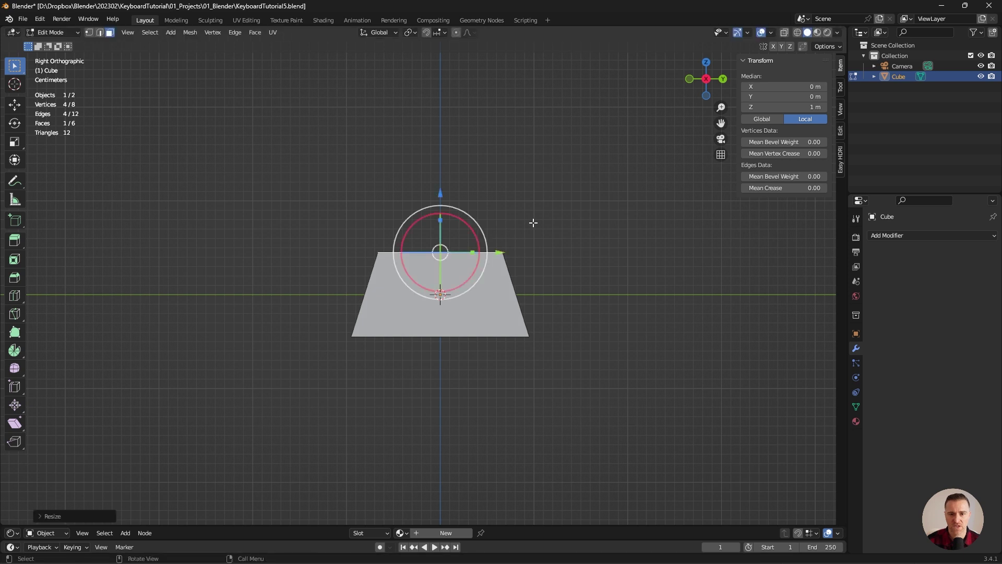
- Select the two top edges that run along X and shift them slightly in the negative Y direction
middle_drag(533, 222, 515, 245)
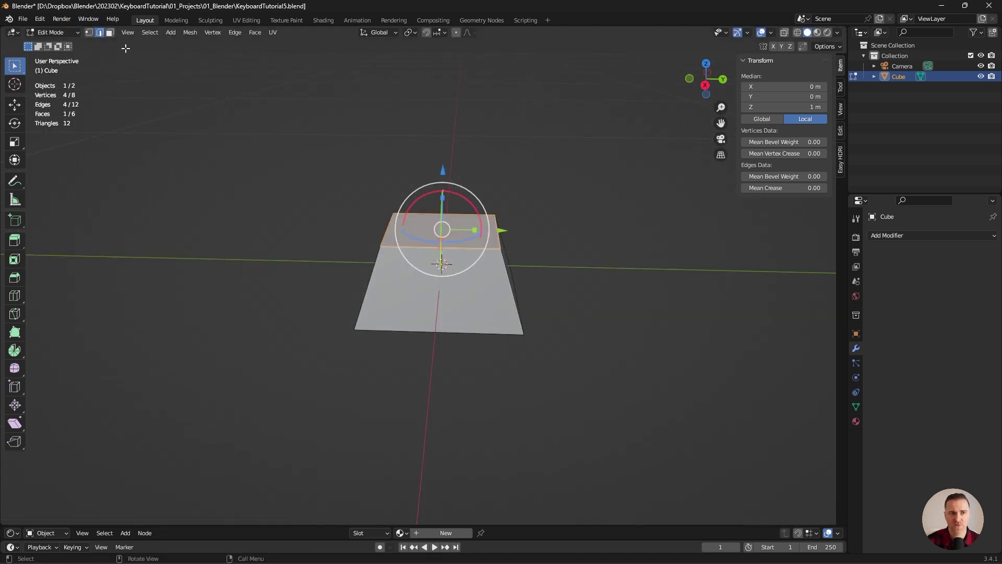
click(387, 228)
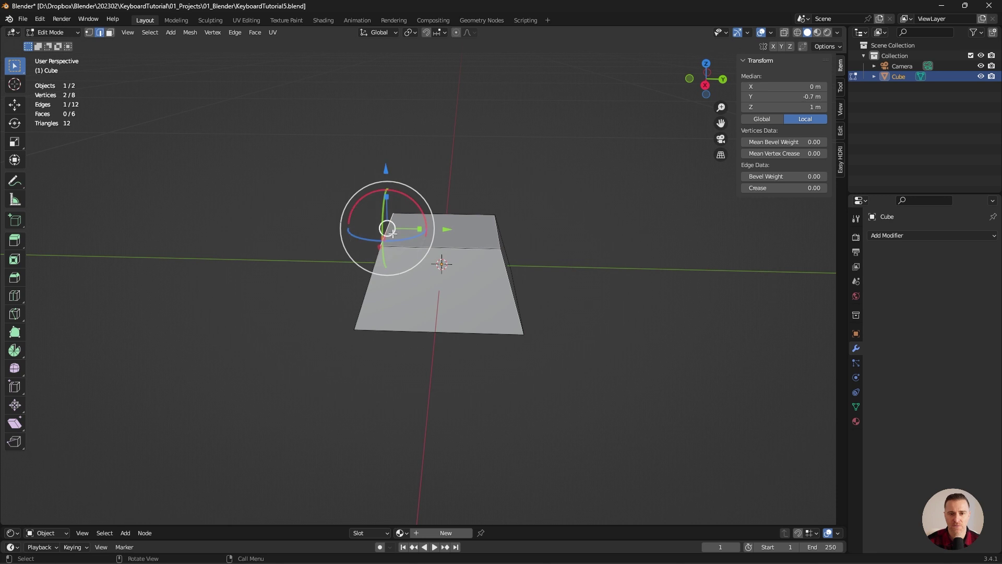
shift+click(496, 234)
alt+middle_drag(522, 257, 526, 239)
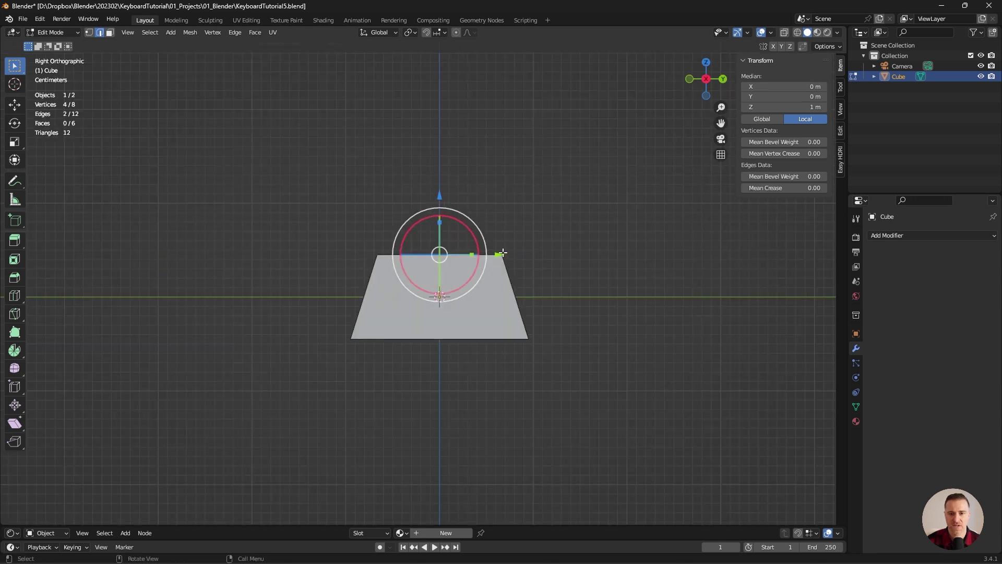
drag(500, 254, 500, 254)
click(484, 254)
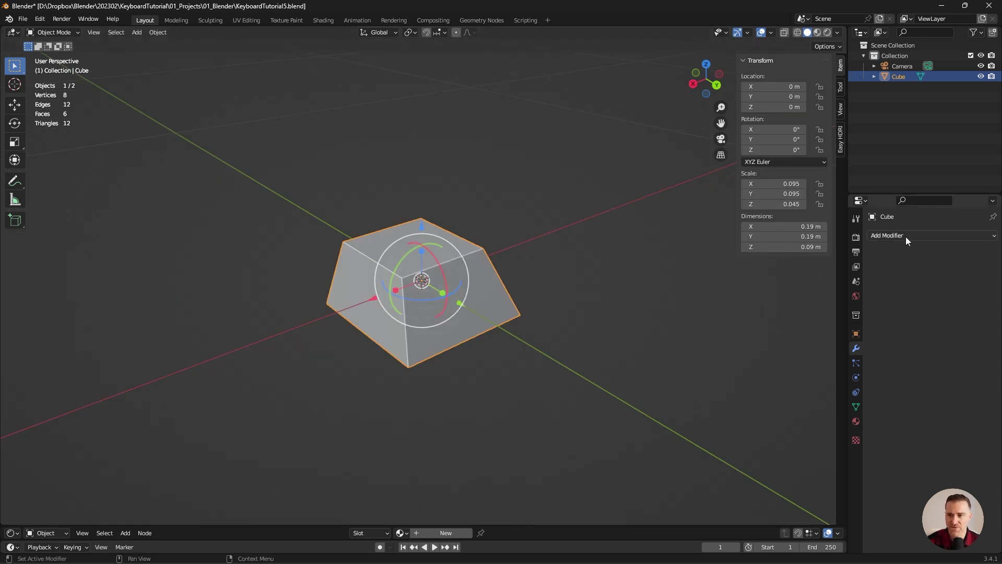
- Return to Object Mode and add a Bevel modifier with 12 segments to the tapered cube
click(907, 236)
click(809, 277)
click(948, 307)
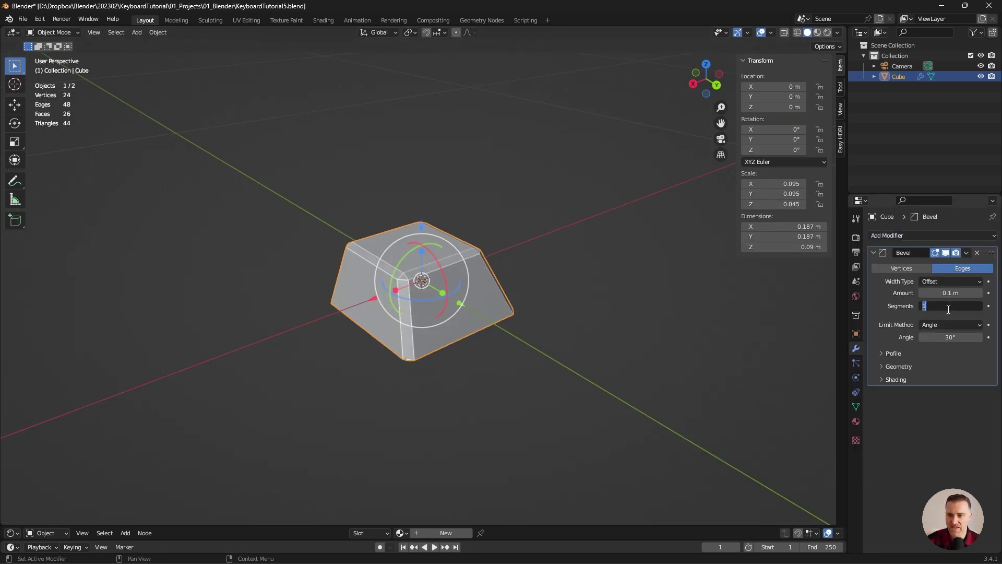
key(Return)
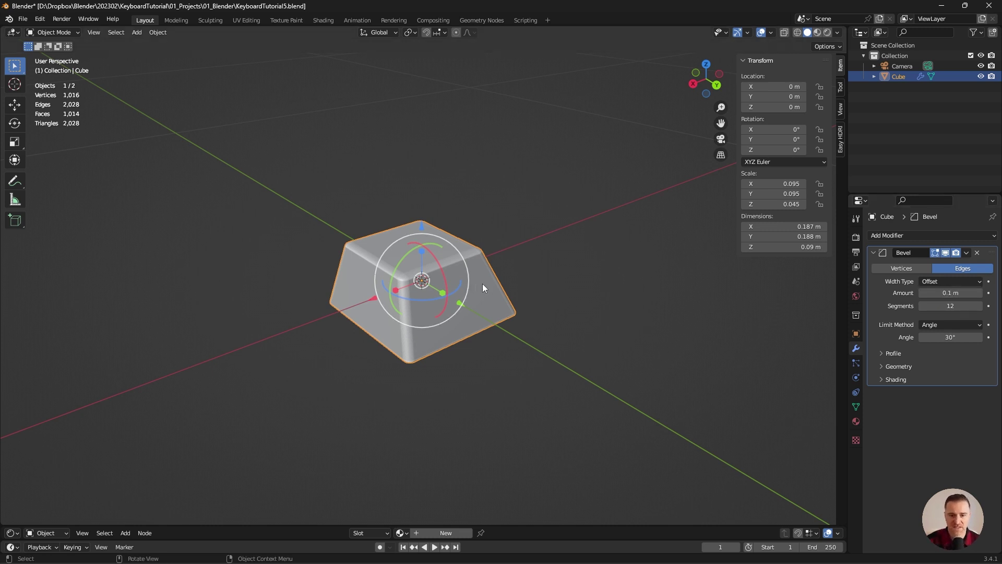
- Apply the cube's scale and set the Bevel modifier's limit method to Weight
key(ctrl+a)
key(s)
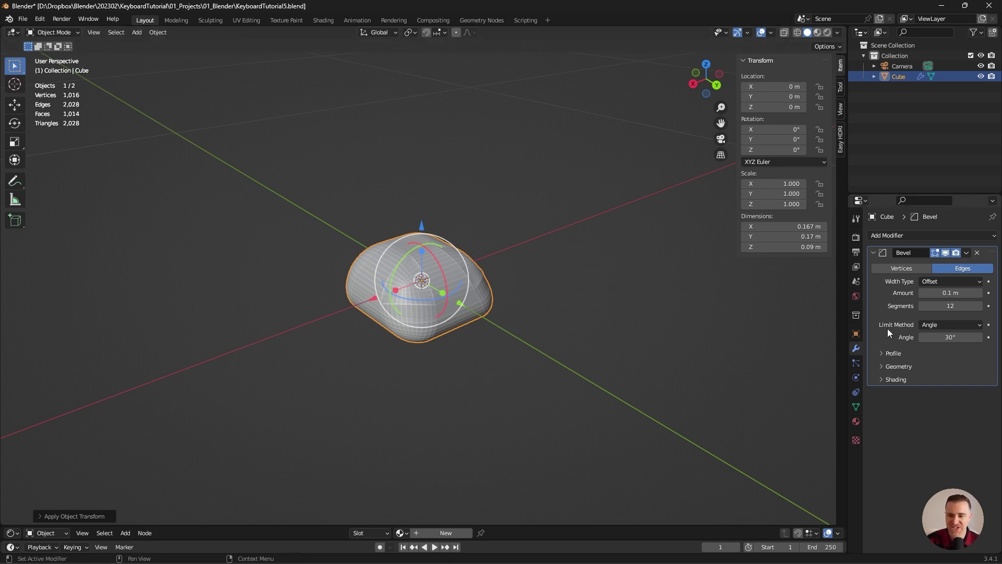
click(936, 325)
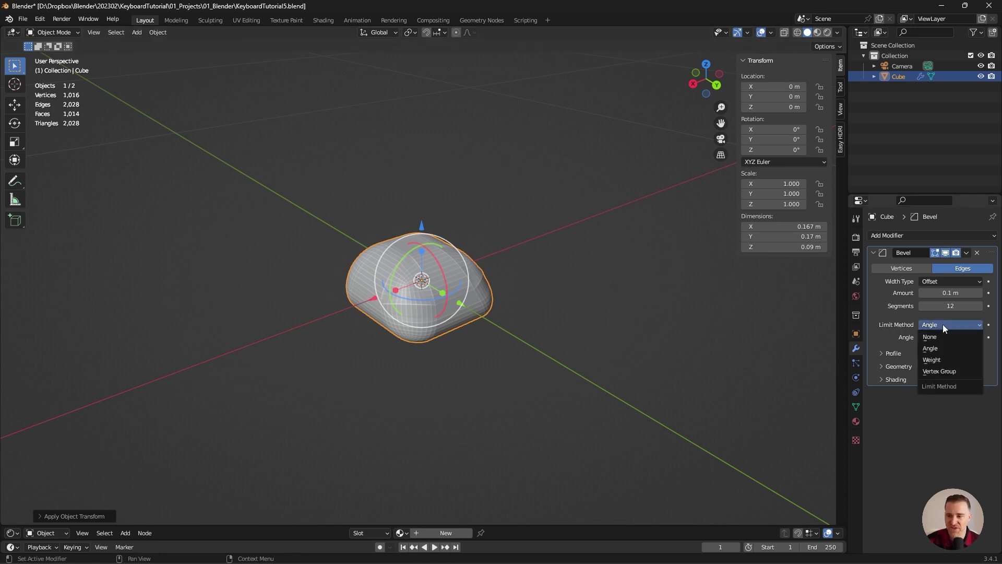
click(938, 360)
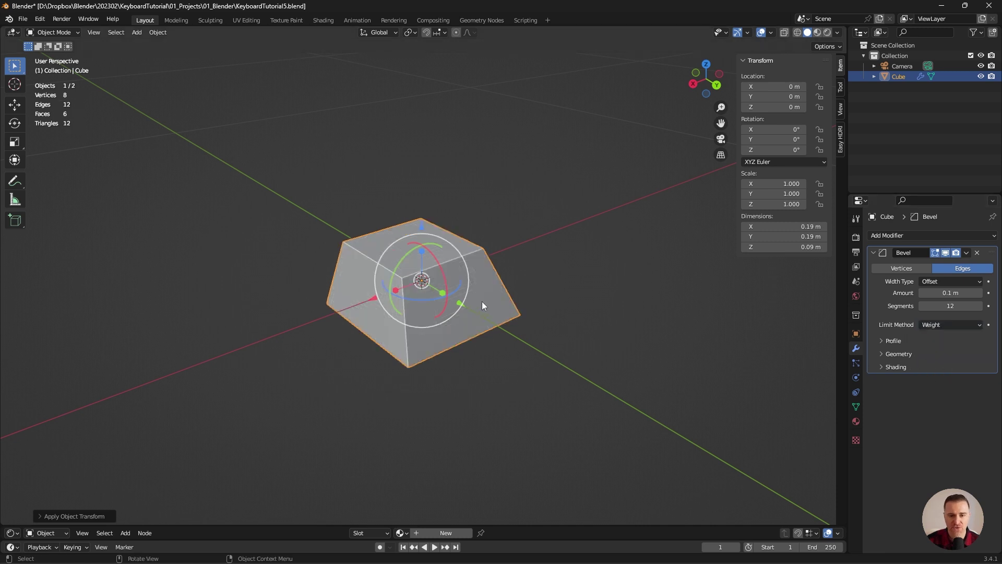
- In Edit Mode, select the four slanted corner edges and set their mean bevel weight to 0.23
key(Tab)
middle_drag(395, 306, 321, 310)
shift+drag(231, 299, 183, 279)
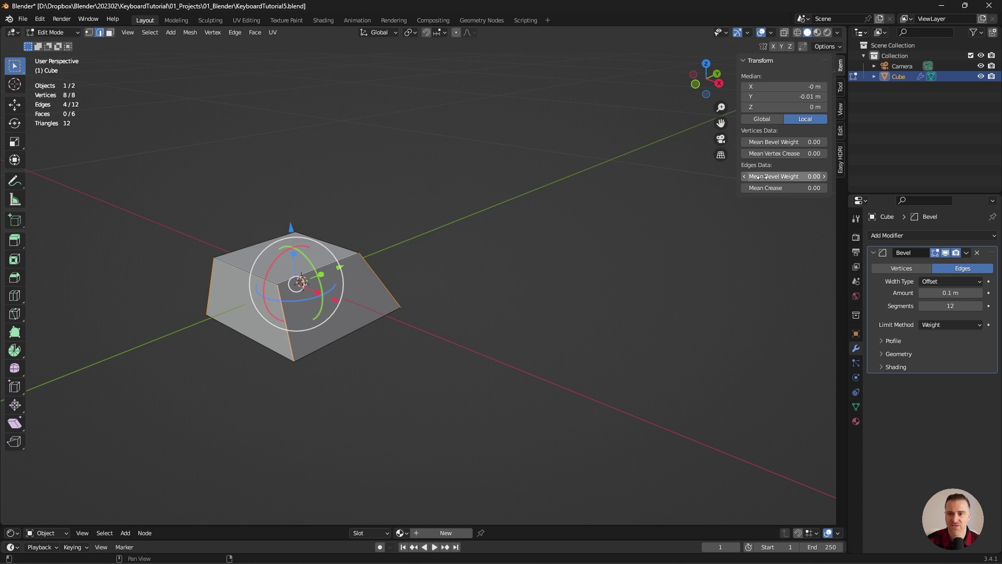
drag(759, 177, 765, 177)
middle_drag(410, 232, 344, 255)
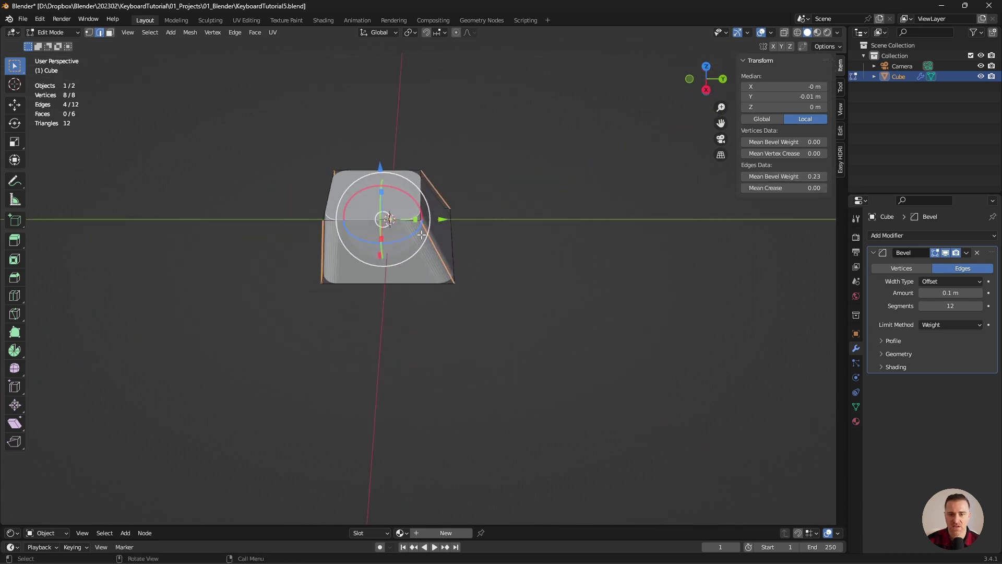
- Leave Edit Mode and apply Shade Auto Smooth to the keycap
key(Tab)
middle_drag(482, 193, 414, 197)
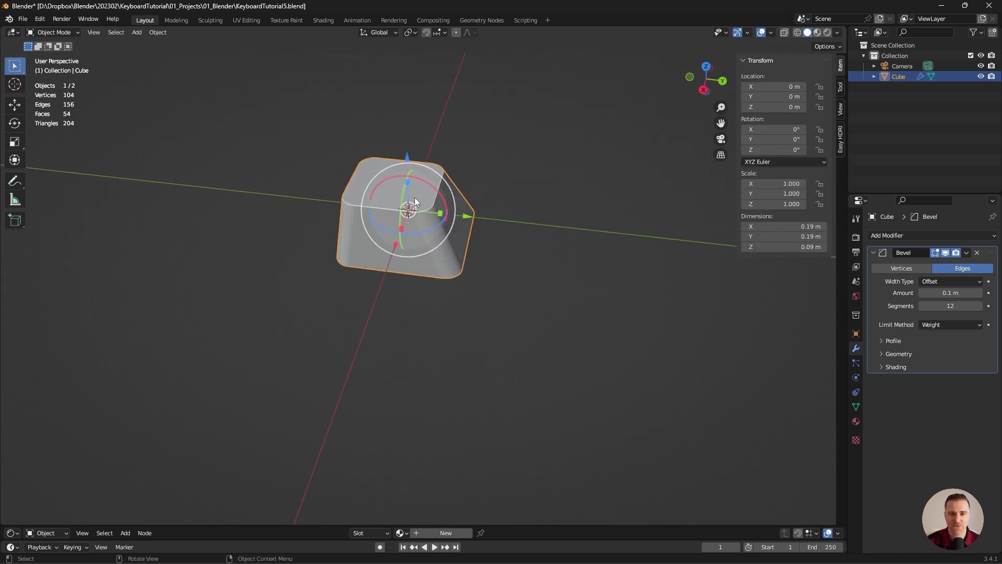
right_click(387, 196)
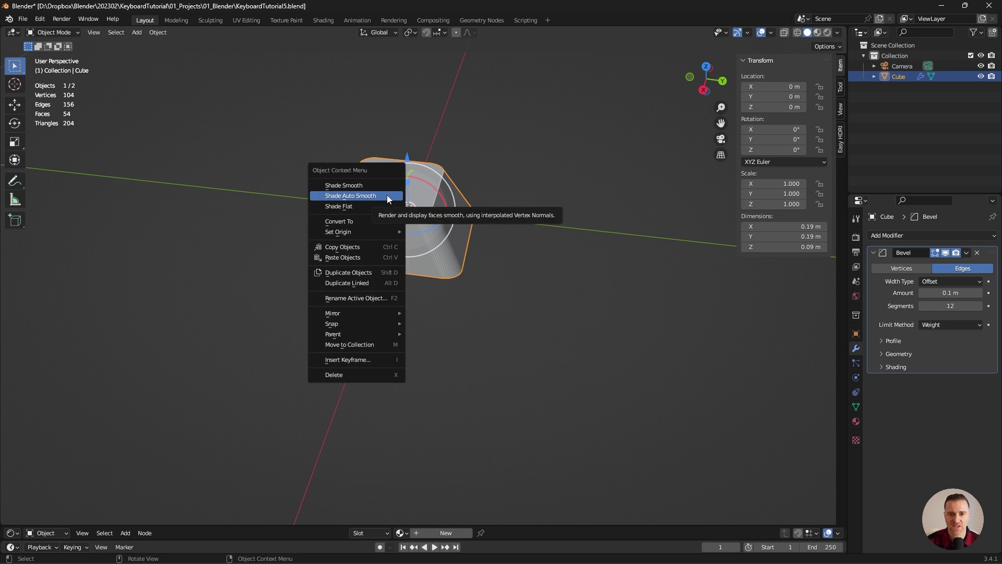
click(387, 195)
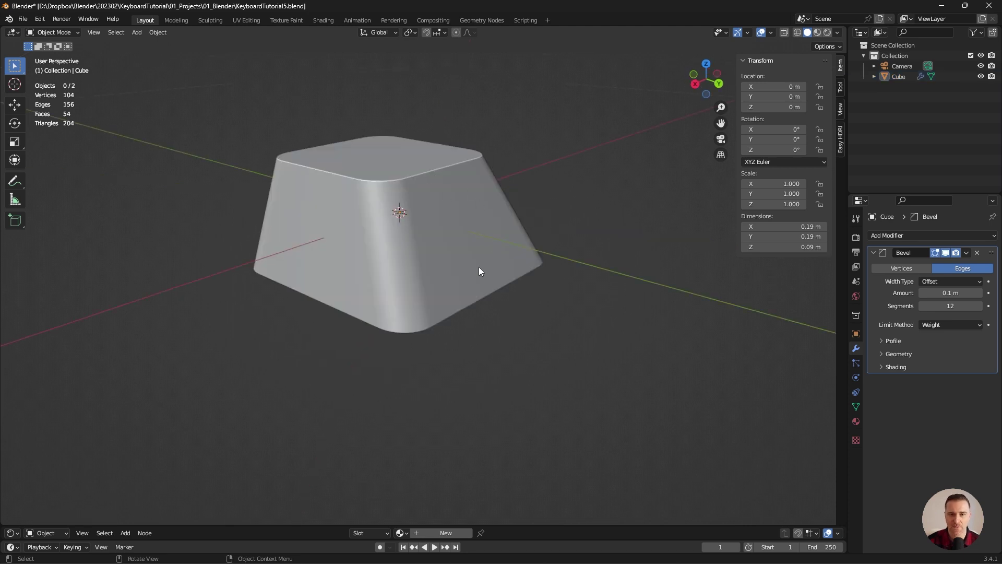
- Add a second Bevel modifier to the keycap and set its segments to 6
click(898, 236)
click(807, 275)
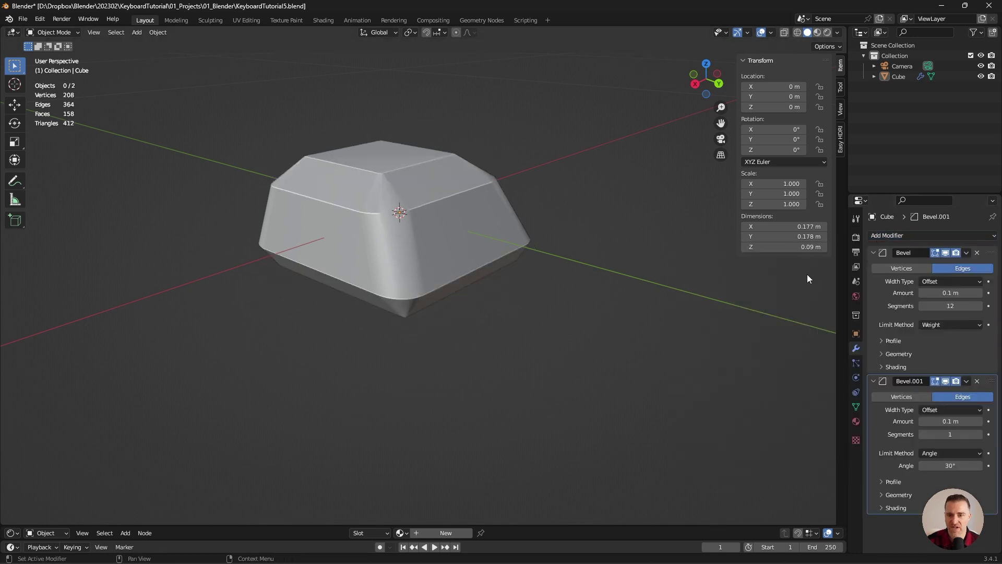
click(959, 434)
text(6)
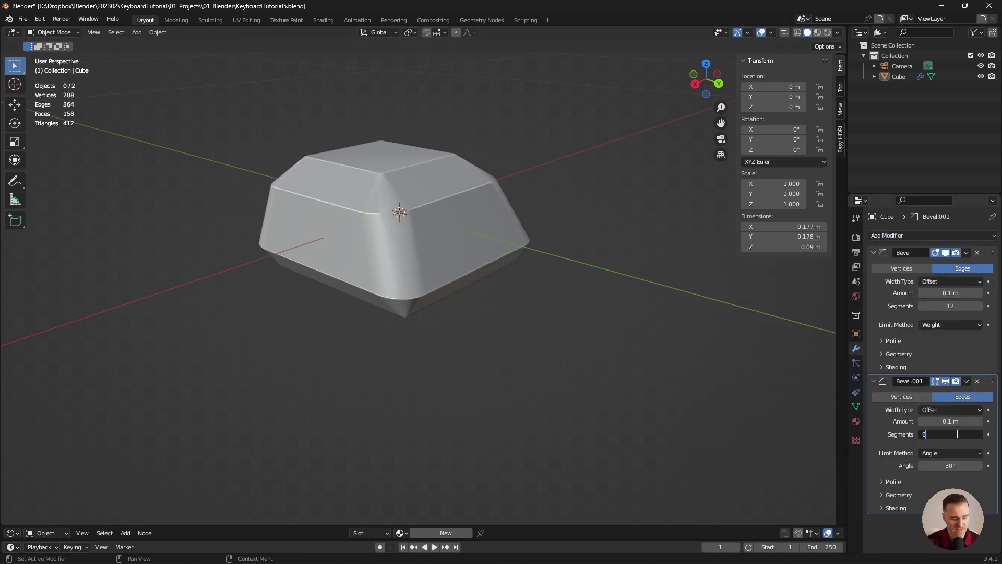
key(Return)
- Reduce the second Bevel modifier's amount to 0.002 m
click(953, 422)
text(.01)
key(Return)
click(944, 422)
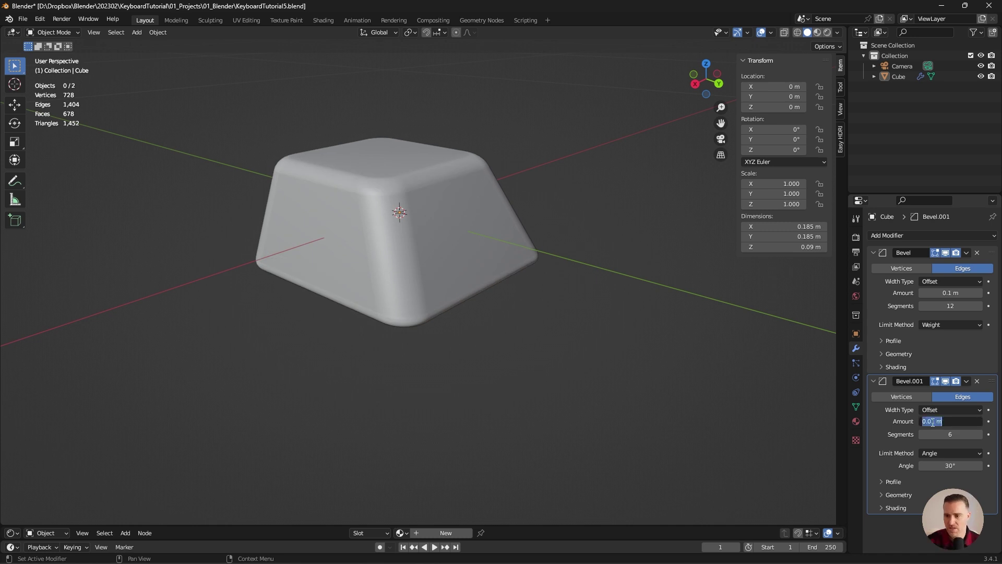
click(932, 421)
text(0)
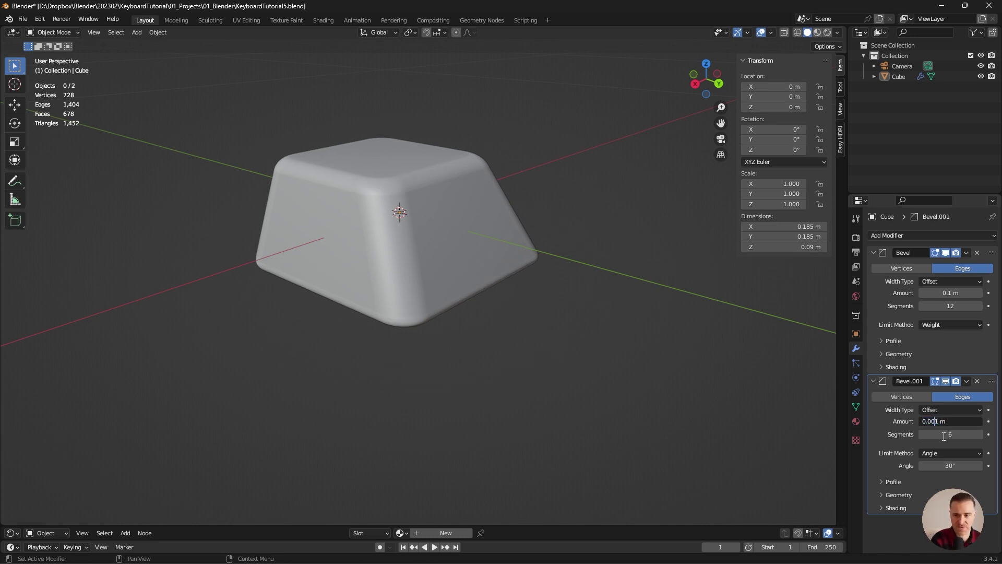
key(Return)
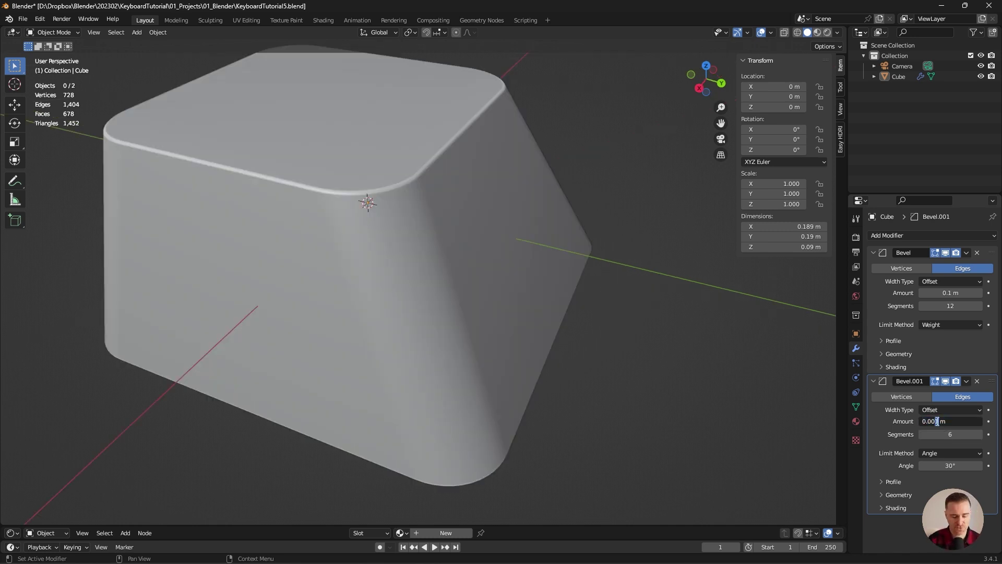
text(2)
key(Return)
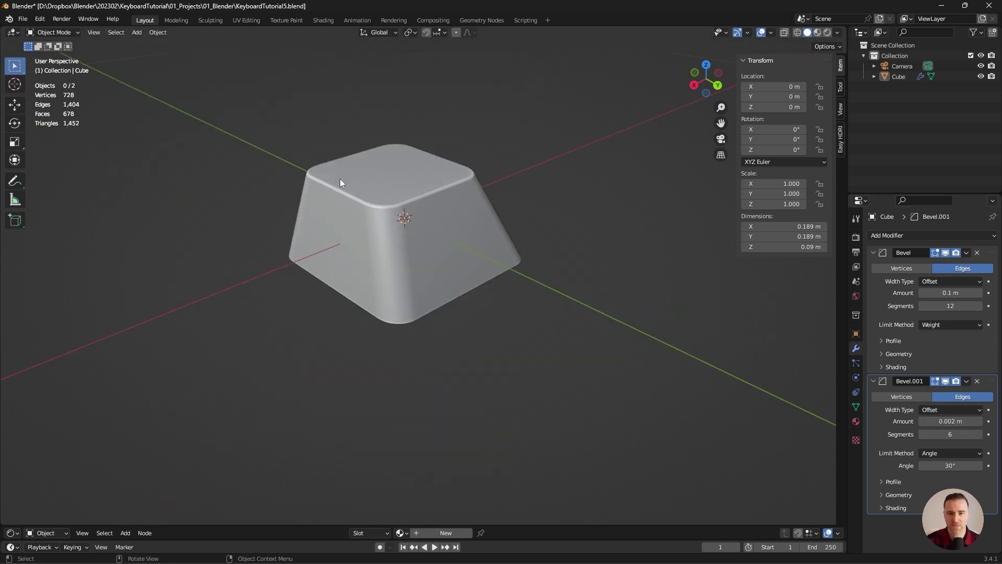
- In Edit Mode, add six evenly spaced, unslid loop cuts running across the keycap's top and along the Y direction
click(409, 178)
key(Tab)
middle_drag(413, 178, 397, 187)
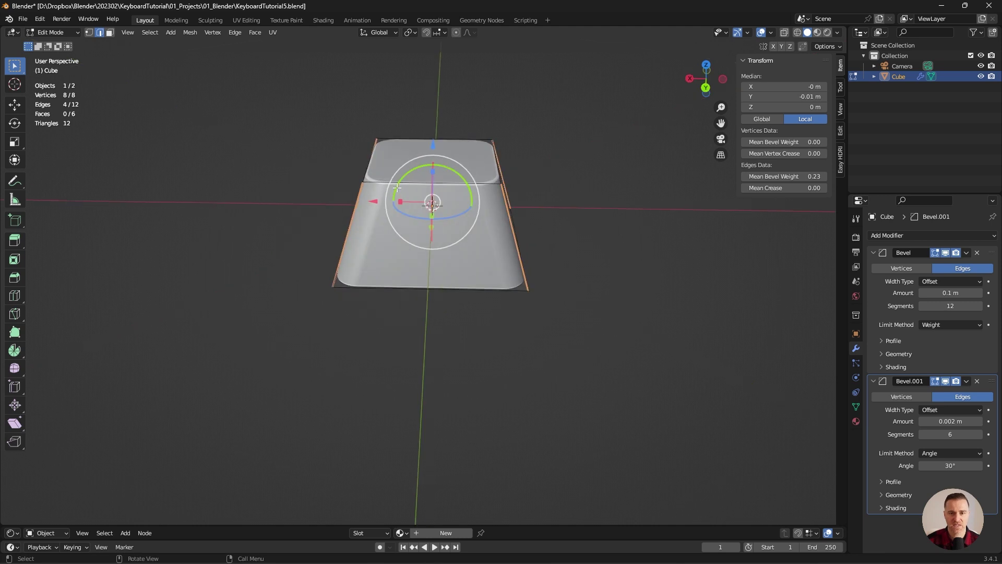
key(ctrl+r)
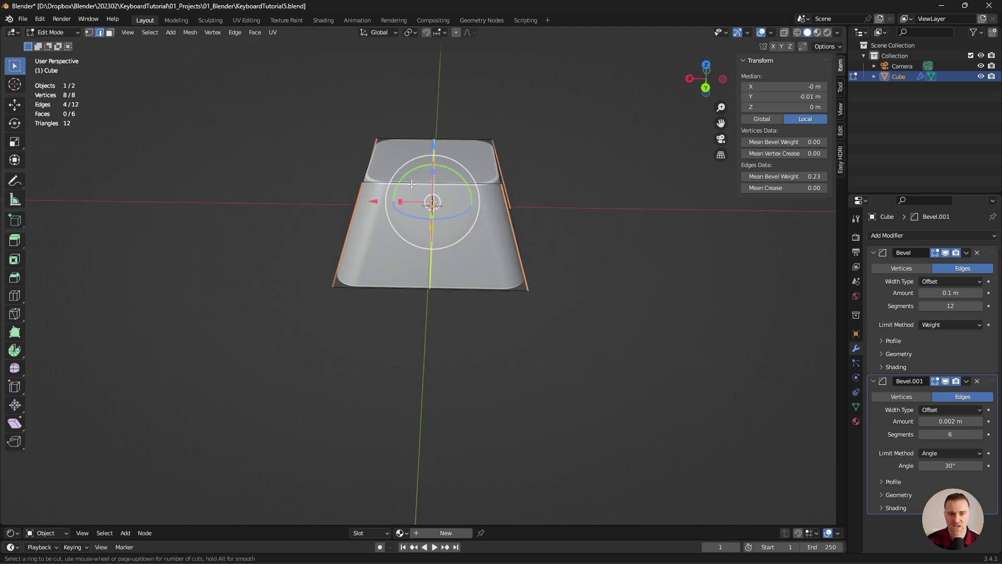
scroll(415, 184, up, 3)
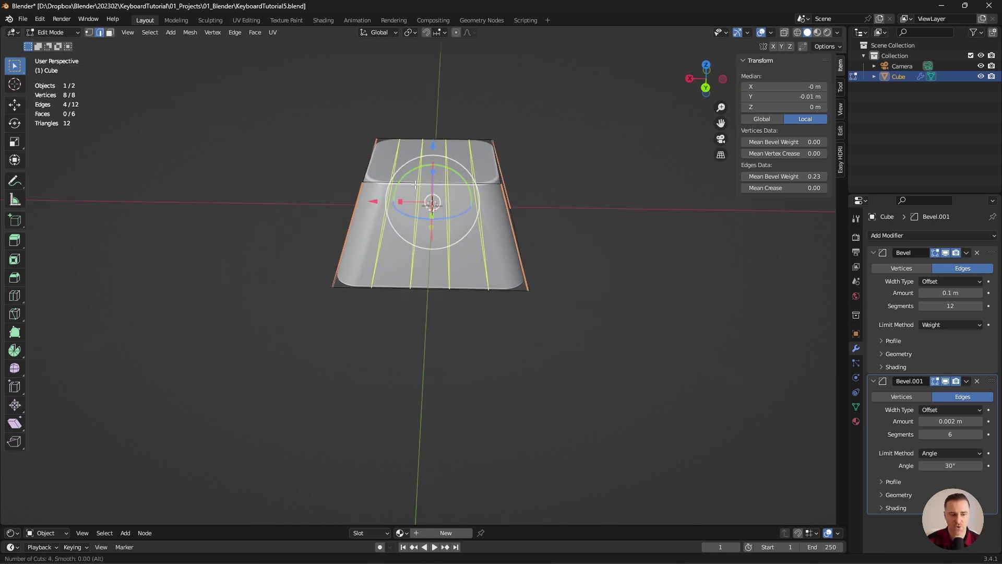
scroll(416, 185, up, 2)
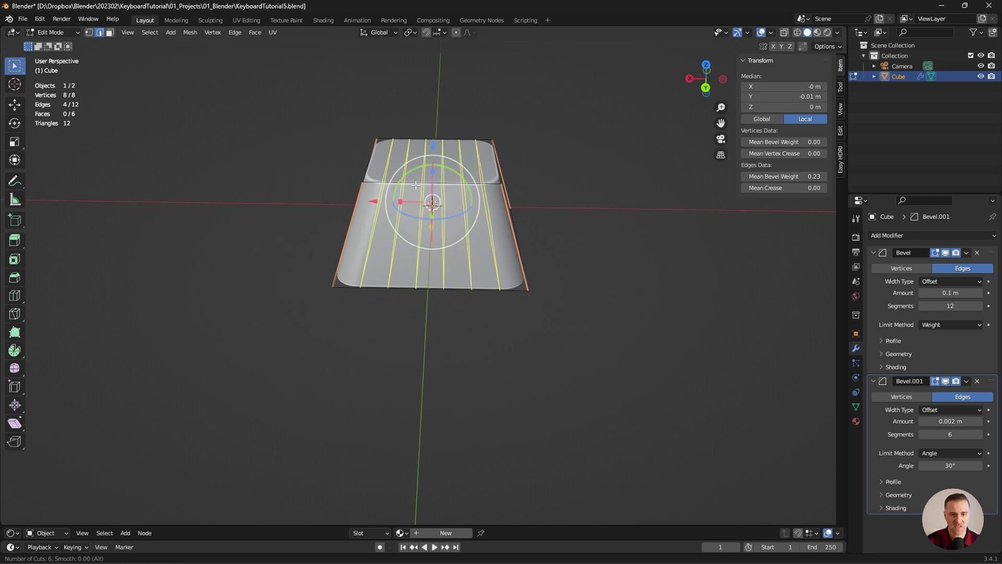
click(416, 185)
right_click(416, 185)
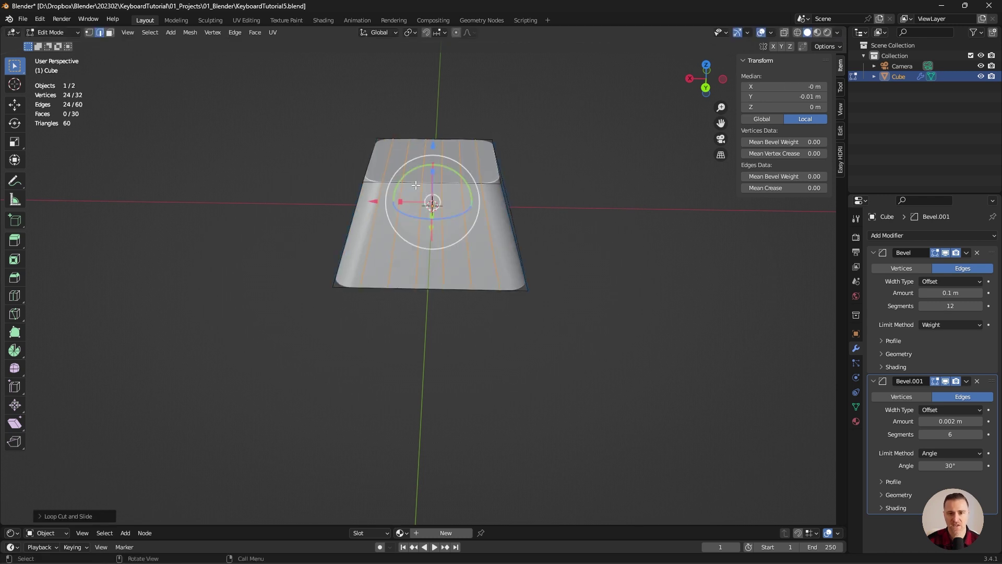
- With smooth proportional editing at about 0.069 m, lower the two middle edges of the keycap's top face about 0.002 m along Z
click(541, 216)
click(425, 155)
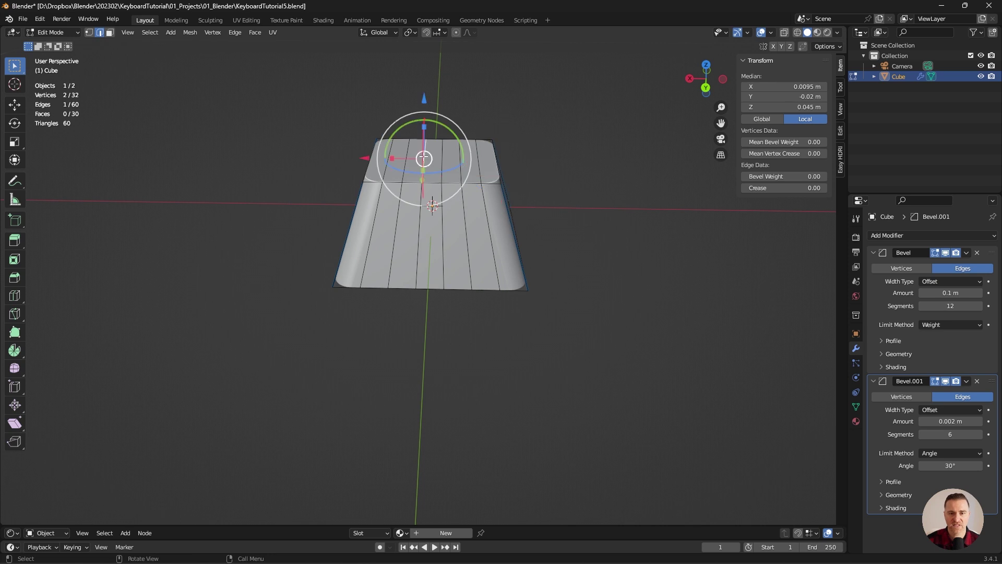
shift+click(444, 154)
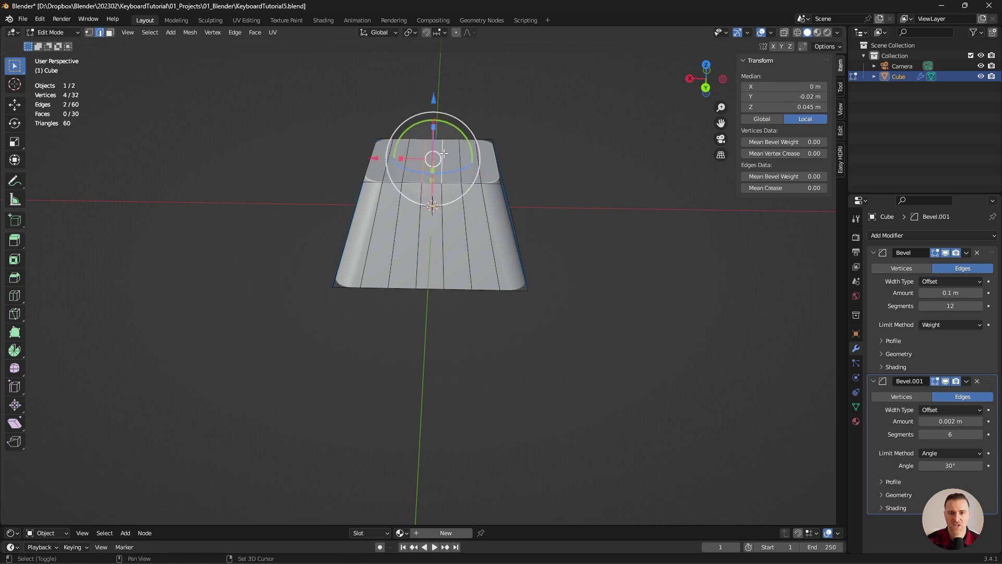
click(457, 34)
alt+middle_drag(487, 185, 488, 155)
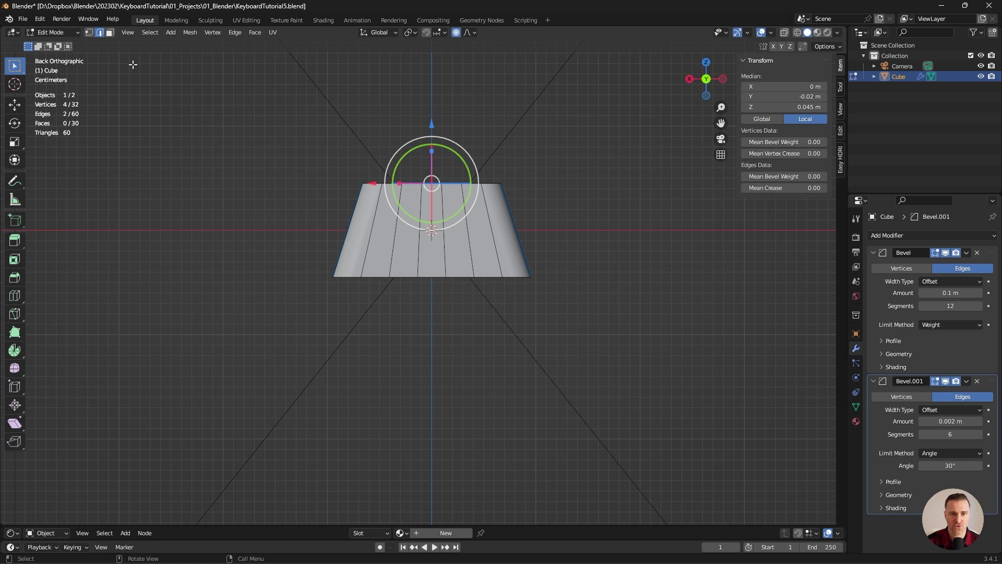
key(g)
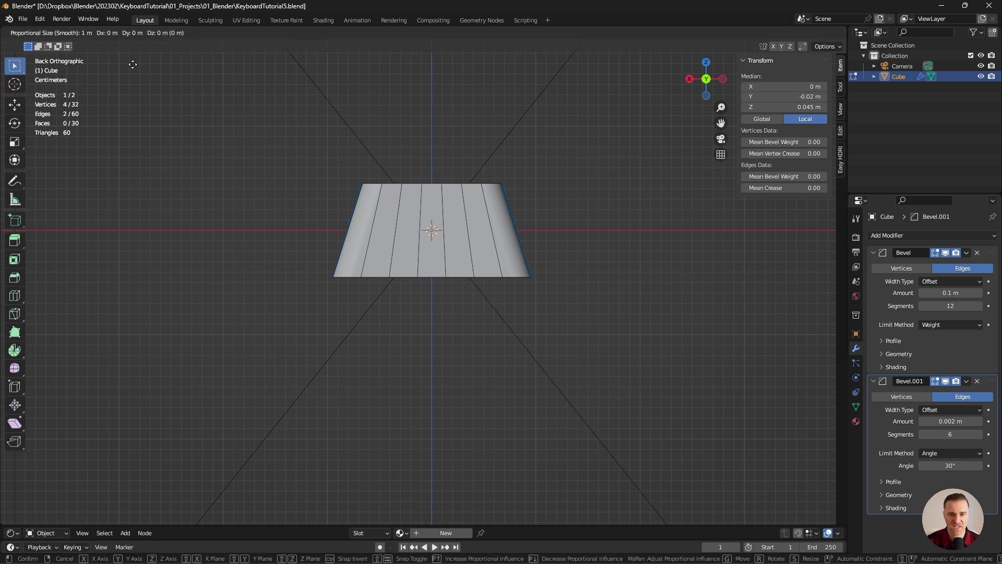
key(z)
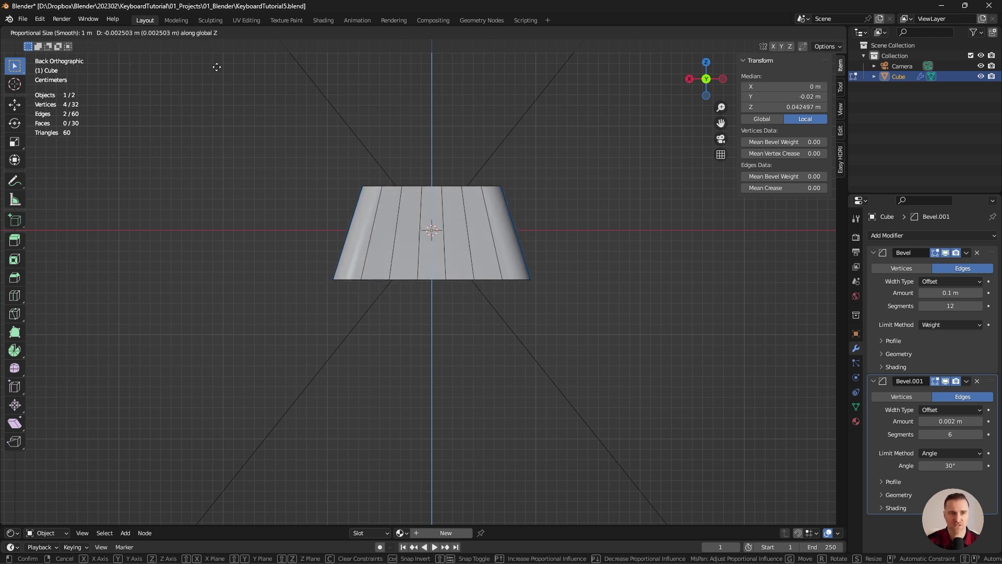
scroll(218, 69, up, 6)
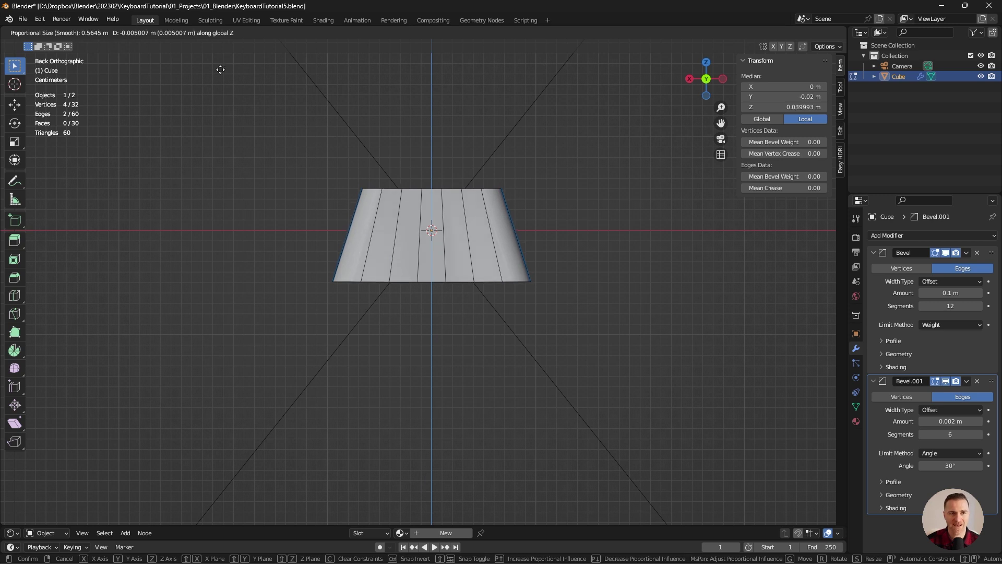
scroll(220, 70, up, 16)
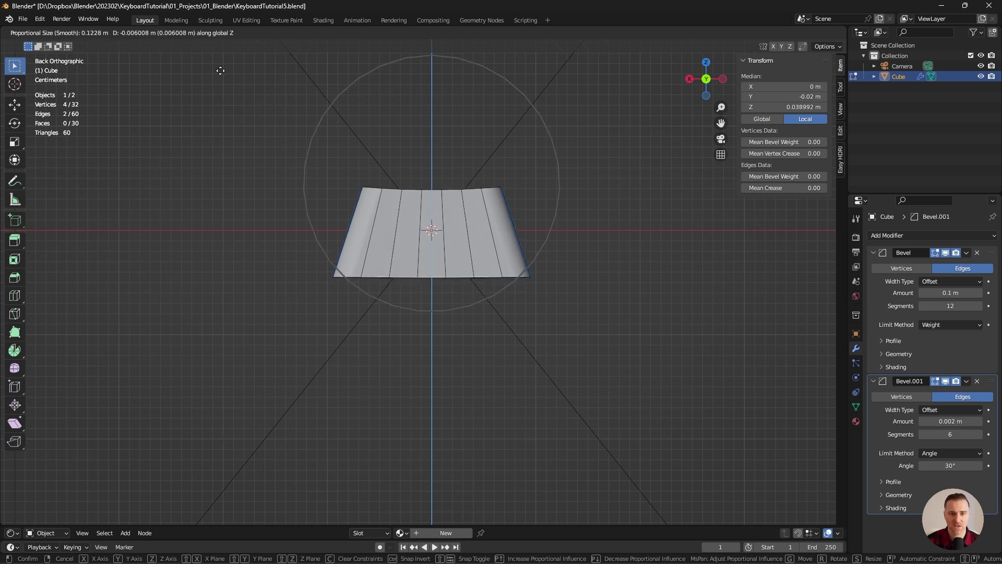
scroll(220, 69, up, 6)
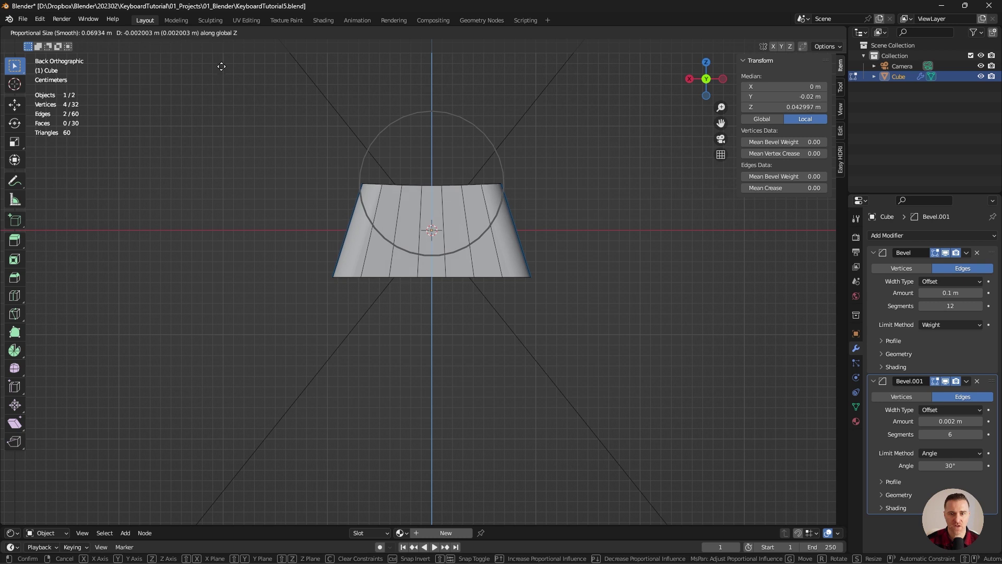
click(222, 67)
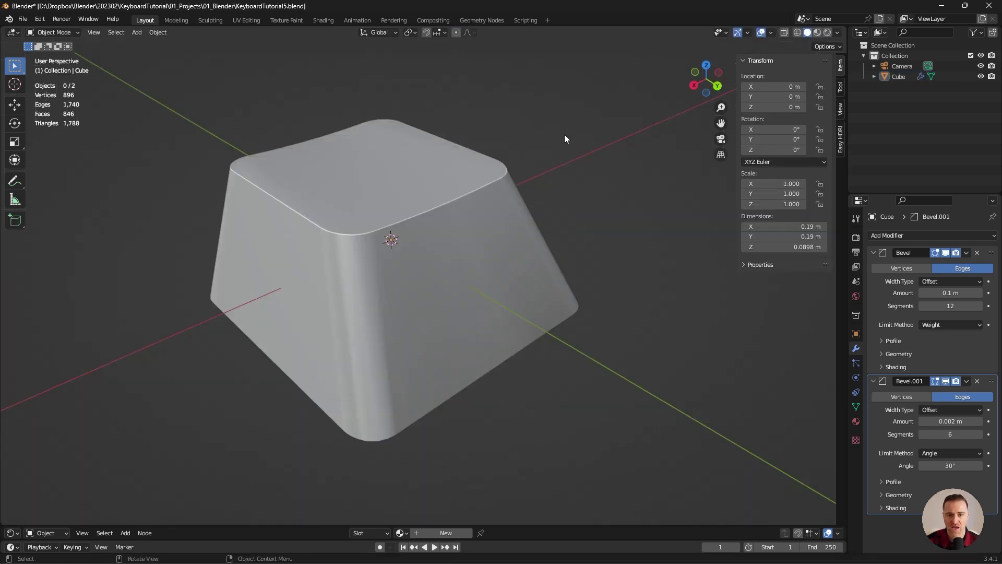
- In wireframe display, set the mean bevel weight of the four slanted corner edges to 0.15 and return to Object Mode
click(797, 32)
middle_drag(360, 209, 380, 217)
scroll(445, 180, up, 4)
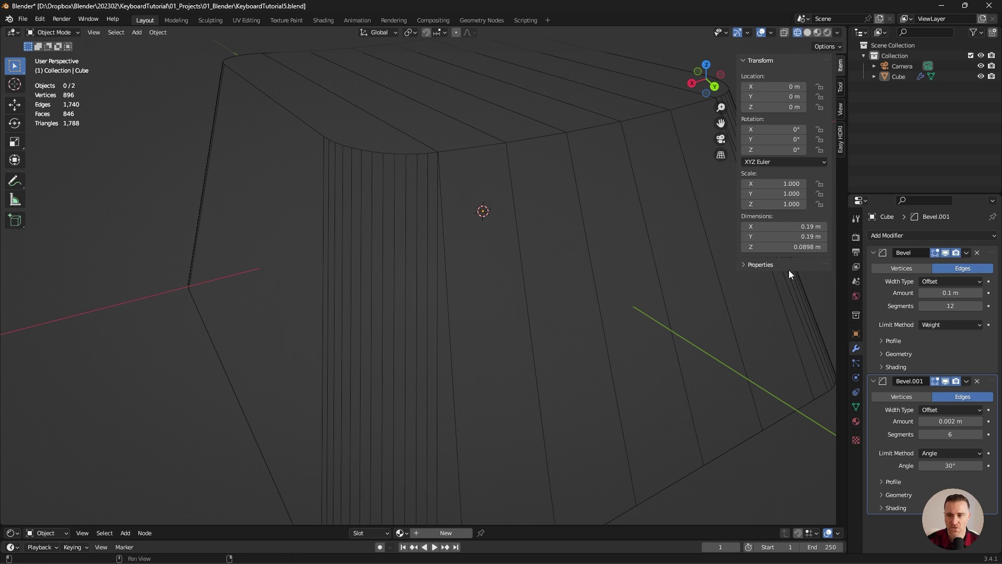
key(Tab)
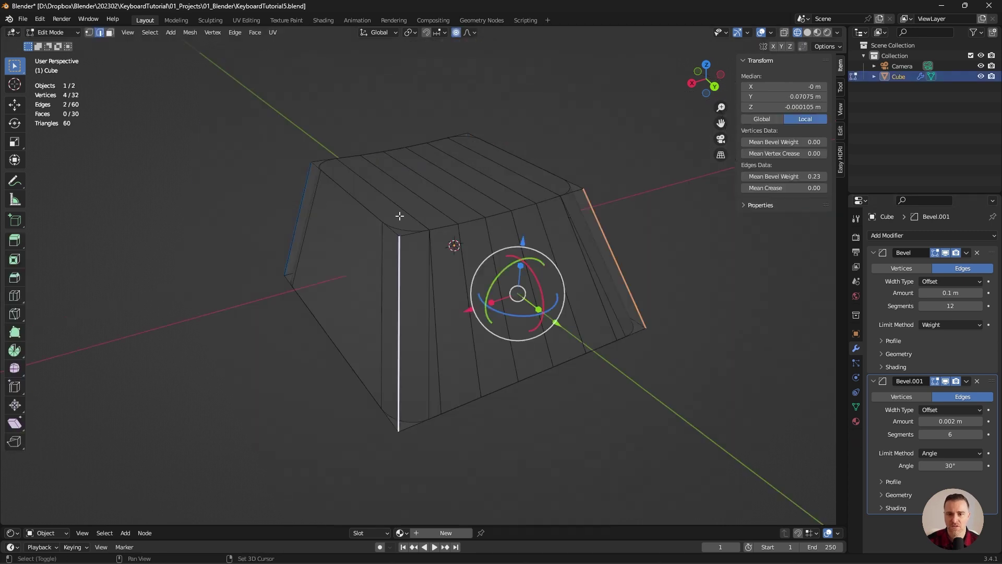
shift+drag(288, 201, 312, 211)
middle_drag(525, 190, 407, 191)
shift+middle_drag(407, 191, 534, 185)
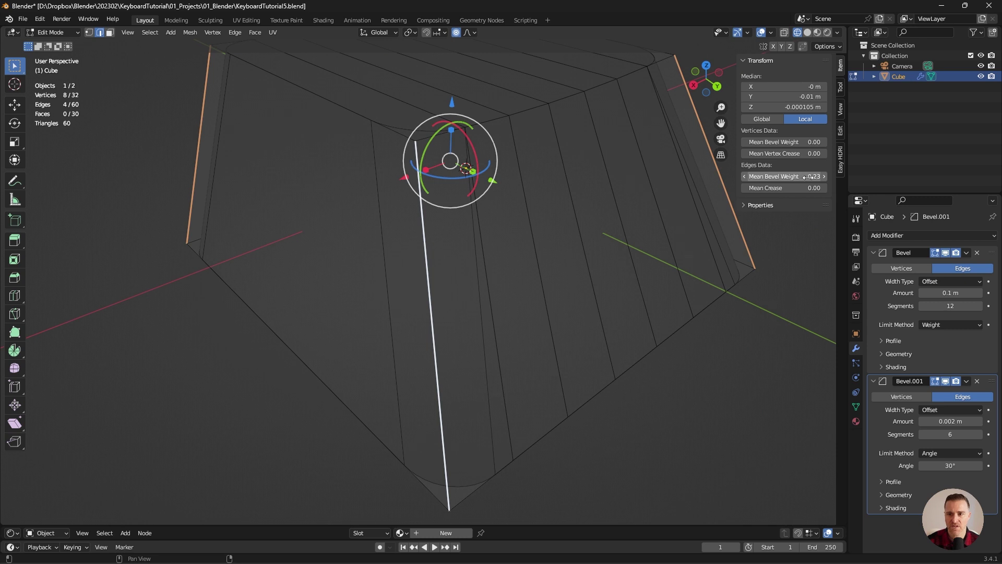
drag(808, 177, 782, 177)
click(809, 176)
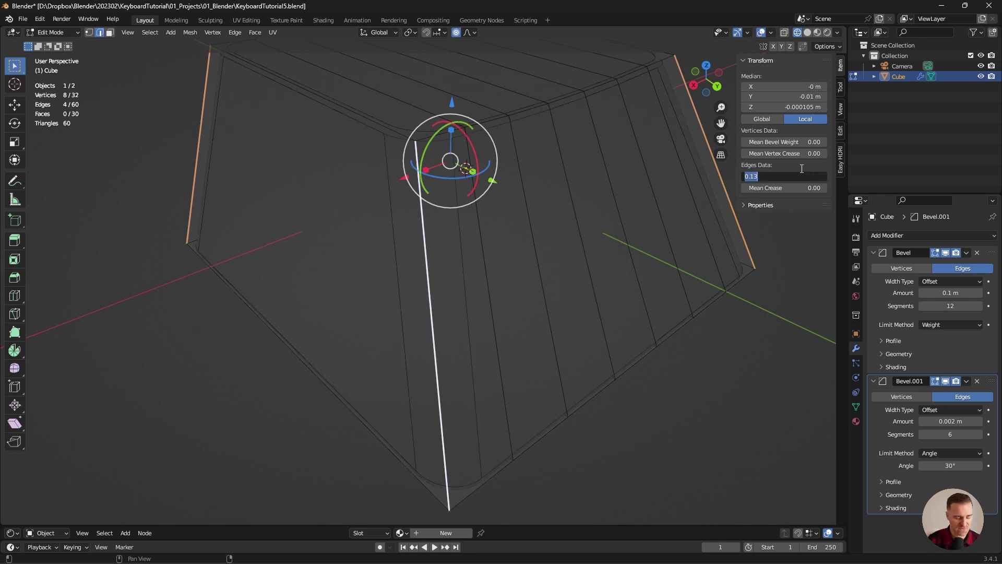
text(.15)
key(Return)
key(Tab)
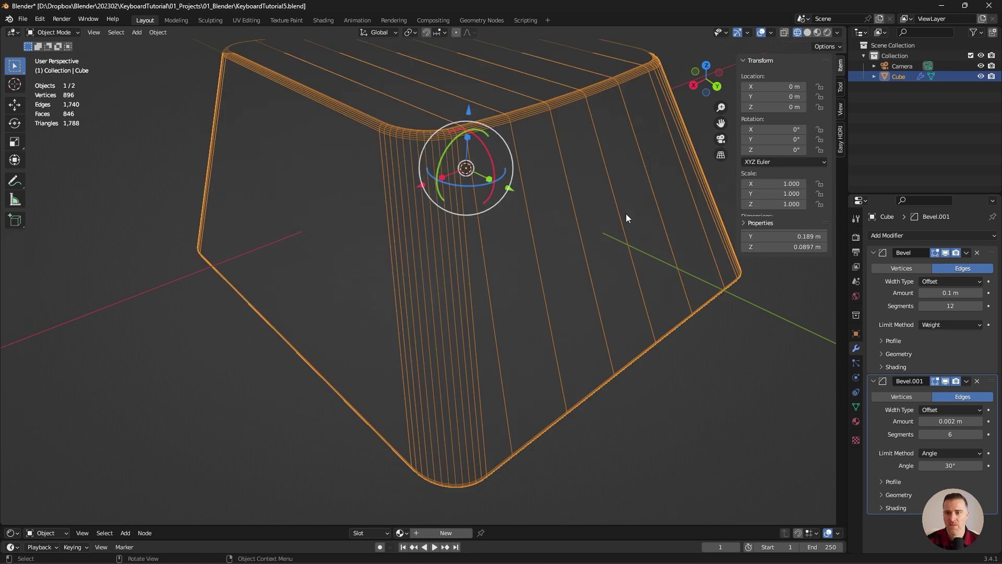
click(692, 347)
mouse_move(617, 223)
middle_down()
mouse_move(582, 212)
mouse_move(609, 240)
middle_up()
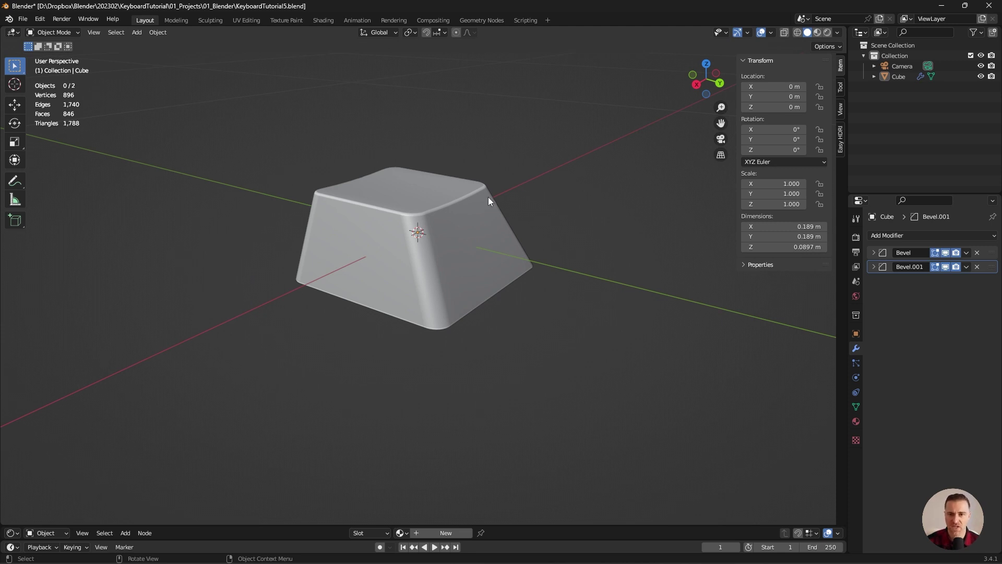
- Add an Array modifier to the keycap with a count of 4 and a relative X offset of 1.1
click(472, 199)
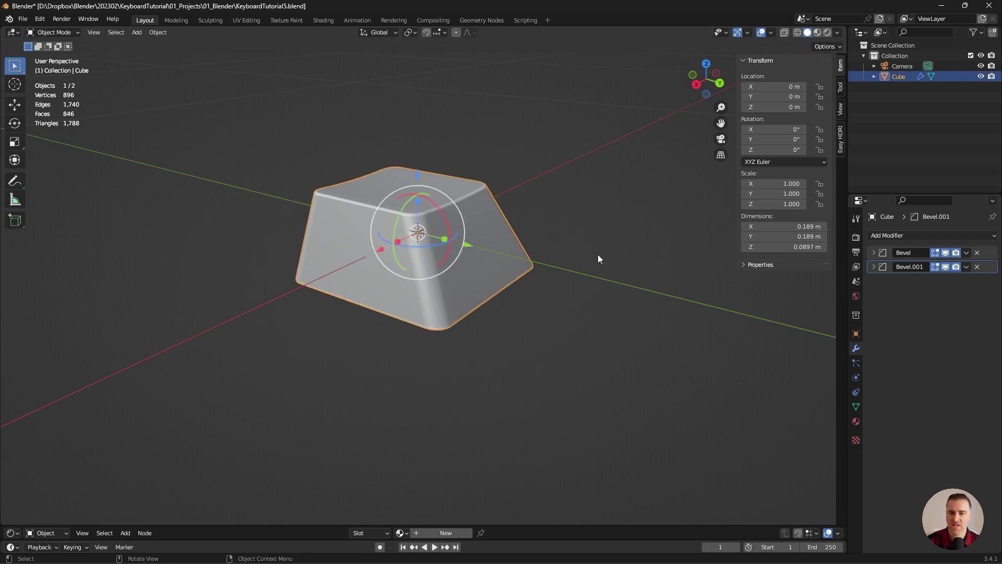
click(884, 236)
click(798, 265)
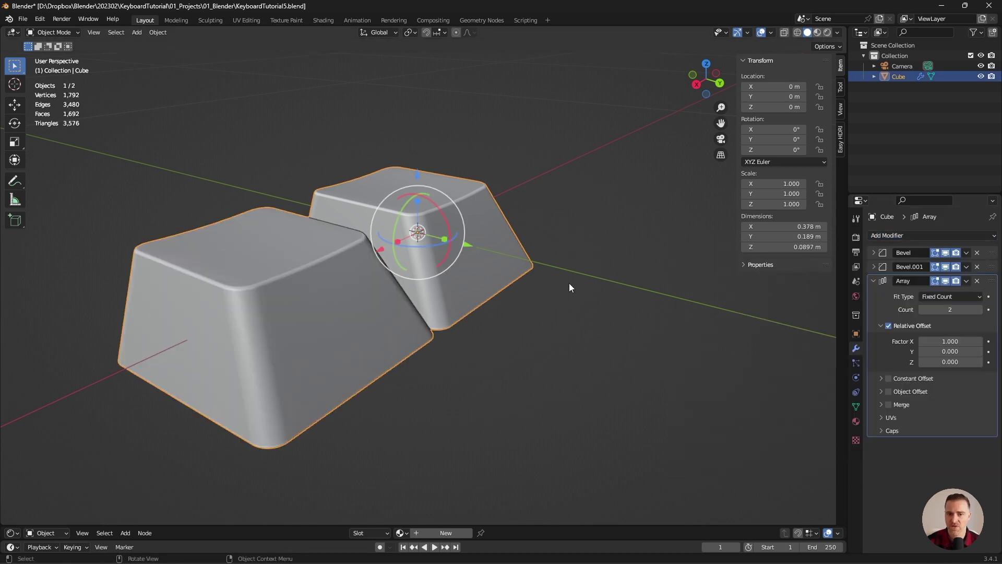
scroll(516, 255, down, 5)
middle_drag(515, 256, 481, 293)
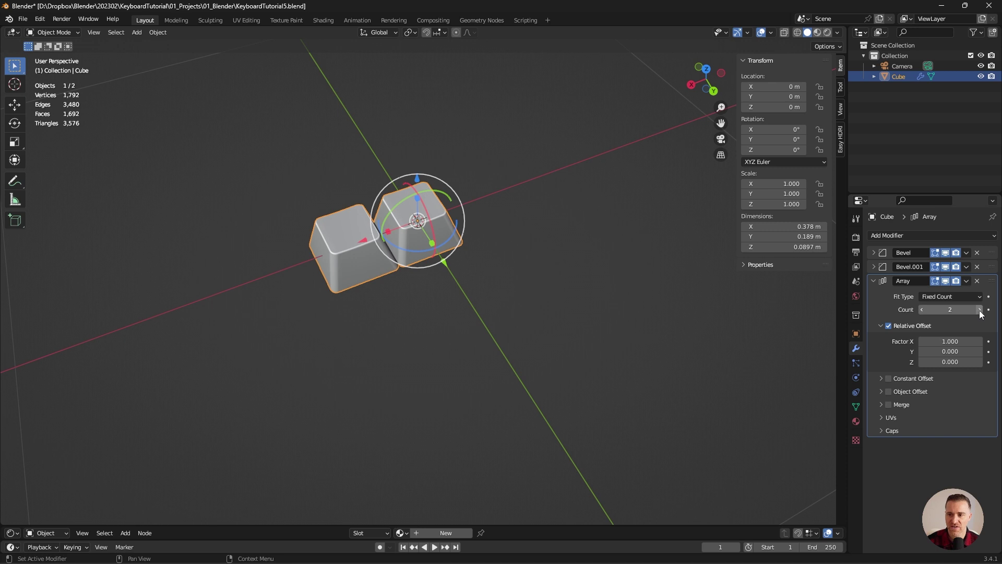
click(979, 310)
click(980, 310)
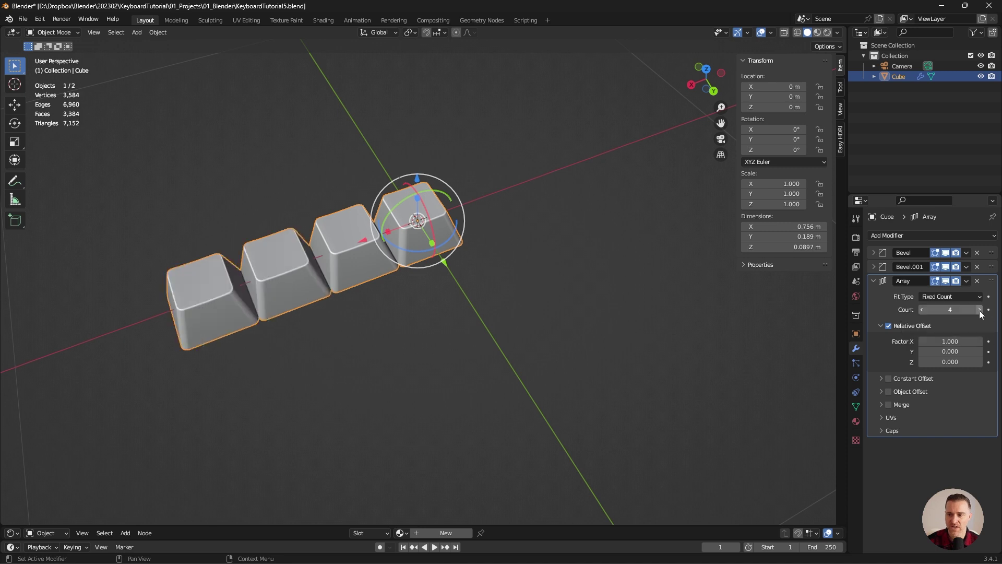
click(976, 342)
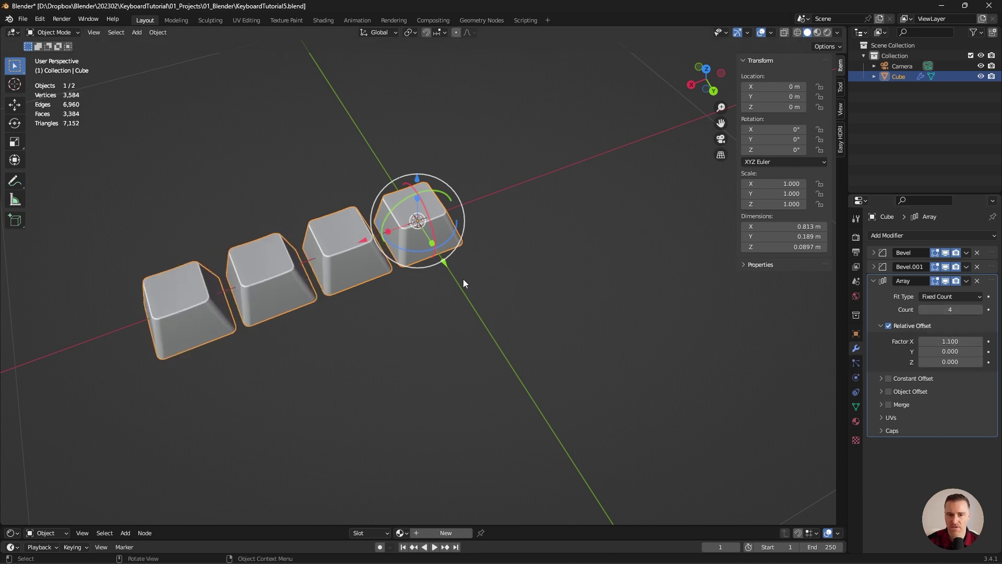
- Add a second Array modifier with relative offsets of 0 in X and 1.1 in Y to create a second row of keys
middle_drag(468, 282, 430, 282)
click(886, 236)
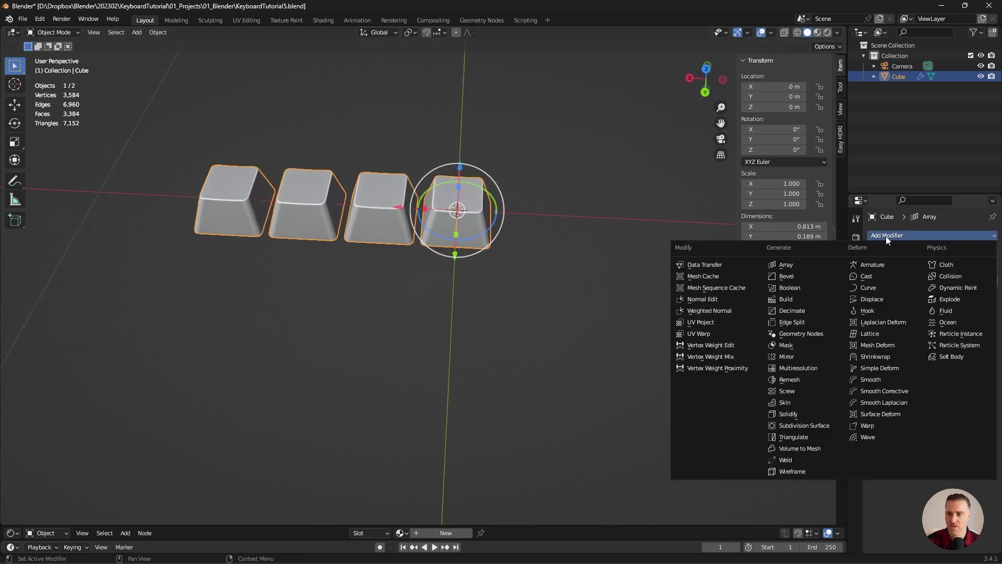
click(798, 263)
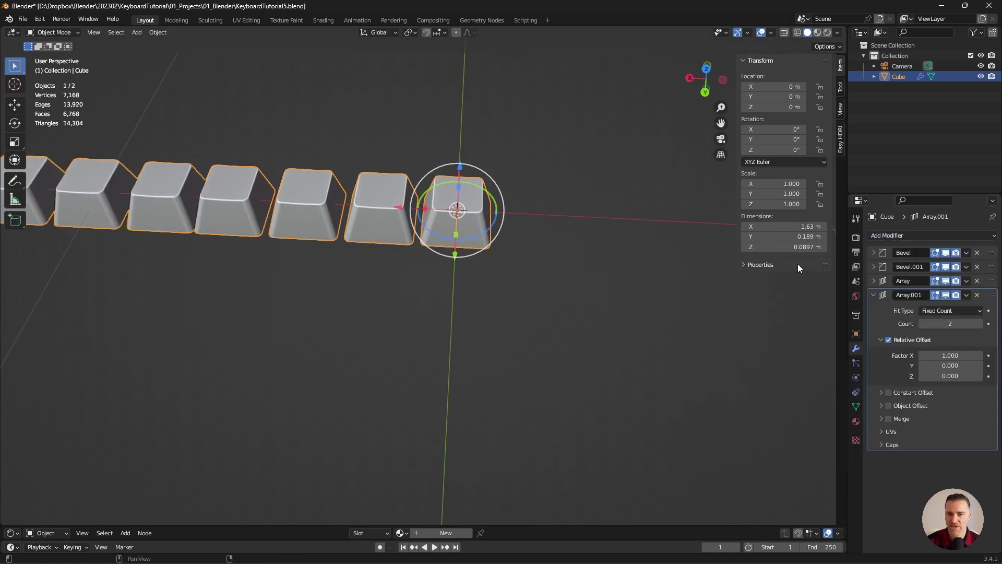
click(941, 355)
text(0)
key(Tab)
text(1)
key(Return)
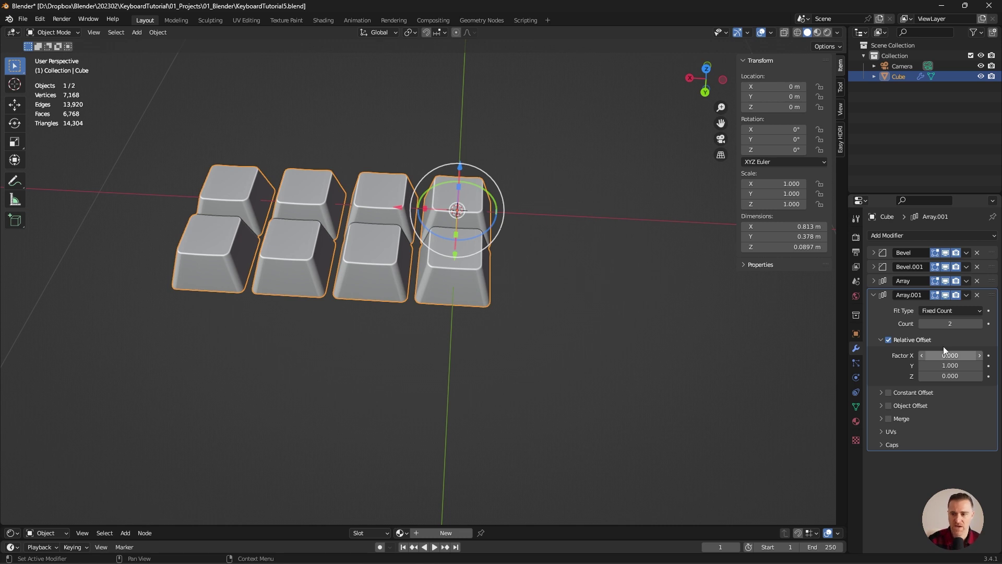
click(979, 366)
mouse_move(401, 258)
middle_down()
mouse_move(460, 284)
mouse_move(459, 299)
mouse_move(385, 258)
middle_up()
key(alt+a)
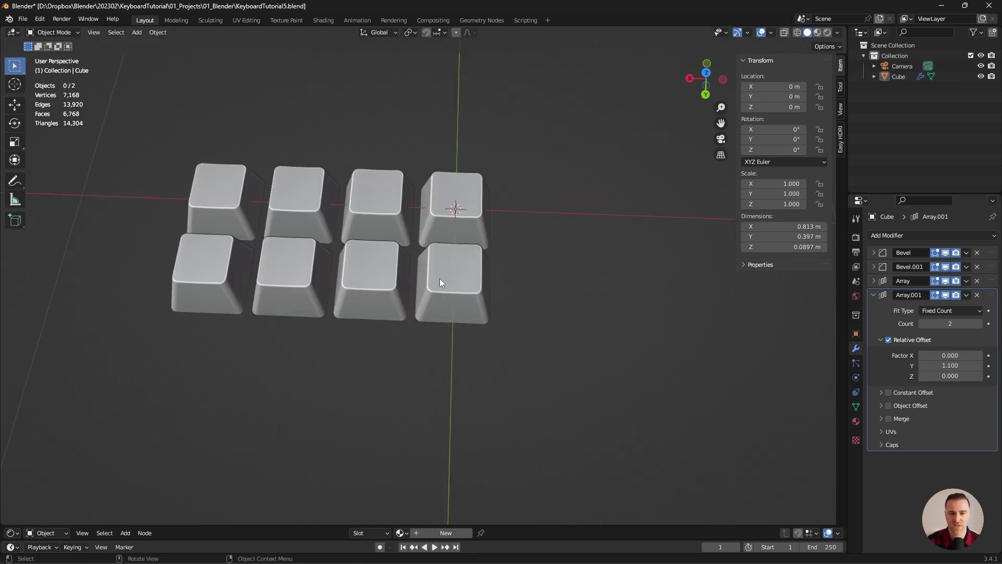
- Duplicate the arrayed keycap in place and remove both Array modifiers from the duplicate
click(439, 278)
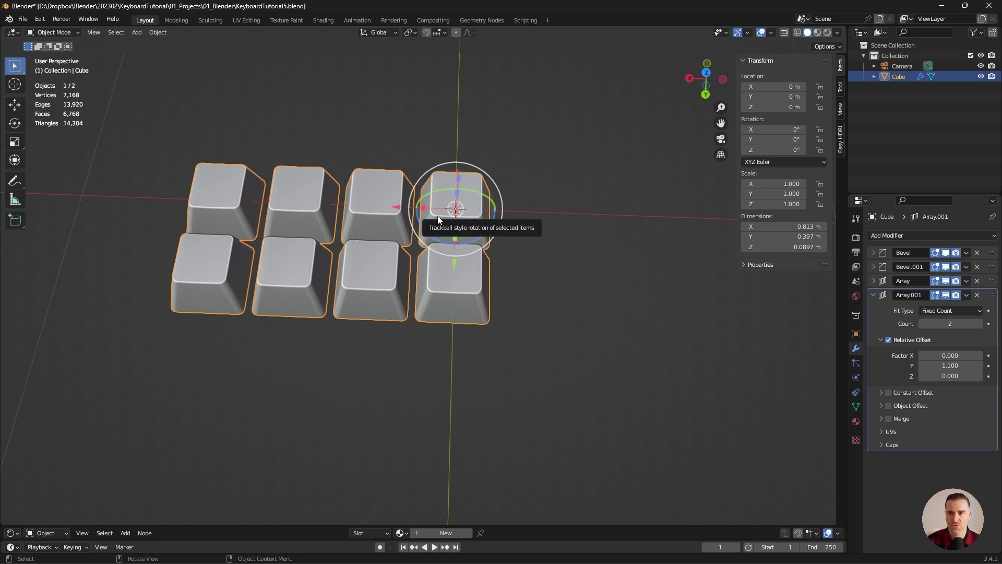
key(shift+d)
right_click(438, 215)
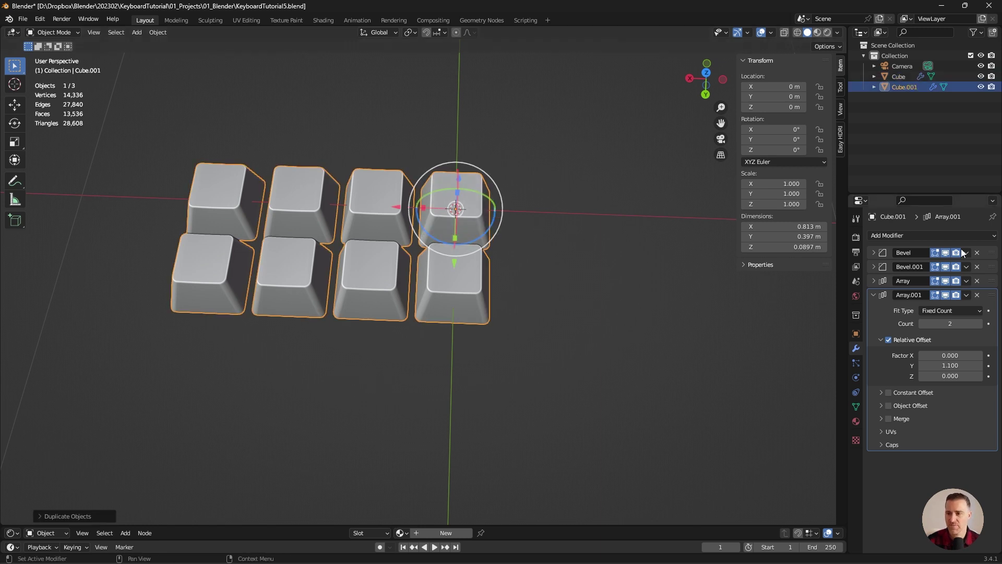
click(978, 280)
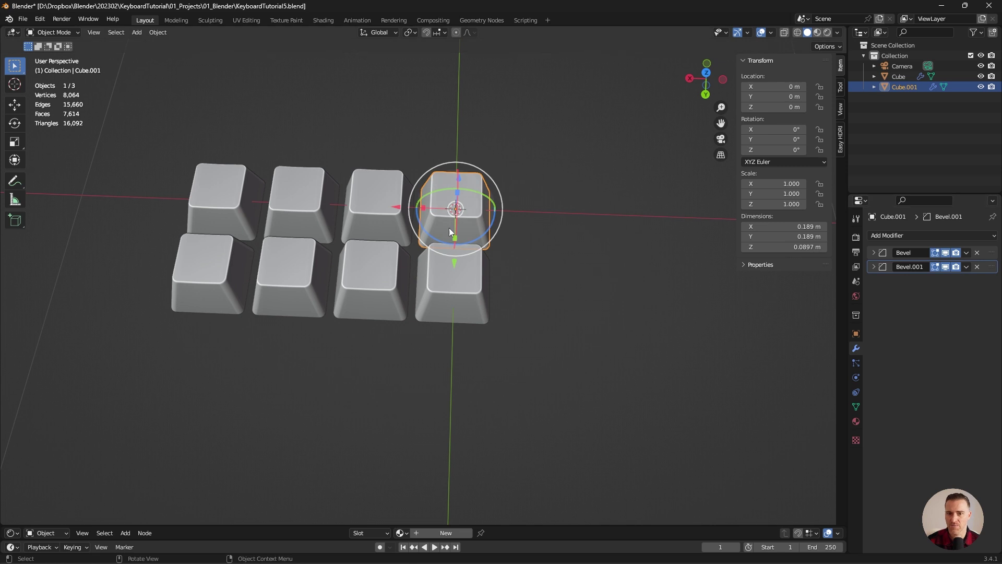
- Move the duplicate keycap along Y to about 0.41 m, just beyond the second row of keys
alt+middle_drag(452, 233, 548, 89)
key(g)
key(y)
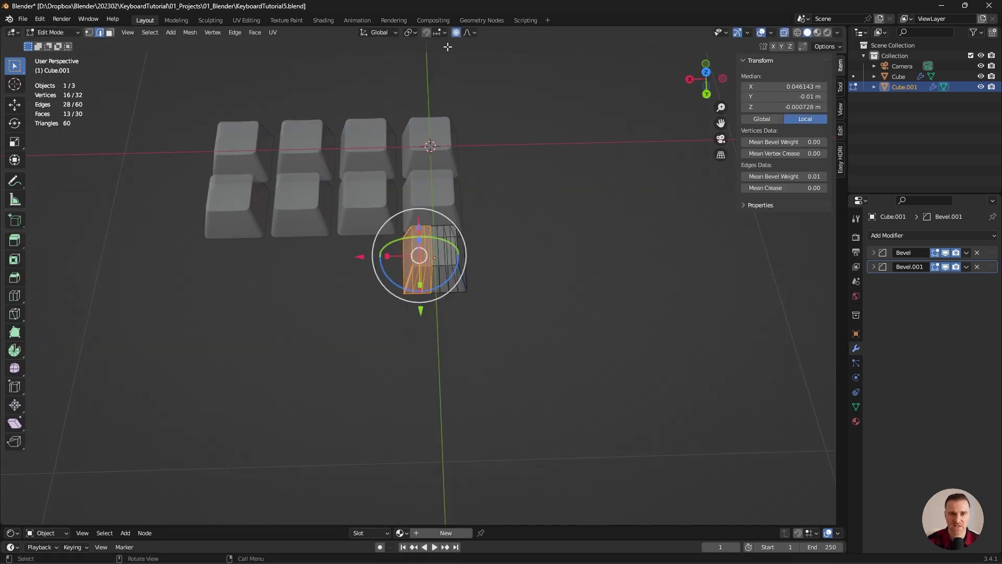
- Turn off proportional editing and, in top view, extend the duplicate's selected half along X into a space bar about 0.809 m wide
click(456, 34)
alt+middle_drag(471, 146, 490, 231)
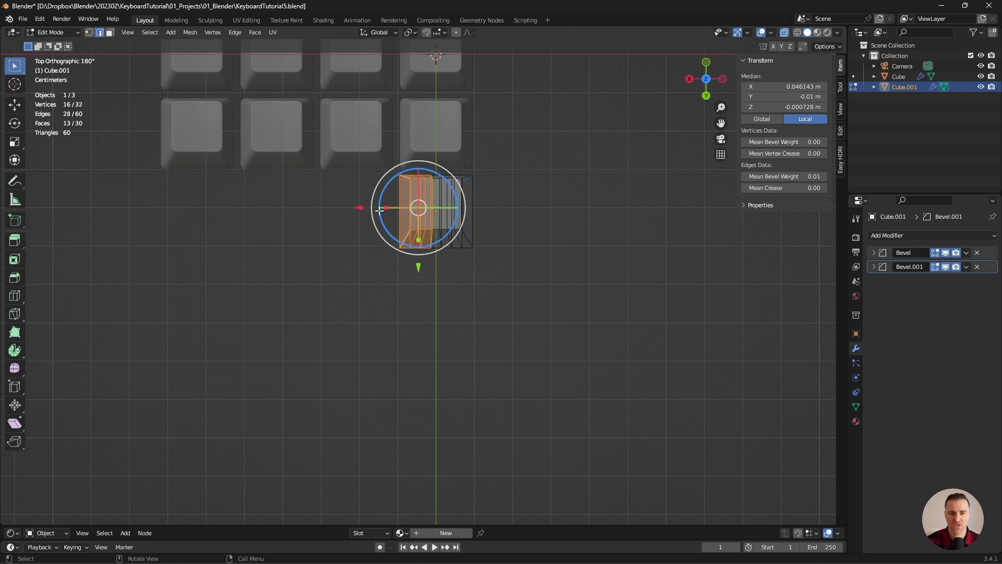
drag(357, 207, 355, 208)
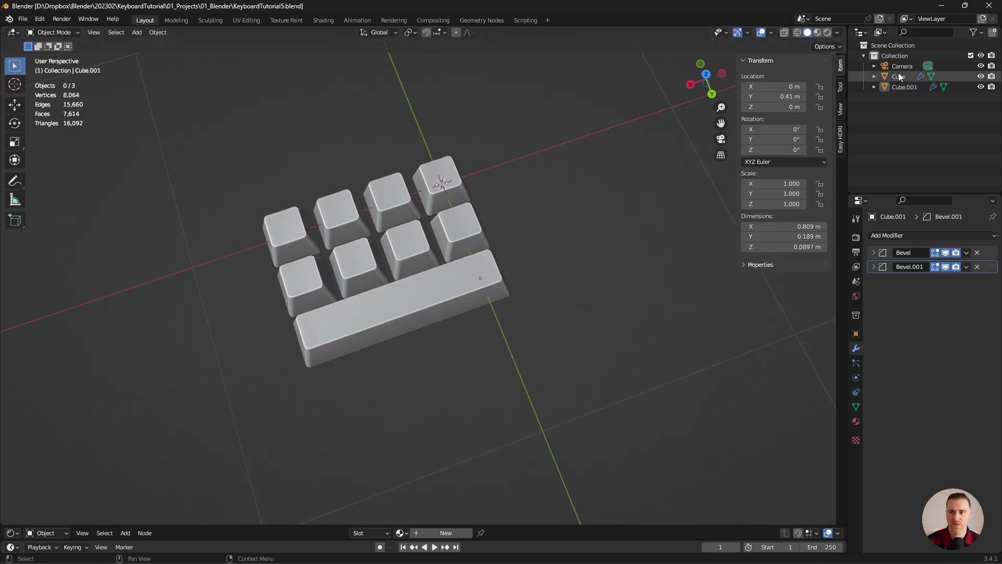
- Move the arrayed keycaps and the space bar into a new collection named "keys" and save the file
ctrl+click(898, 75)
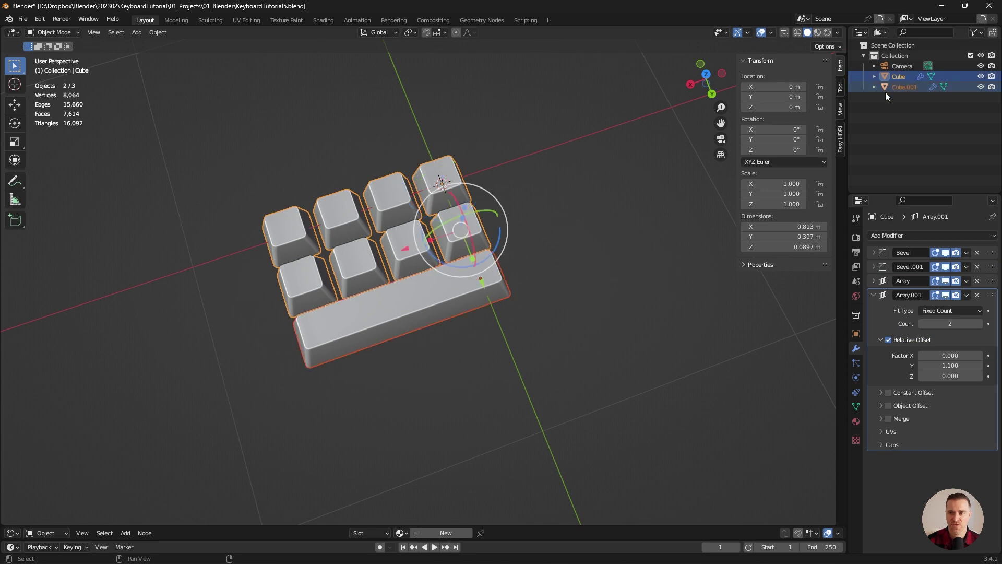
key(m)
click(571, 198)
text(k)
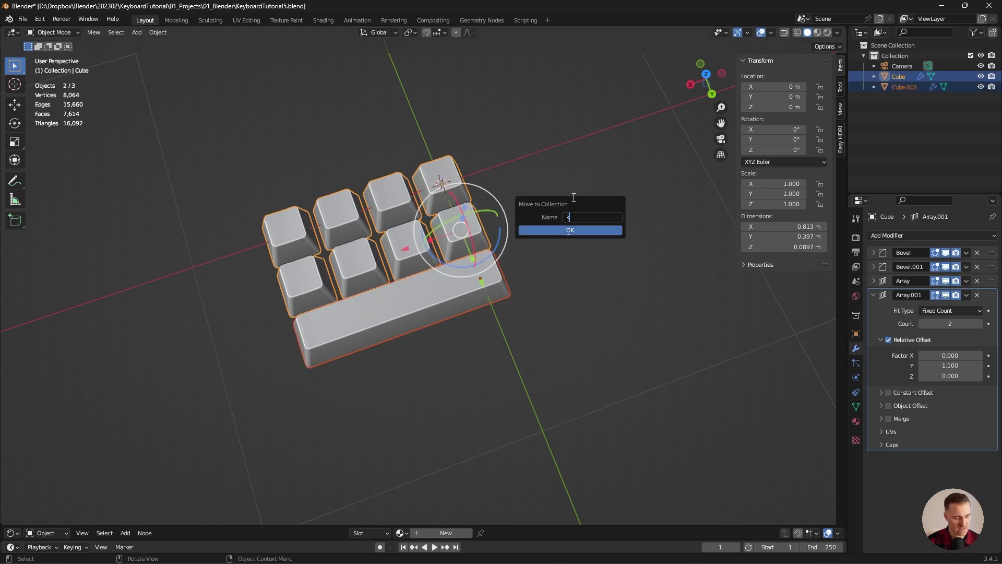
text(eys)
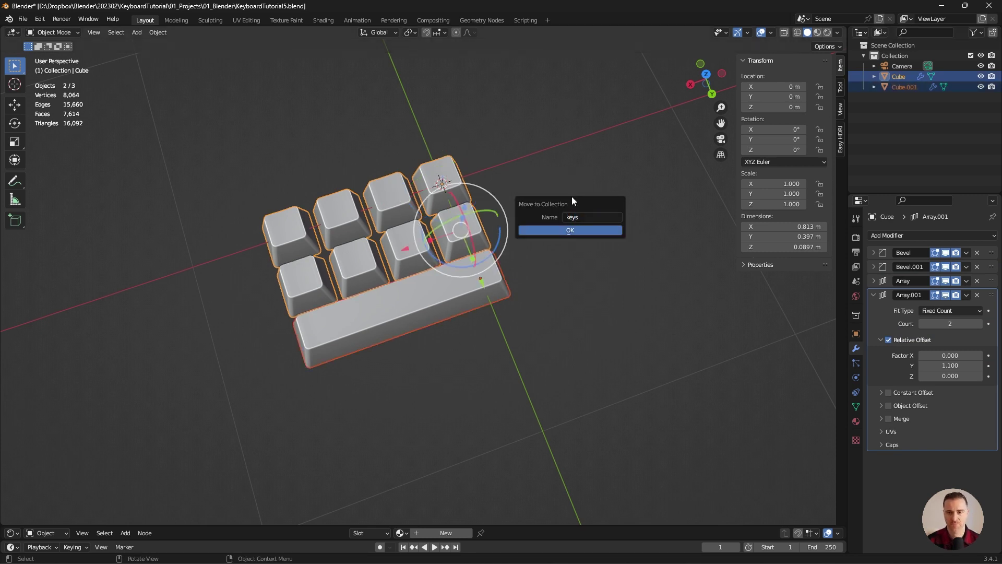
key(Return)
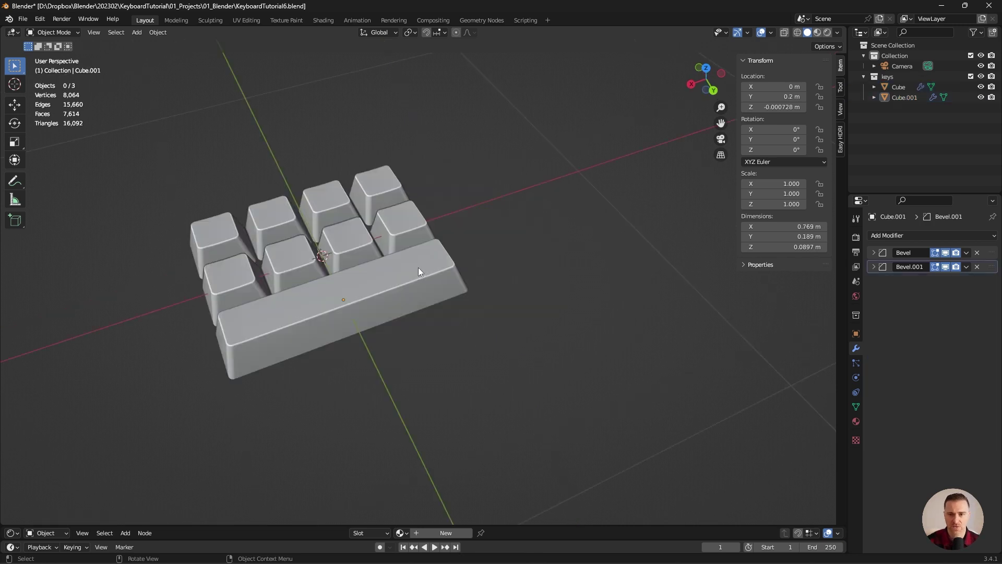
key(ctrl+s)
- Add a mesh cube at the world origin as the starting shape for the keyboard base
shift+middle_drag(421, 260, 484, 235)
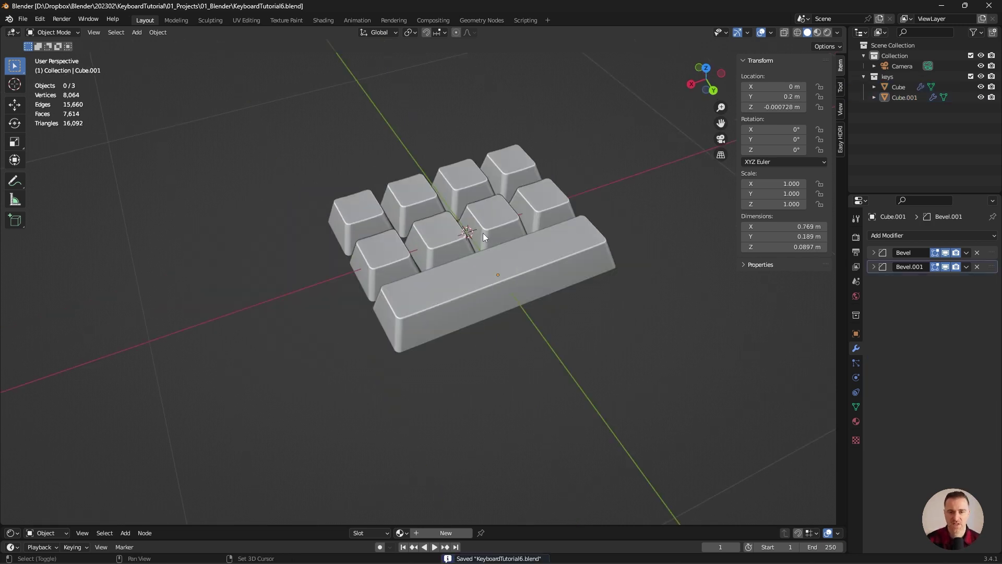
key(shift+a)
mouse_move(484, 234)
click(522, 246)
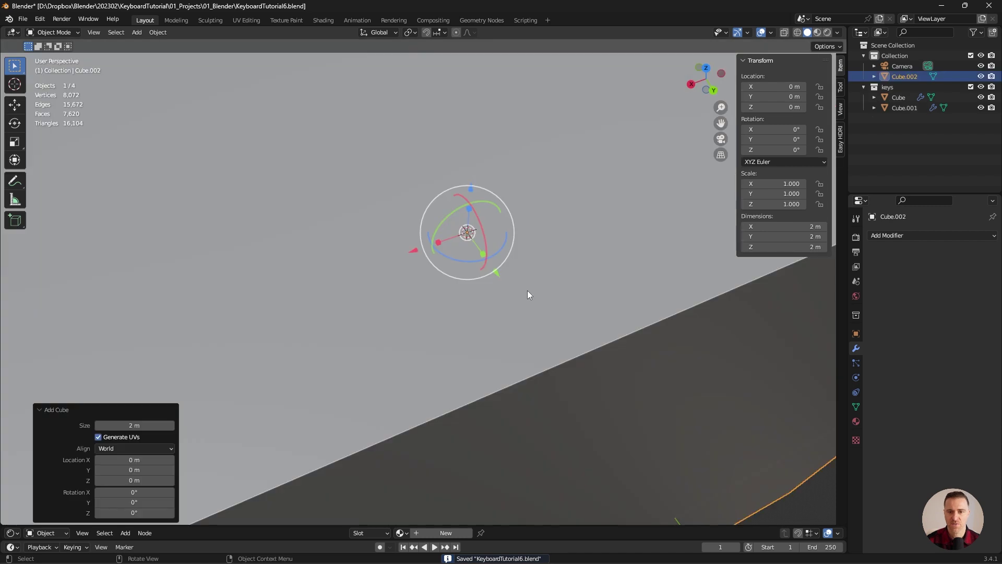
- Scale the cube into a flat slab about 0.942 × 0.786 × 0.0535 m that surrounds the keys
drag(469, 210, 468, 228)
mouse_move(453, 238)
mouse_down()
mouse_move(464, 233)
mouse_move(444, 241)
mouse_up()
drag(480, 250, 471, 238)
drag(469, 209, 468, 220)
key(s)
click(470, 243)
click(645, 209)
middle_drag(618, 224, 618, 216)
click(374, 360)
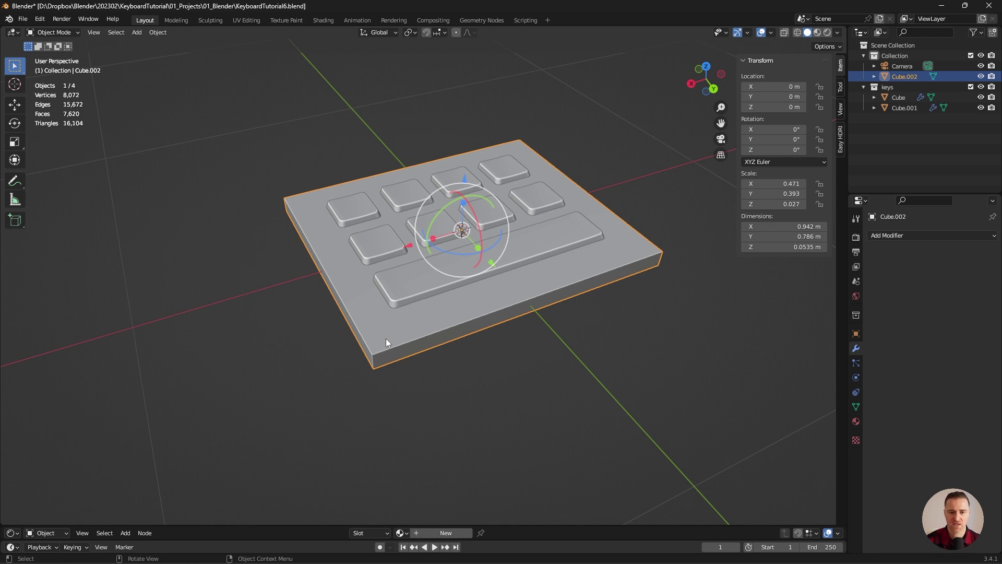
- Bevel the slab's four vertical corner edges 0.4 m wide with an increased segment count, and shade the slab auto smooth
key(Tab)
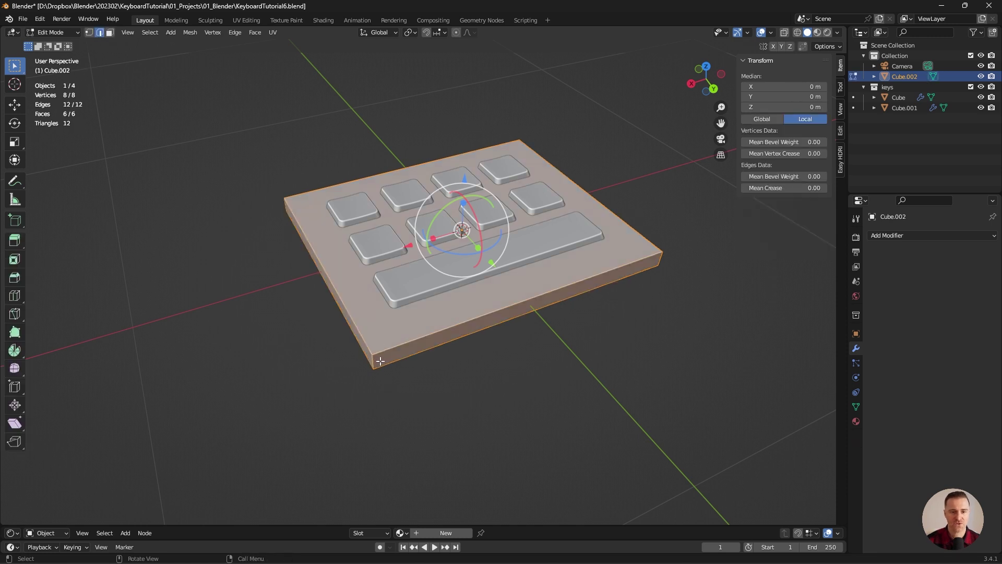
click(377, 363)
shift+click(661, 256)
middle_drag(661, 257, 434, 258)
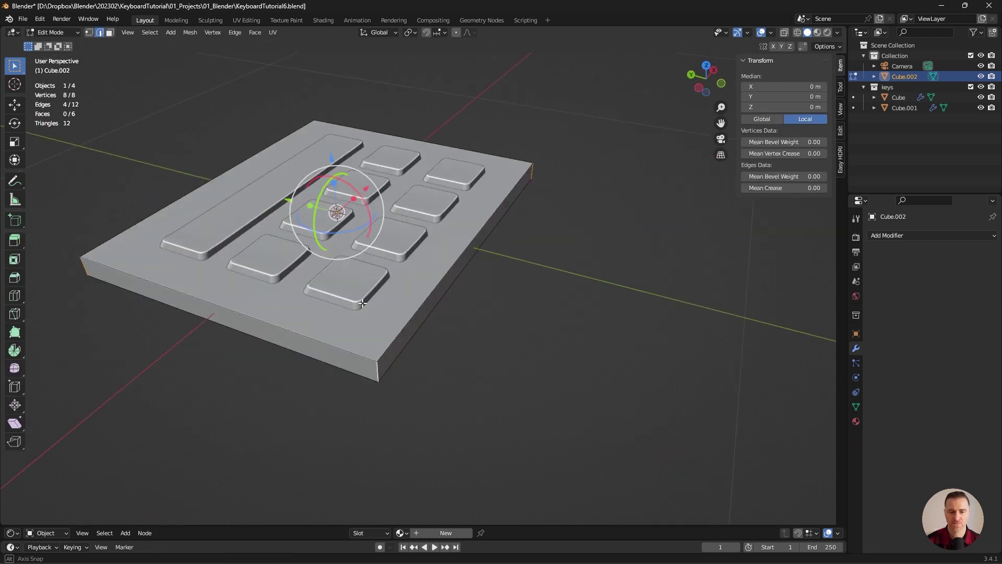
middle_drag(389, 306, 360, 308)
key(ctrl+b)
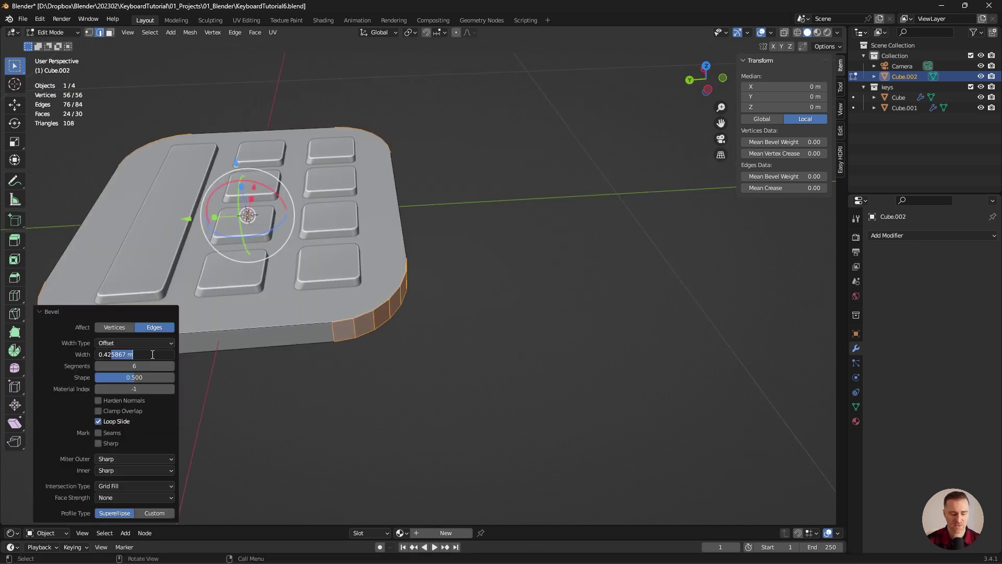
key(BackSpace)
key(BackSpace)
key(Return)
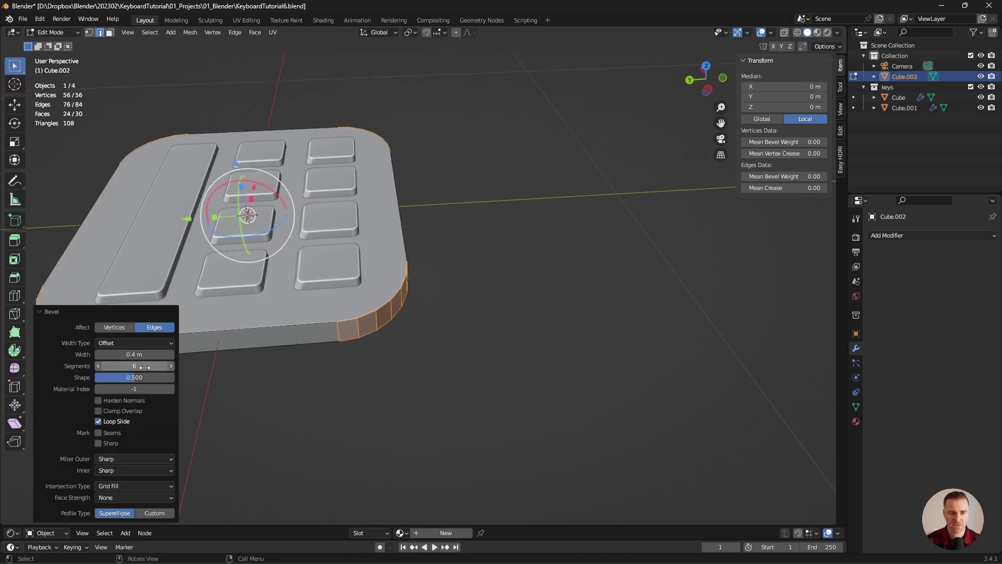
drag(144, 367, 167, 367)
right_click(211, 292)
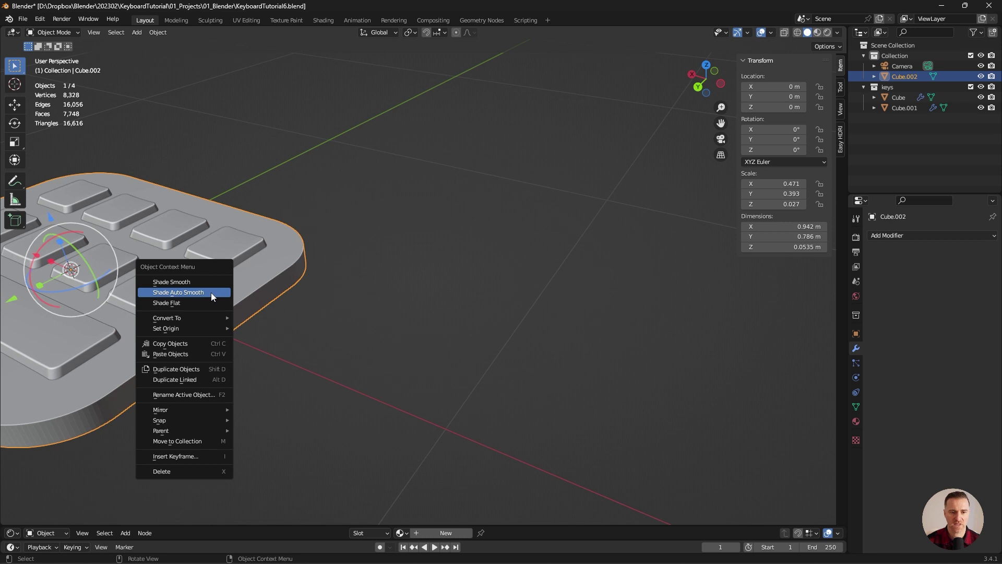
click(207, 293)
- Inset the slab's top face by about 0.09 m and extrude the inner face downward to form a recess for the keys
middle_drag(155, 344, 277, 356)
key(Tab)
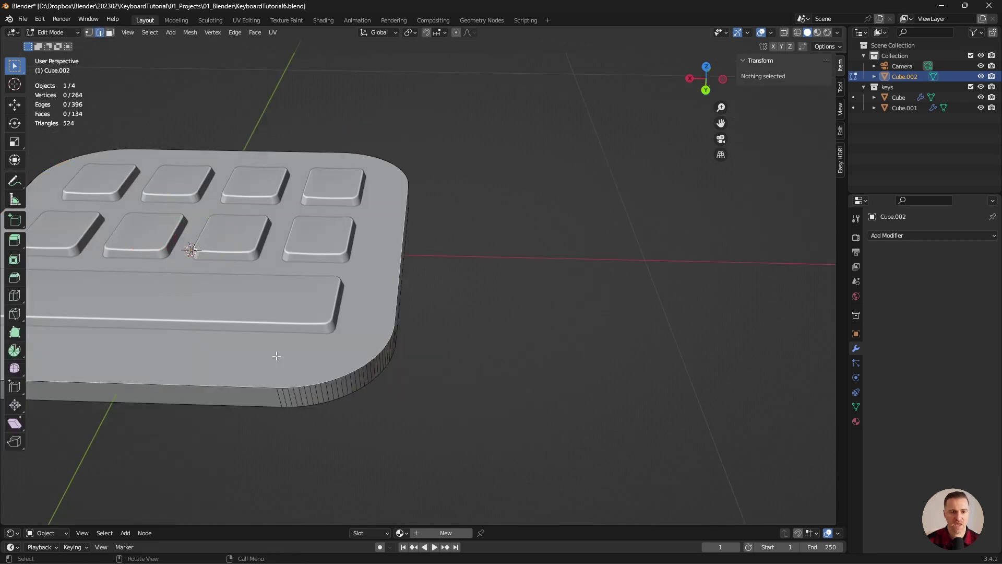
key(3)
click(276, 356)
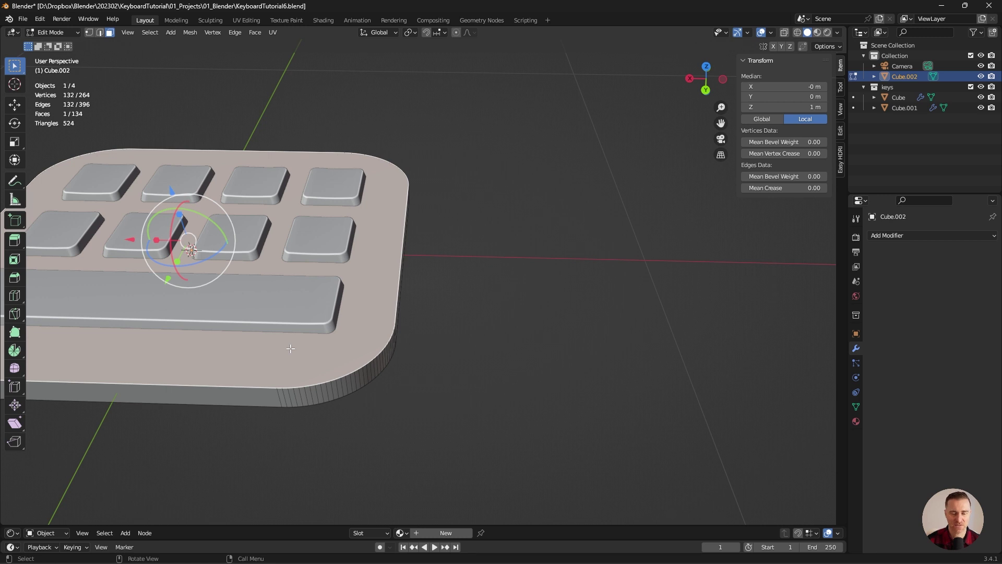
key(i)
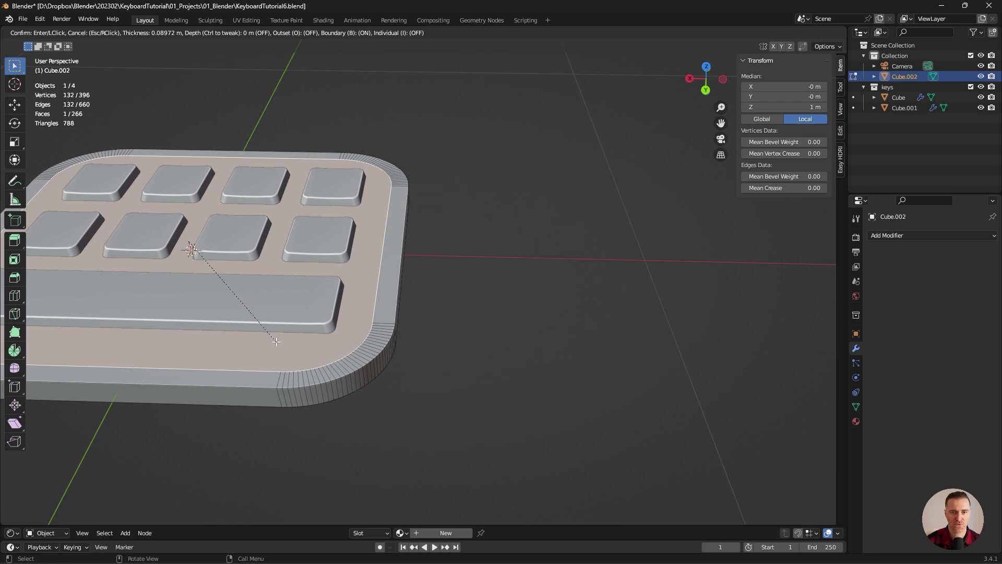
click(273, 342)
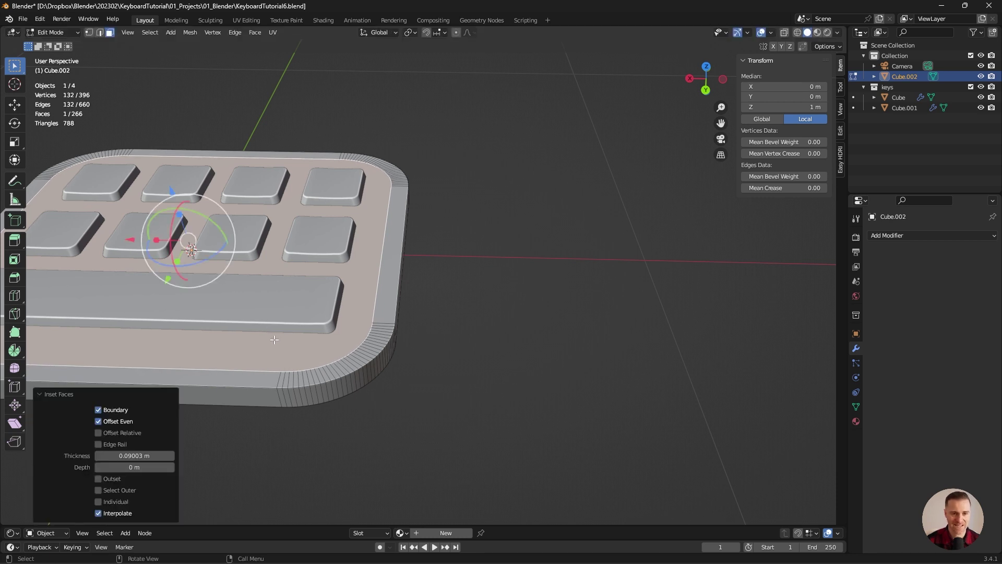
key(e)
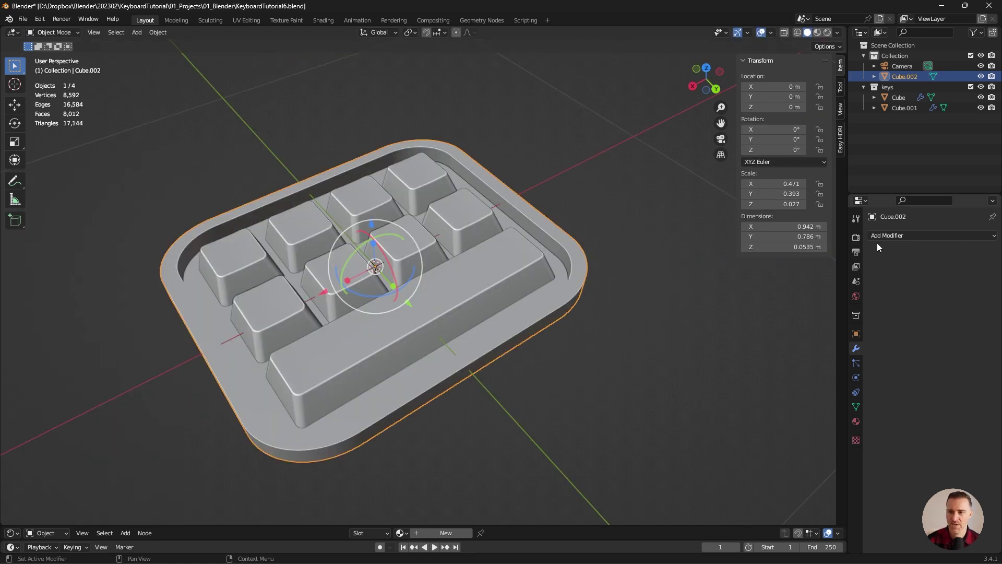
- Add a Bevel modifier to the keyboard base and apply the base's scale
click(877, 238)
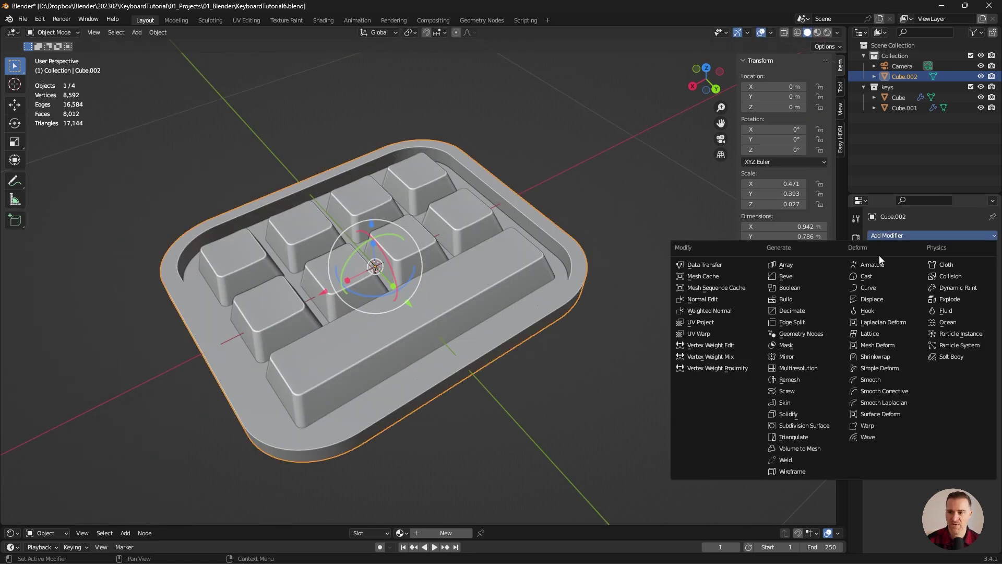
click(809, 276)
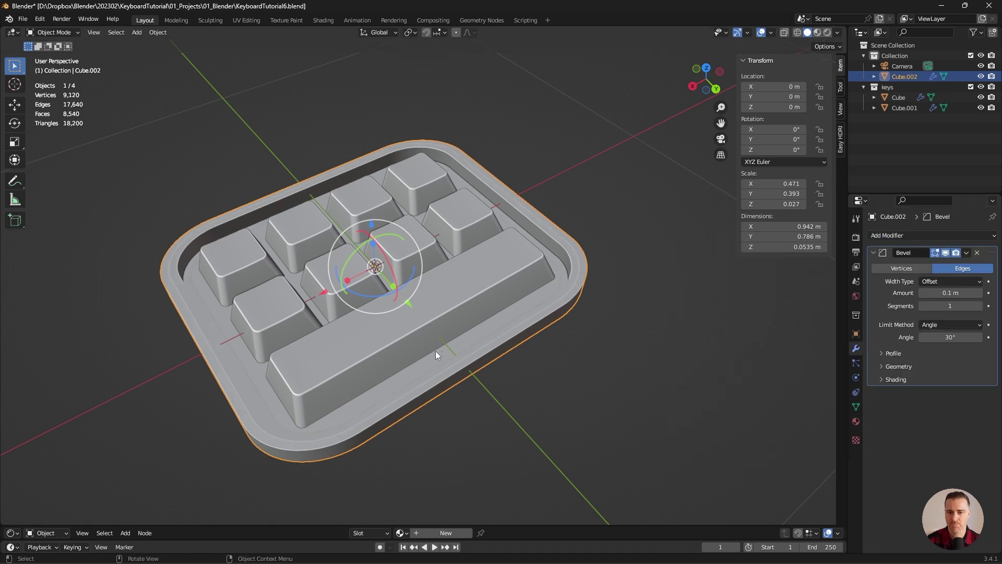
middle_drag(435, 351, 264, 306)
key(ctrl+a)
click(261, 304)
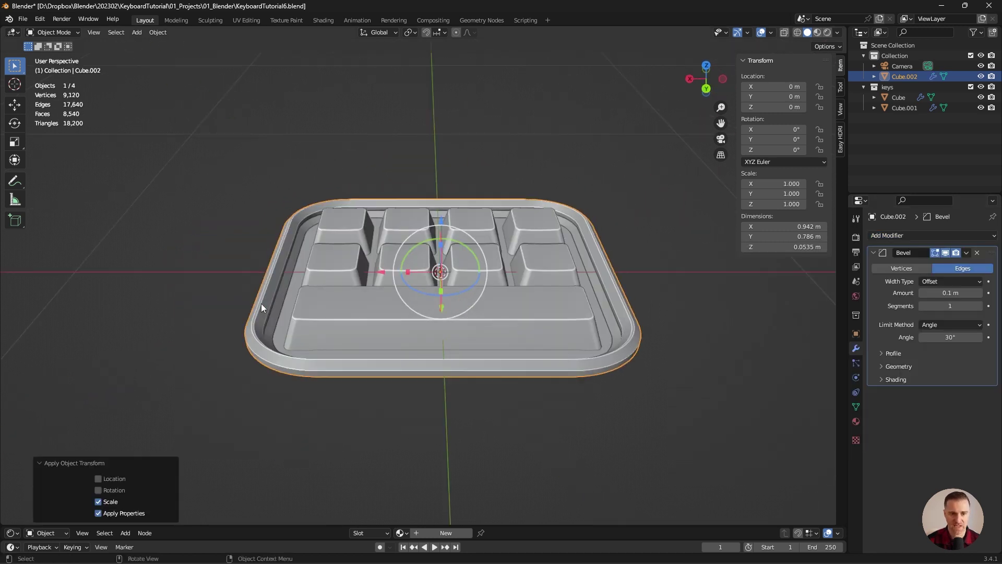
- Set the base's Bevel modifier to an amount of 0.001 m with 4 segments
click(922, 292)
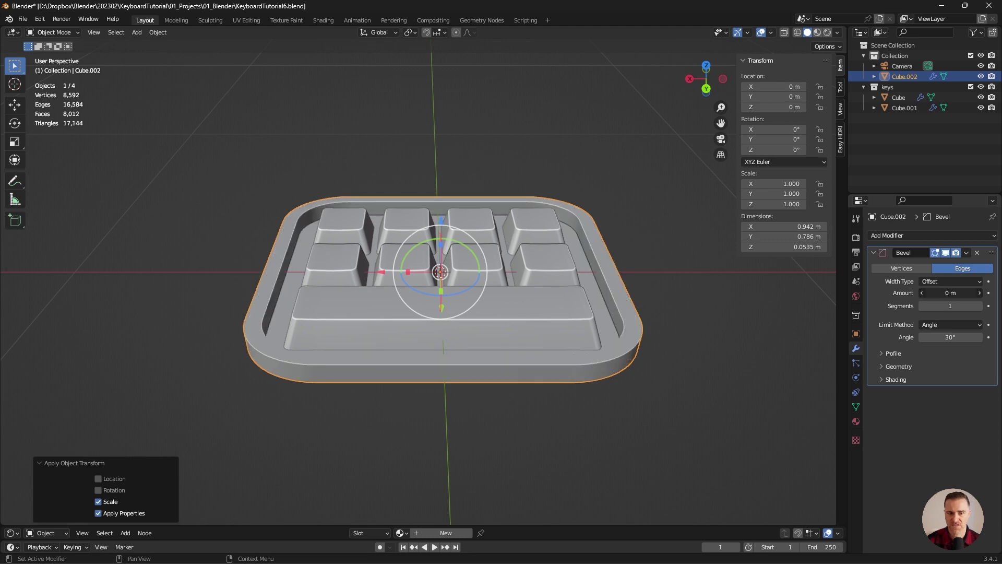
drag(926, 293, 931, 293)
double_click(930, 293)
text(001)
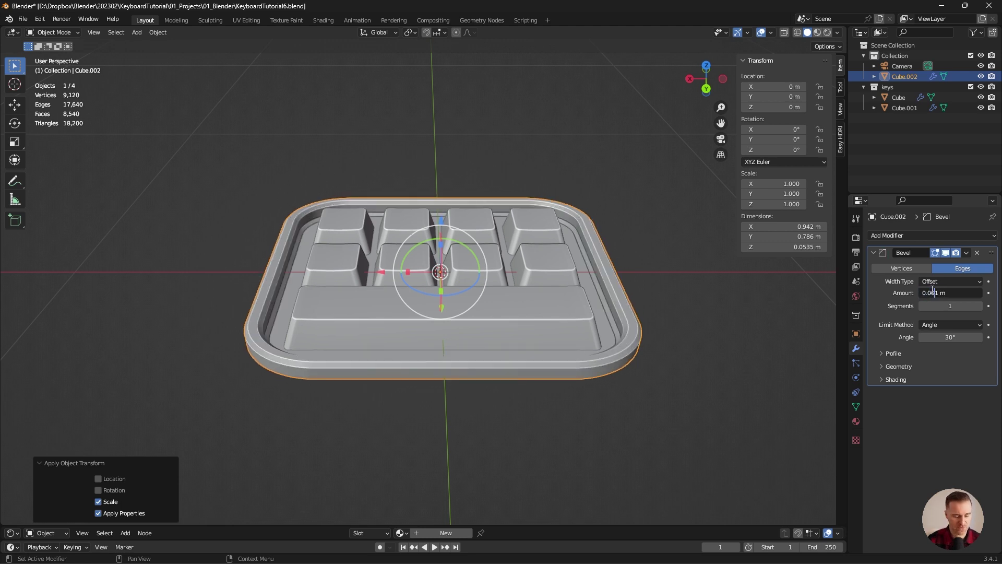
key(Return)
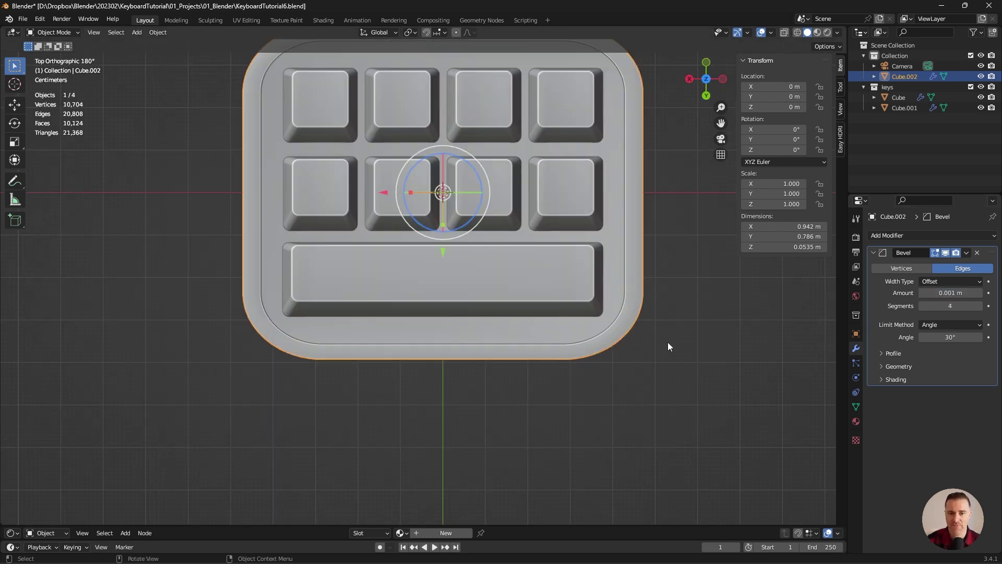
- In top view, scale the keyboard base uniformly to about 0.945 so it fits closer around the keys
key(s)
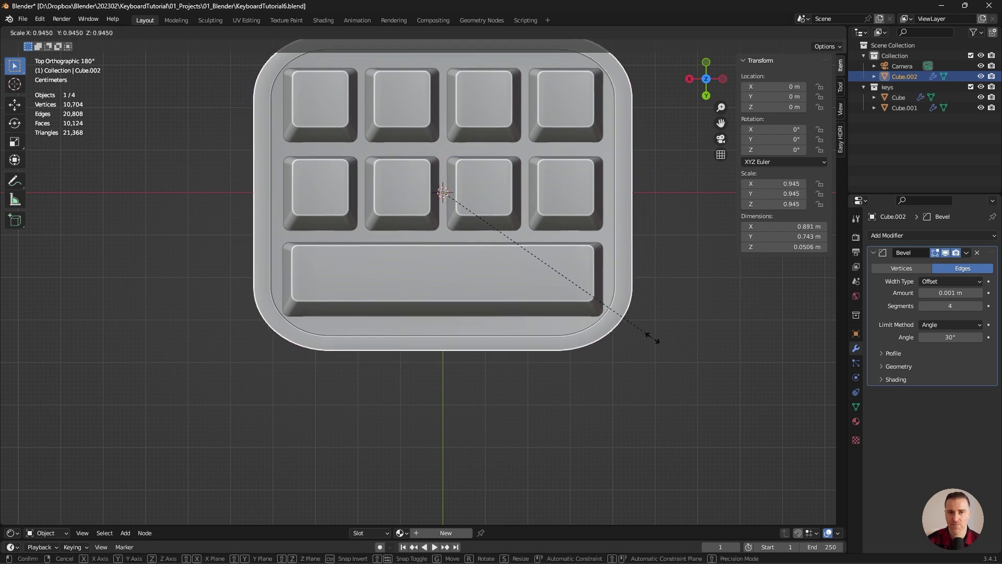
click(652, 339)
- Try to move the base's front half along Y toward the space bar, selecting its vertices in X-ray wireframe
key(Tab)
click(797, 33)
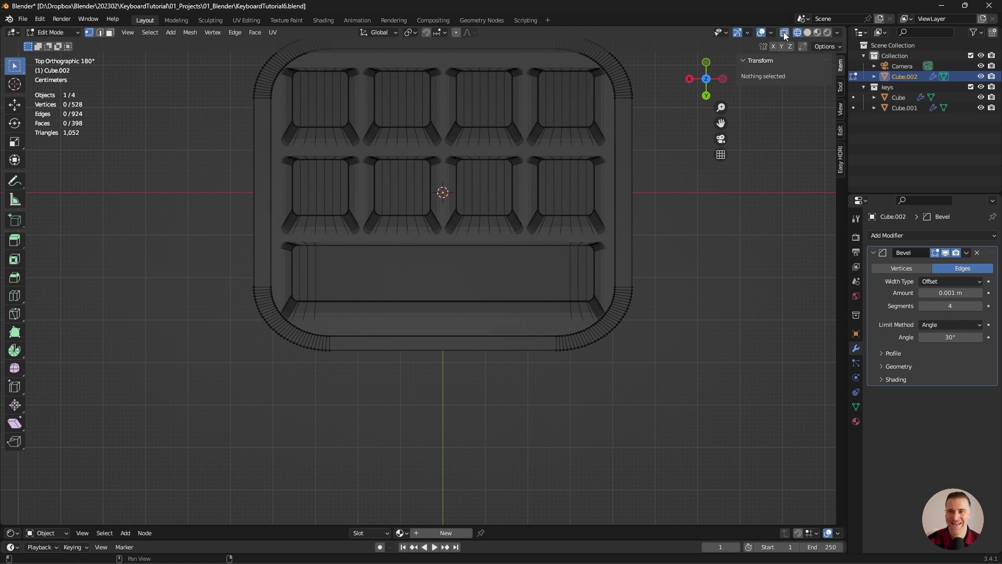
click(785, 32)
drag(701, 416, 168, 262)
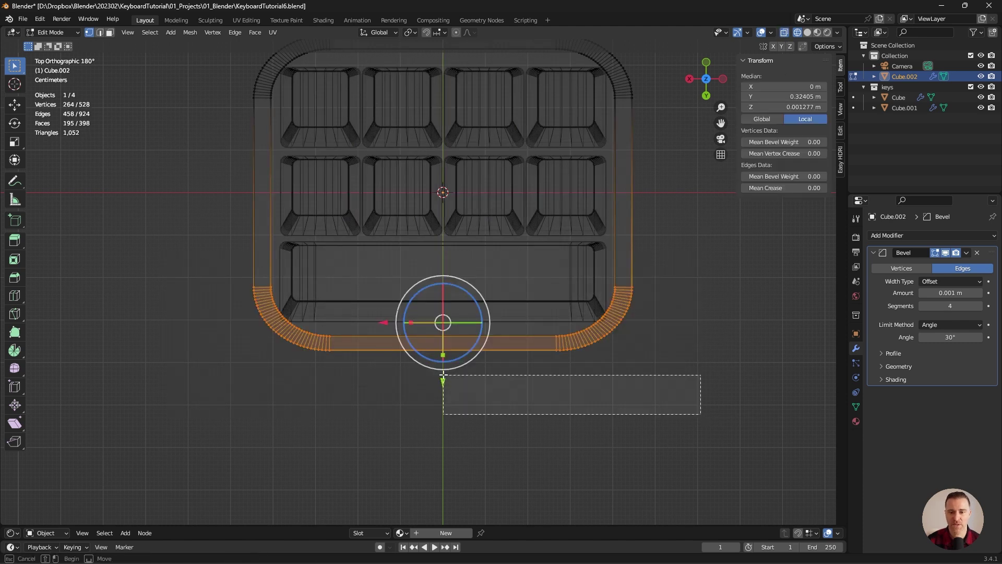
drag(443, 381, 443, 367)
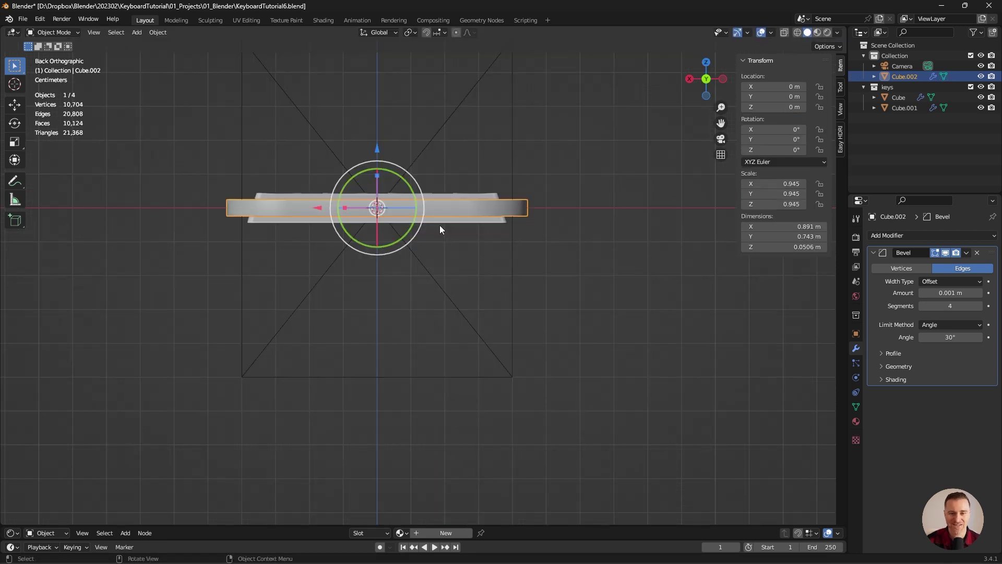
- Select the base's underside face and move it down about 0.027 m along Z to thicken the base
middle_drag(450, 247, 449, 226)
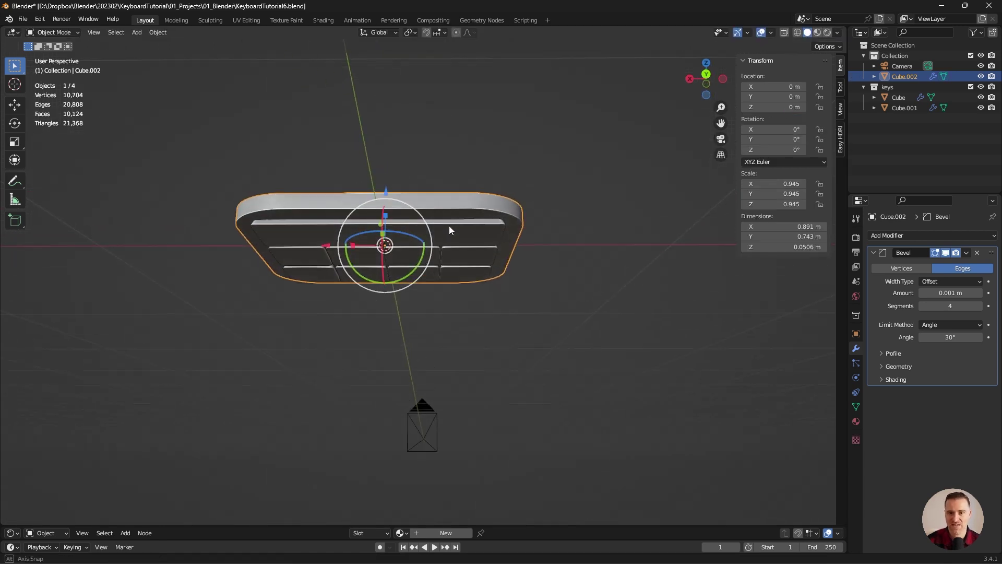
key(Tab)
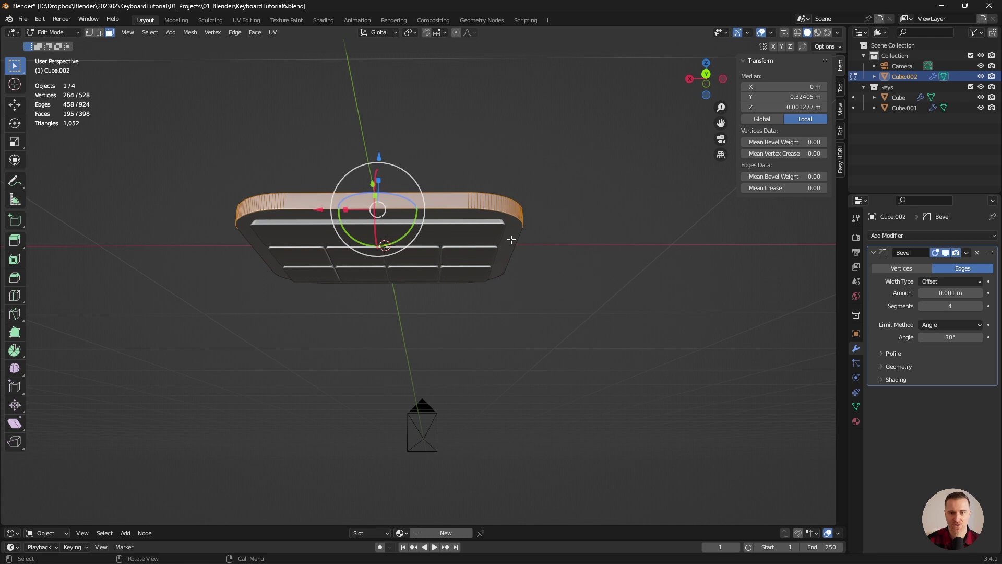
alt+click(511, 236)
key(g)
key(z)
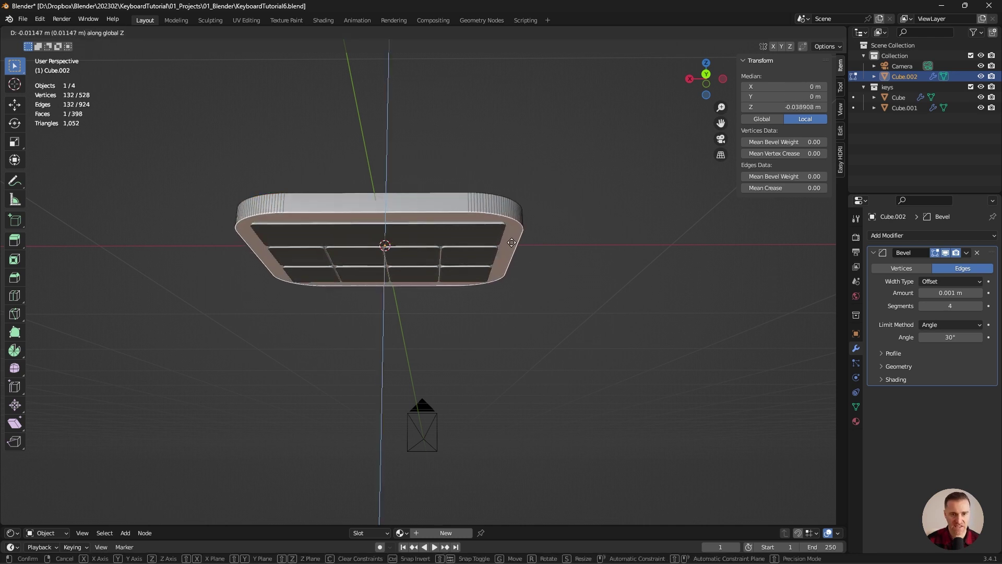
click(511, 246)
middle_drag(517, 221, 492, 260)
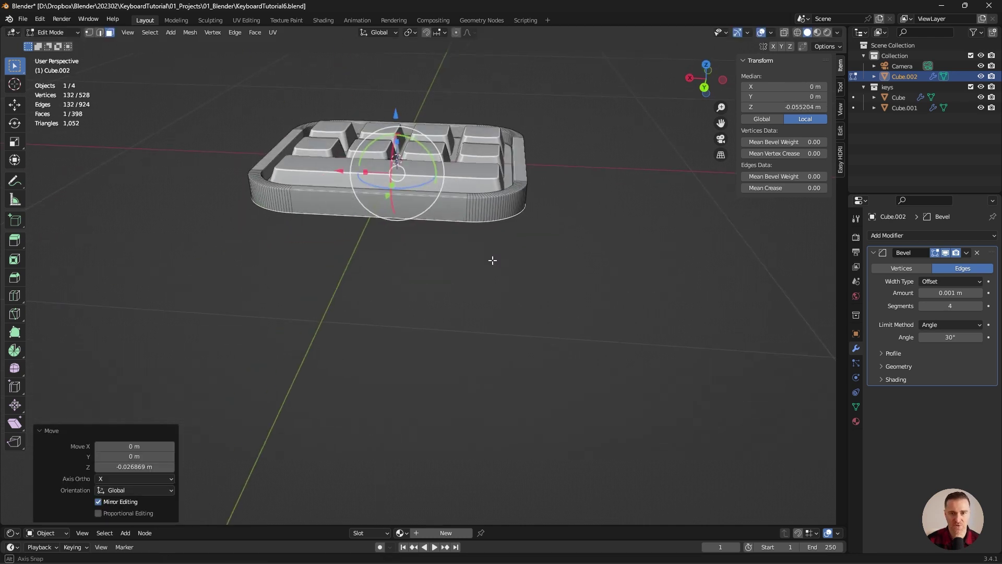
key(Tab)
click(492, 260)
- In side view with the keys collection excluded, raise the base's end opposite the space bar along Z, selecting its vertices in X-ray wireframe
key(KP_3)
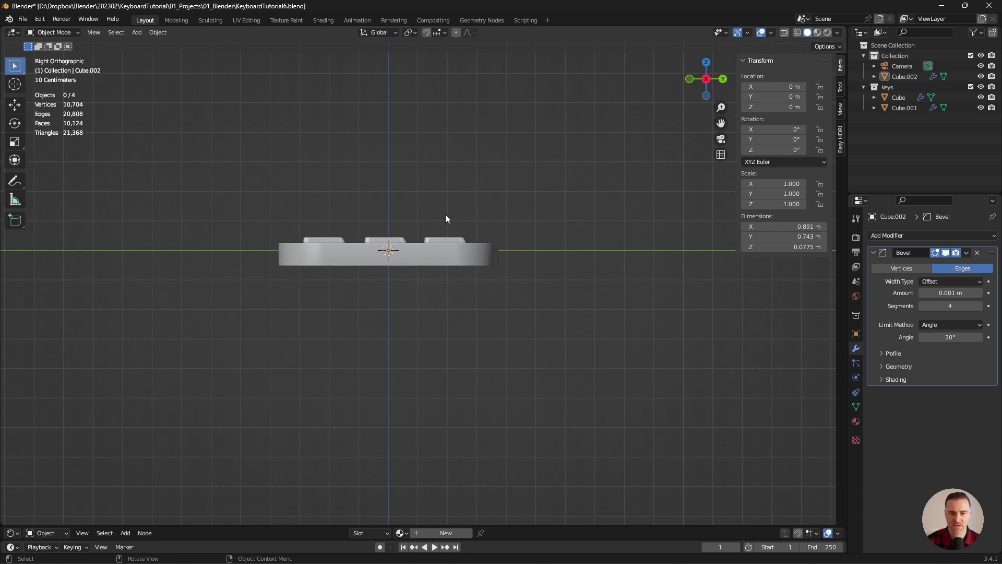
click(971, 87)
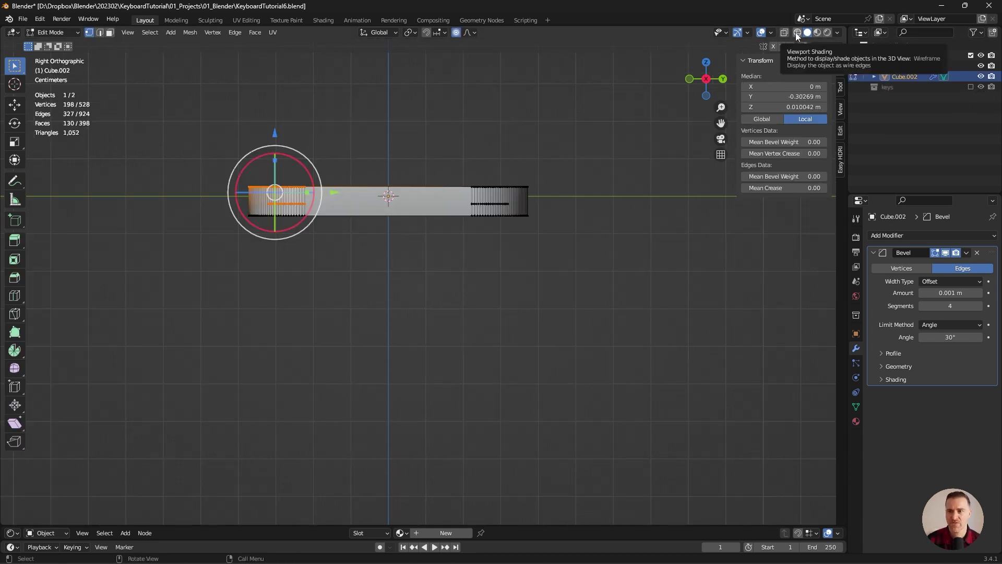
click(784, 32)
click(784, 35)
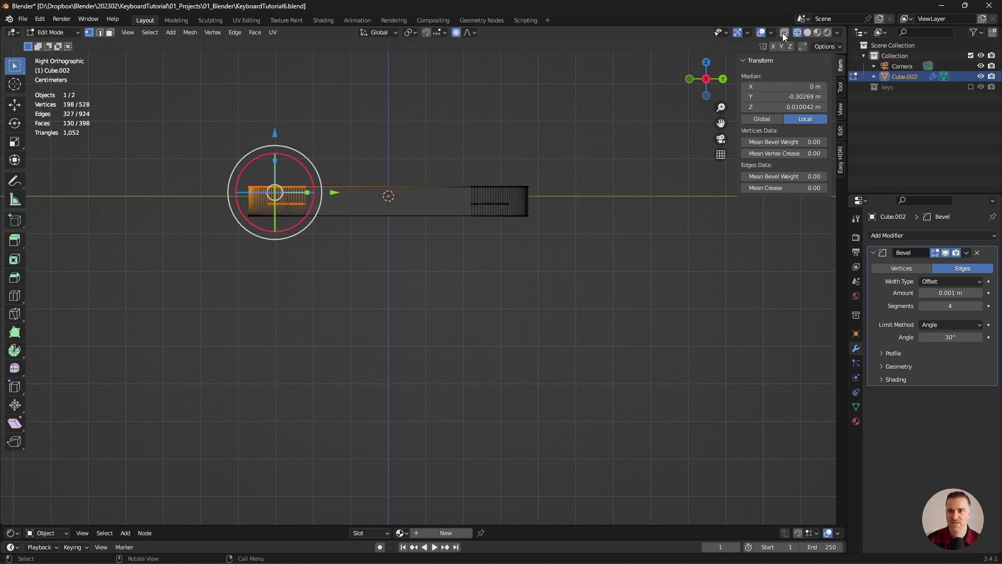
click(784, 35)
key(alt+a)
drag(202, 166, 315, 210)
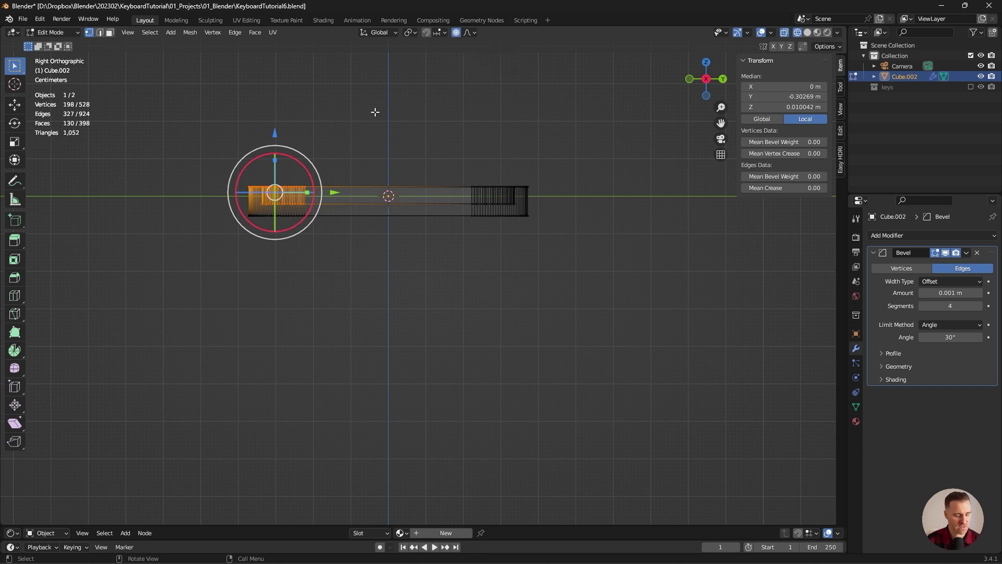
key(g)
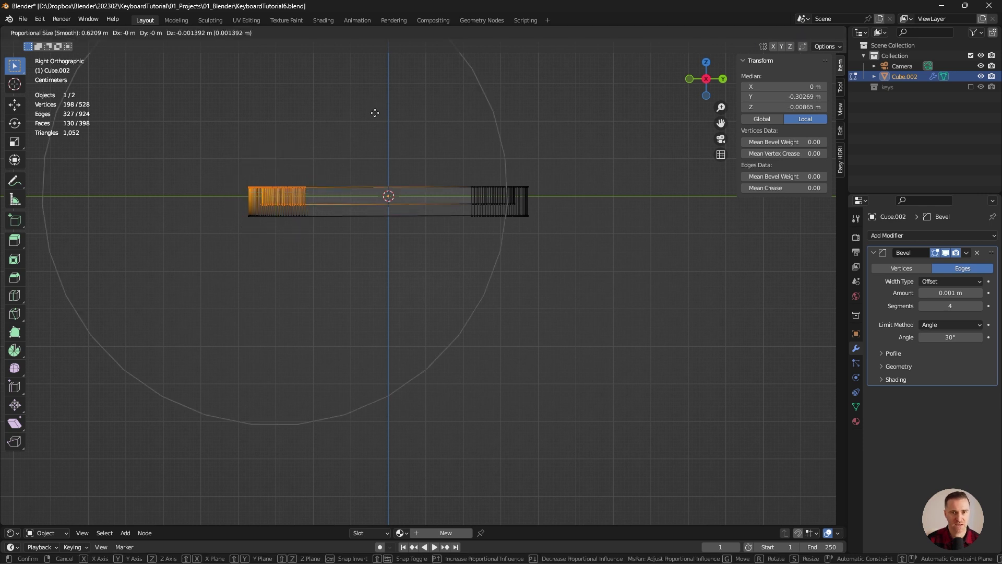
scroll(376, 113, down, 4)
scroll(376, 113, up, 8)
scroll(377, 113, down, 3)
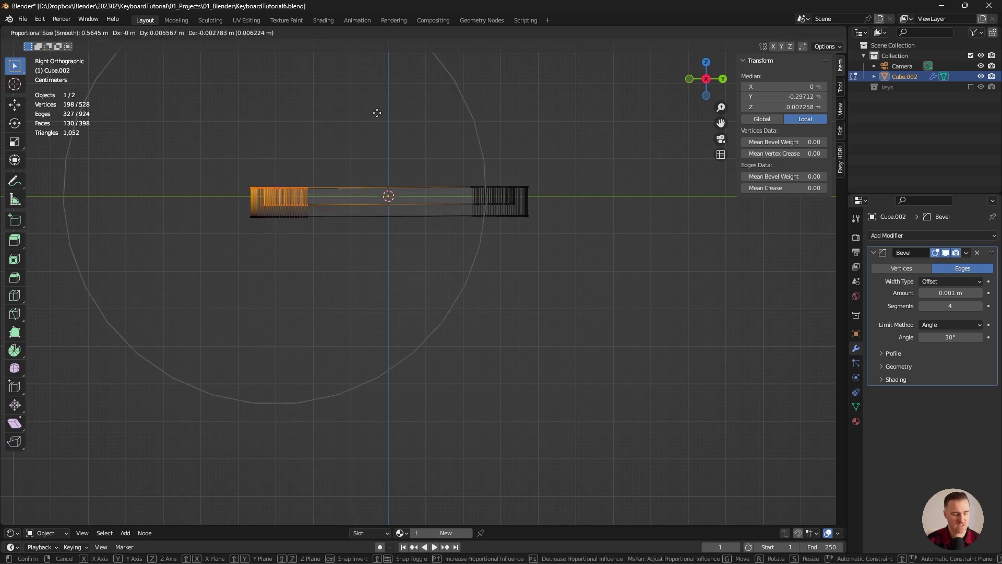
key(z)
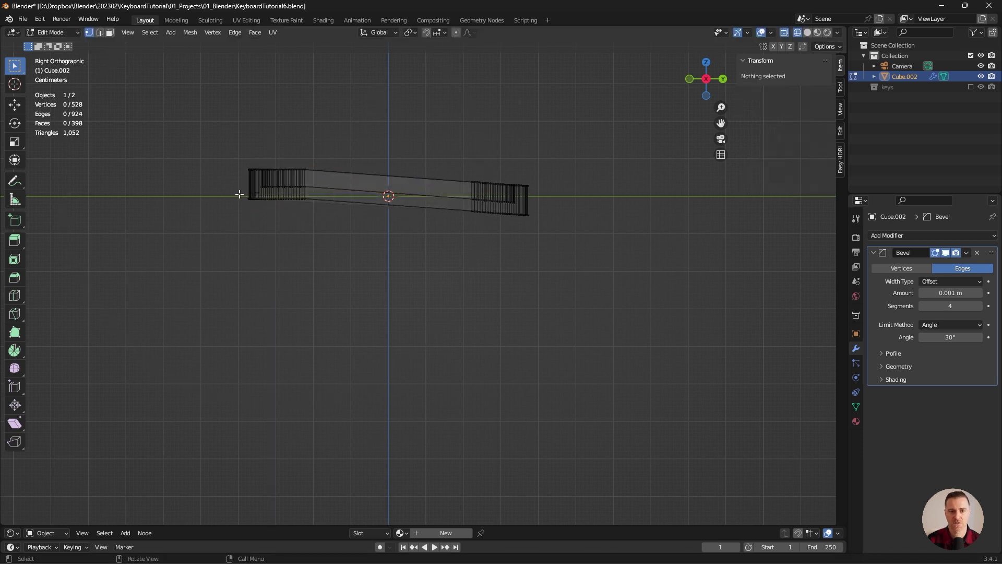
- Select all of the base's underside vertices and flatten them by scaling to 0 along Z
drag(240, 194, 320, 213)
shift+drag(557, 234, 447, 206)
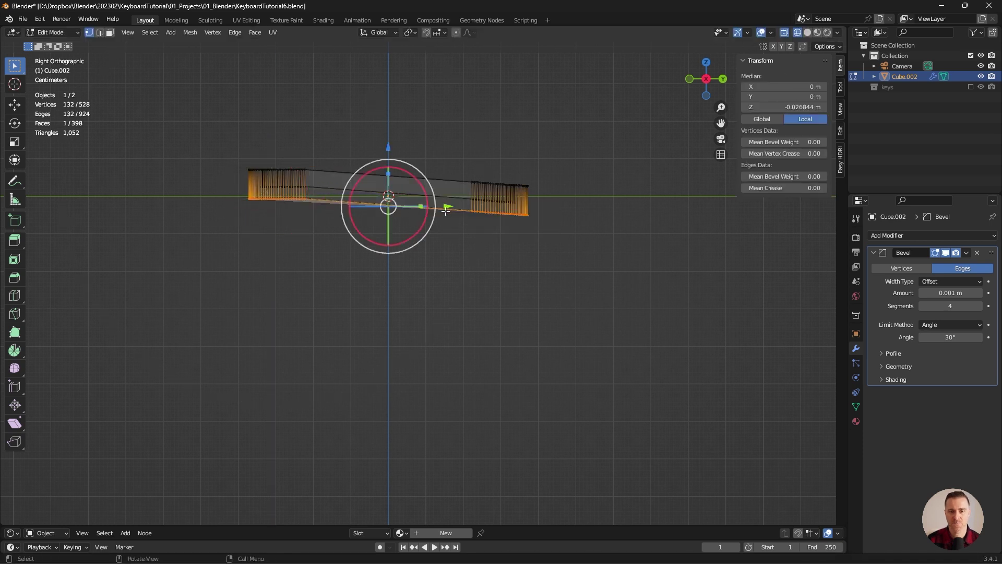
key(s)
key(z)
key(0)
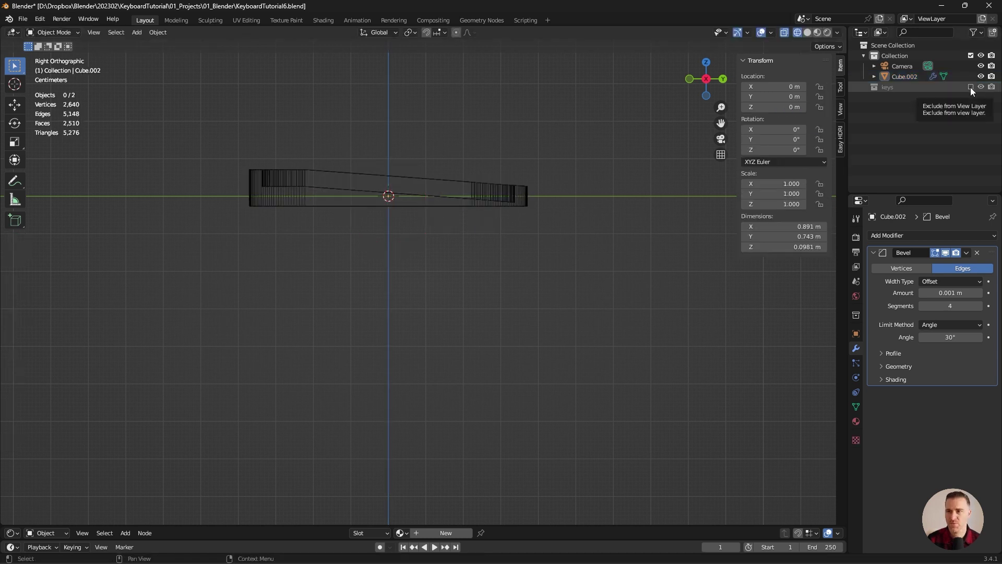
- Bring back the keys collection, then rotate the keycaps and space bar about 3.4° to match the base's slope and raise them along Z
click(970, 87)
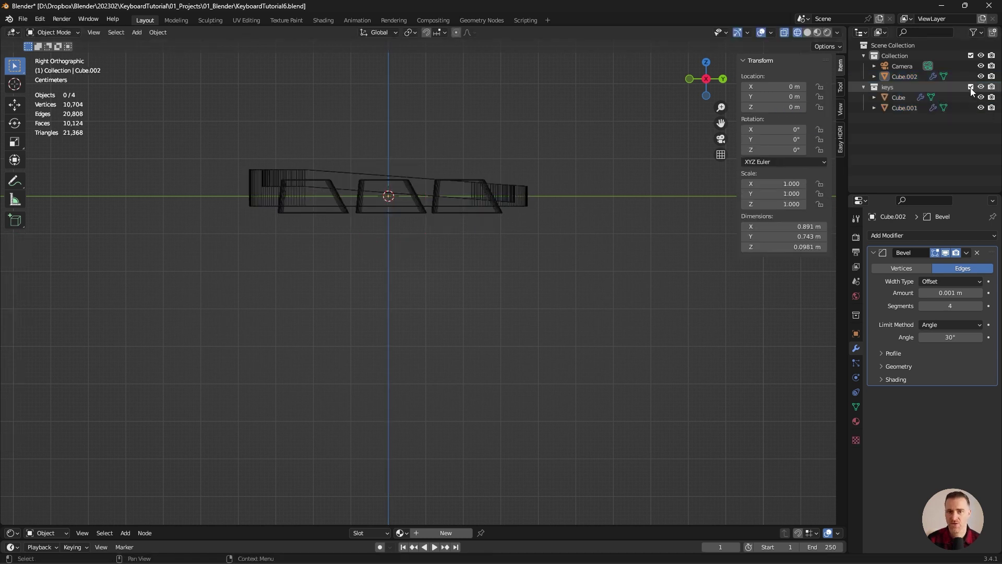
click(896, 100)
shift+click(888, 110)
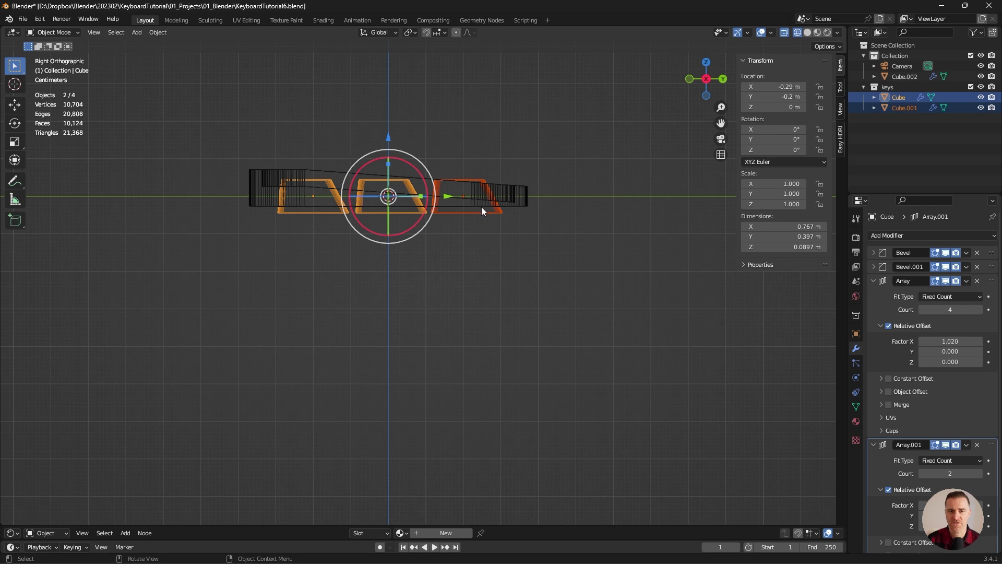
key(r)
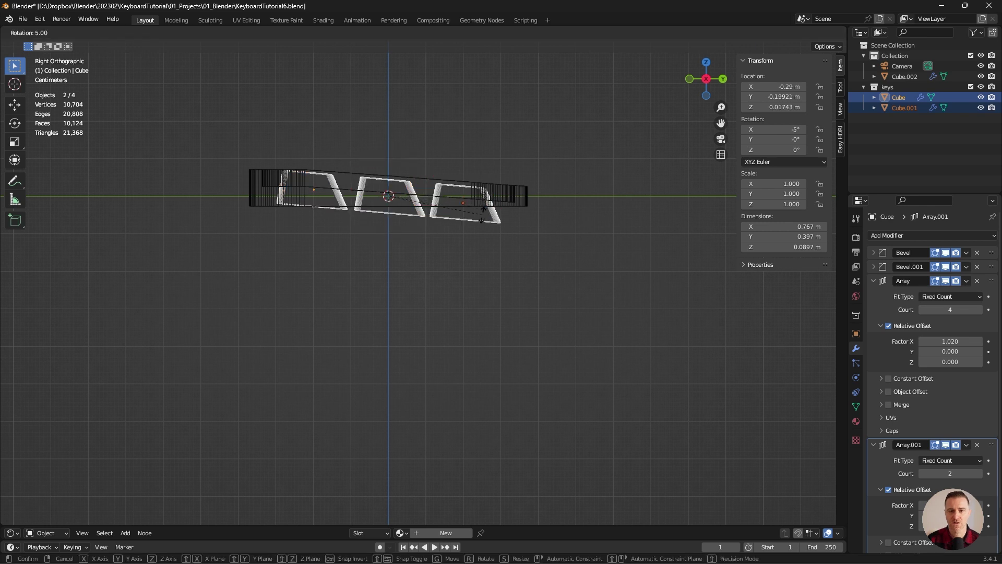
ctrl+click(482, 214)
drag(388, 136, 393, 113)
key(shift+z)
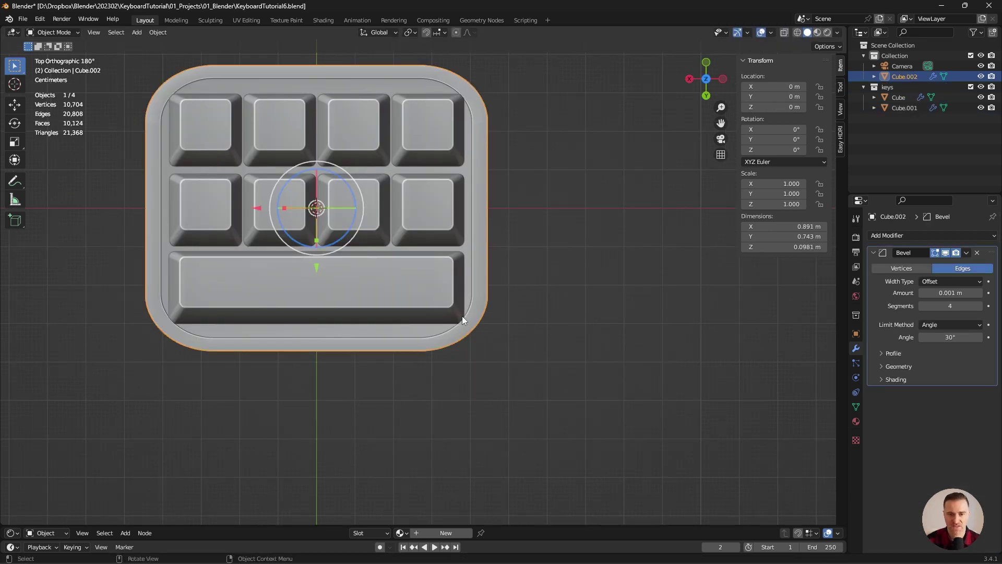
- In top view, scale the keyboard base up slightly and uniformly around the keys
key(s)
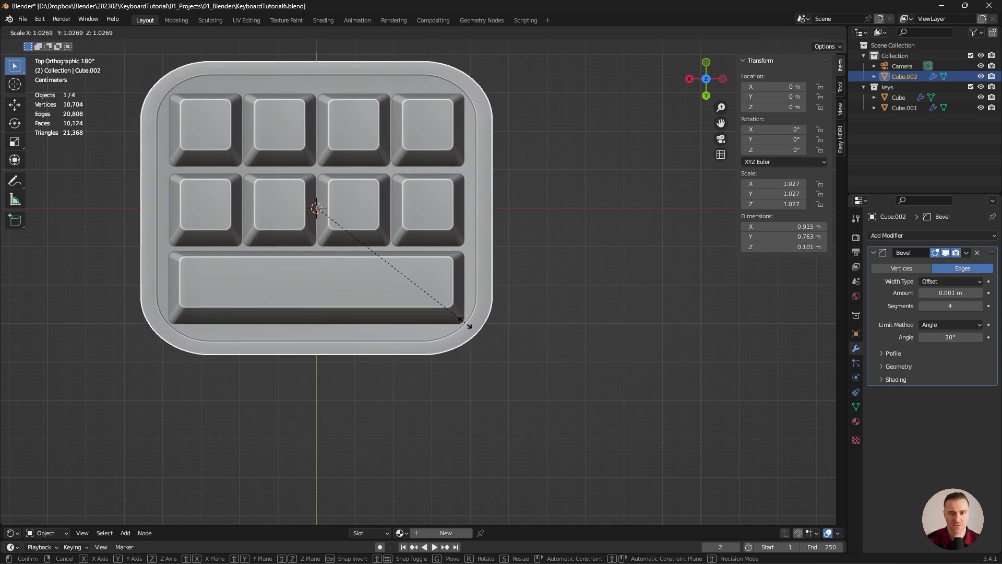
click(464, 323)
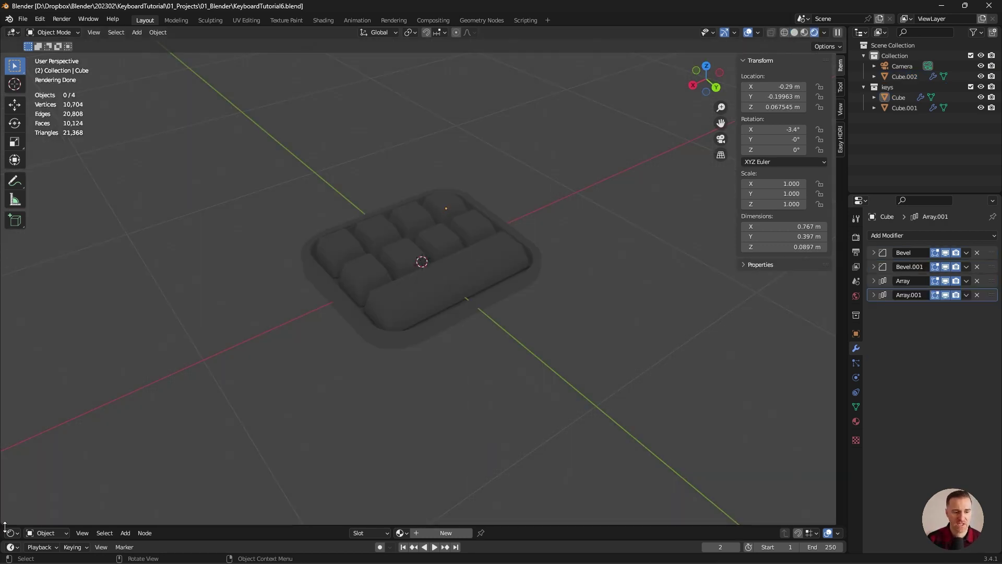
- In the enlarged World shader editor, add an Environment Texture with mapping and texture coordinate nodes, and connect its colour to the Background
drag(5, 527, 6, 318)
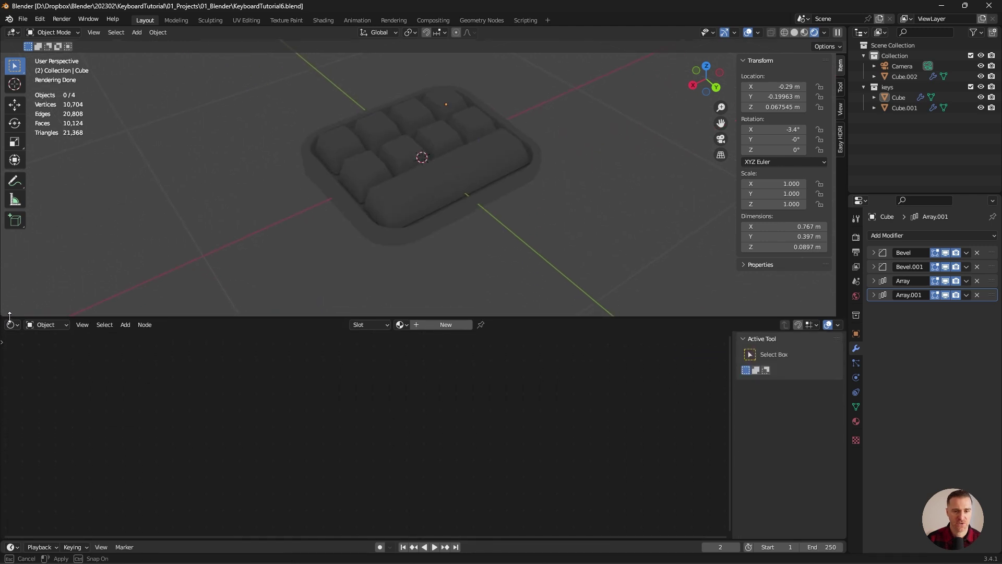
click(46, 325)
click(43, 344)
key(shift+a)
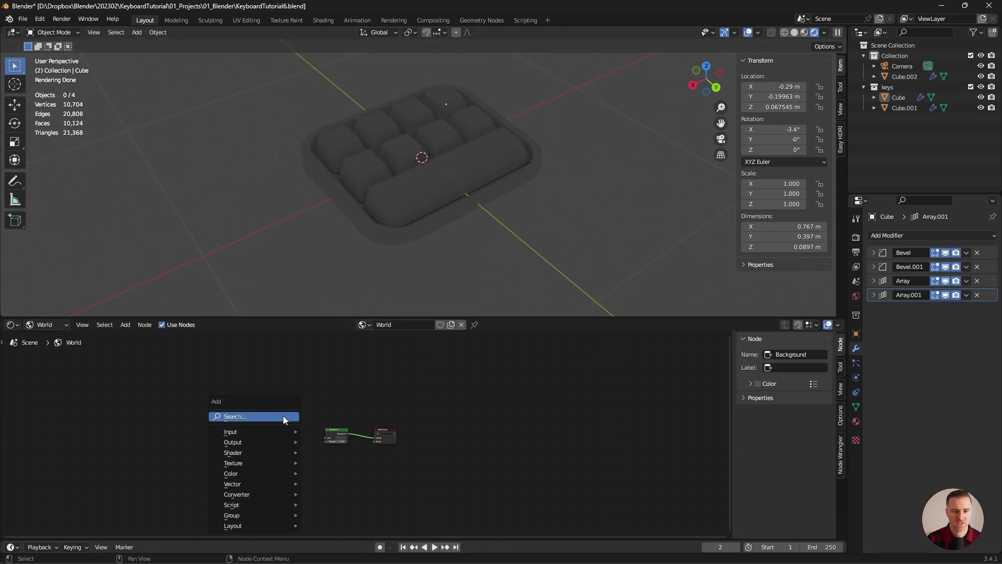
text(e)
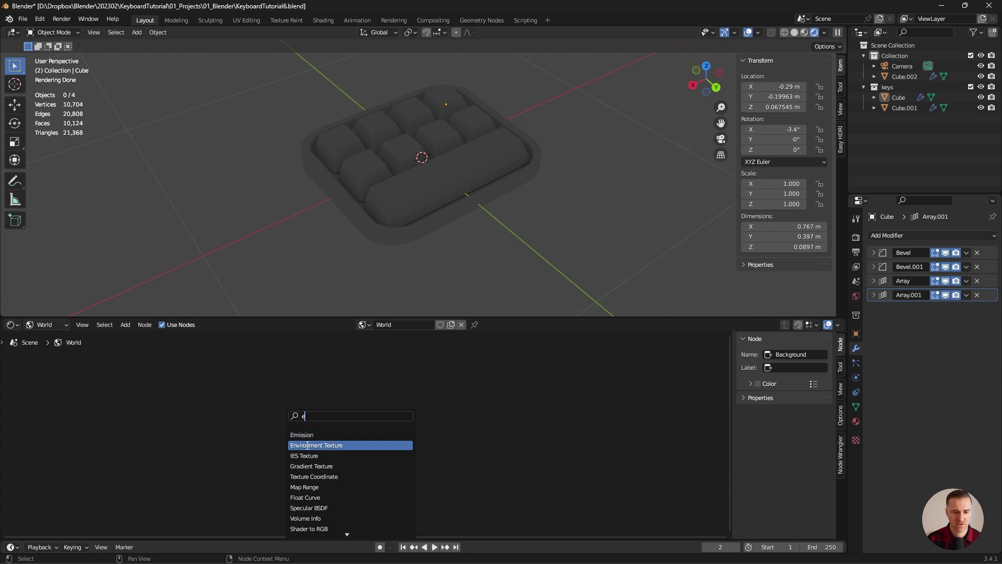
click(307, 446)
click(291, 449)
key(ctrl+t)
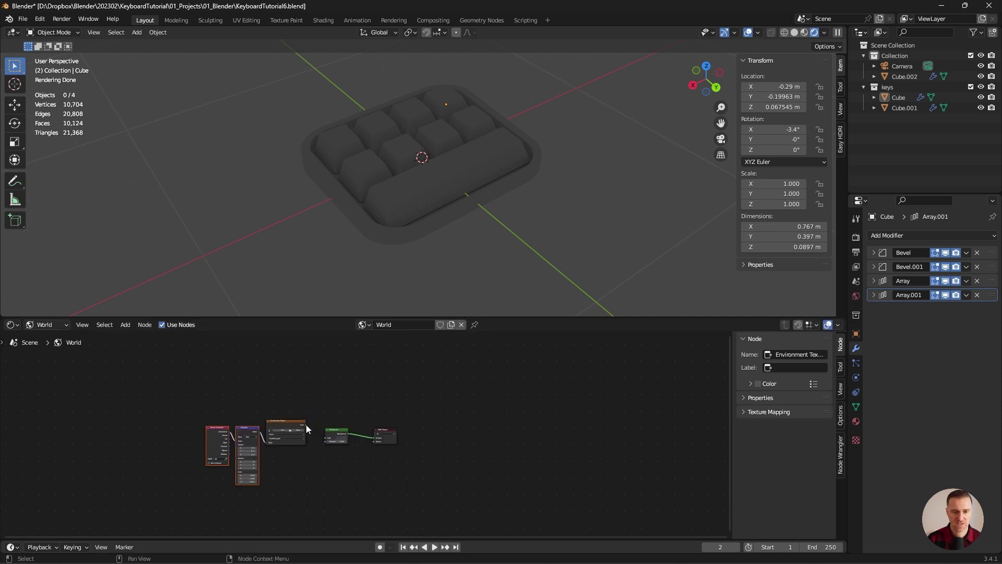
drag(306, 424, 324, 438)
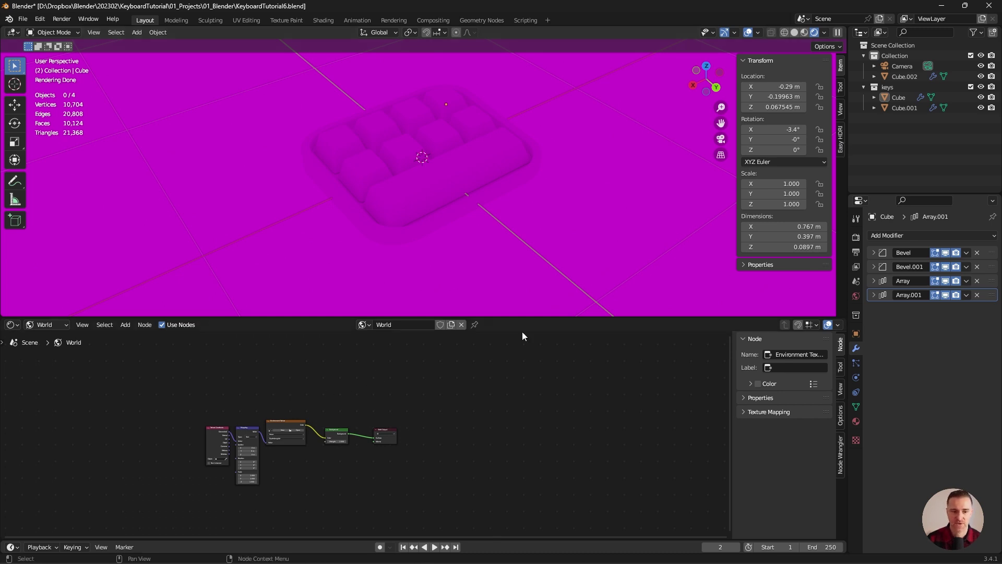
- Choose the studio HDR image ending in 06 in the Easy HDRI add-on and create its world nodes
click(843, 141)
click(775, 119)
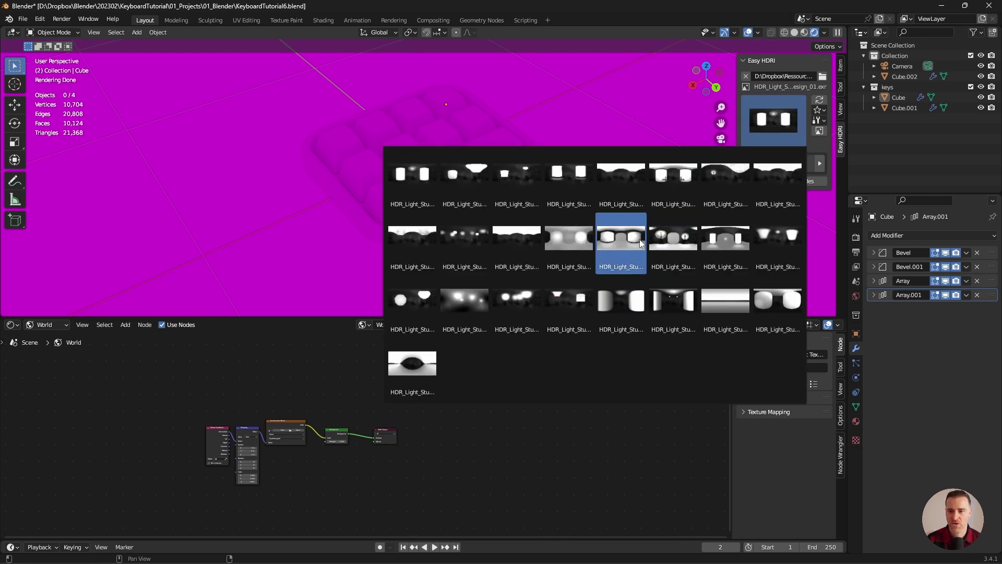
click(664, 183)
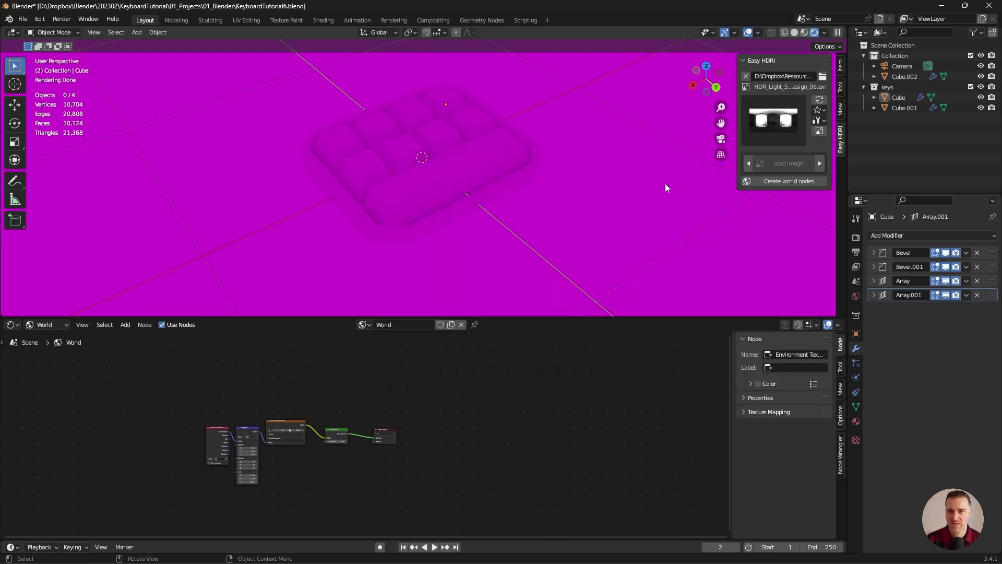
click(784, 181)
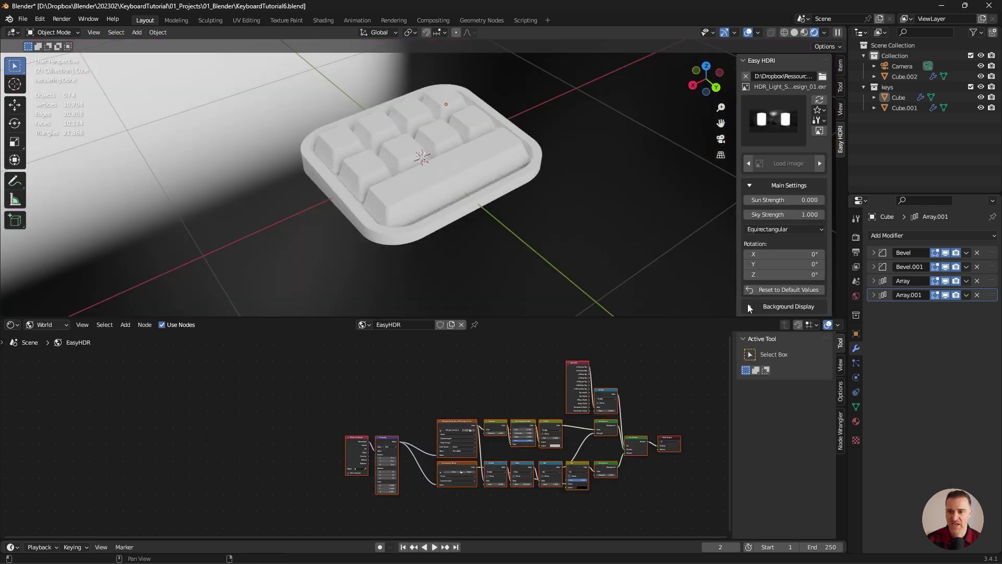
- Set the Easy HDRI background display to Solid and hide the floor grid and axis lines in the viewport
click(747, 303)
middle_drag(748, 302, 740, 255)
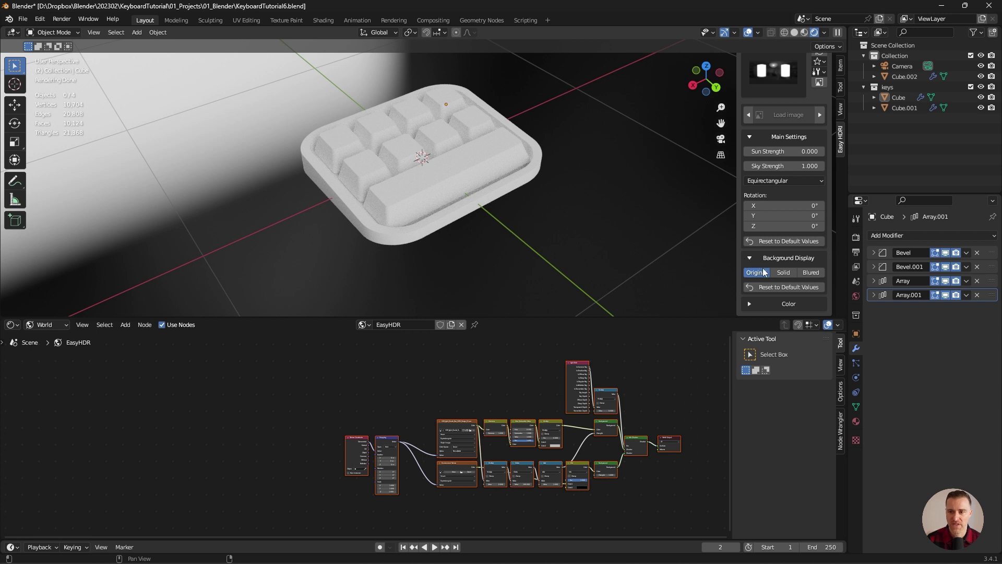
click(784, 272)
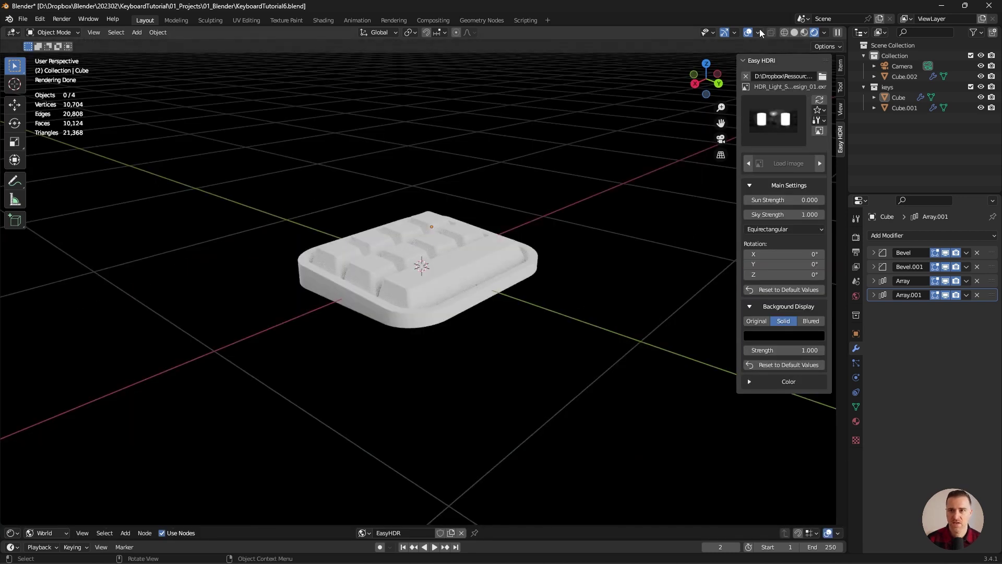
click(759, 32)
click(730, 83)
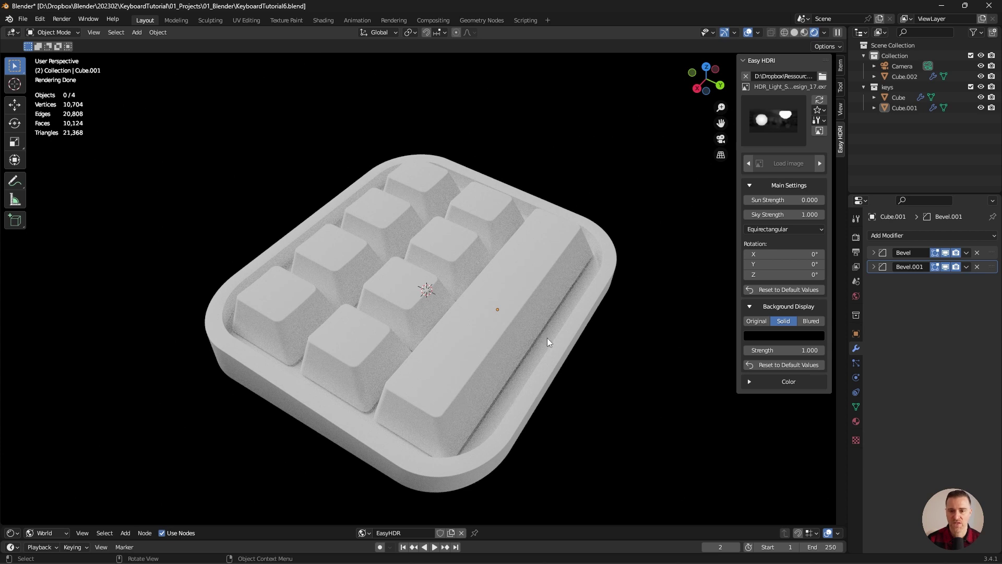
- Select the floor face of the base's recess and move it along Z
click(565, 342)
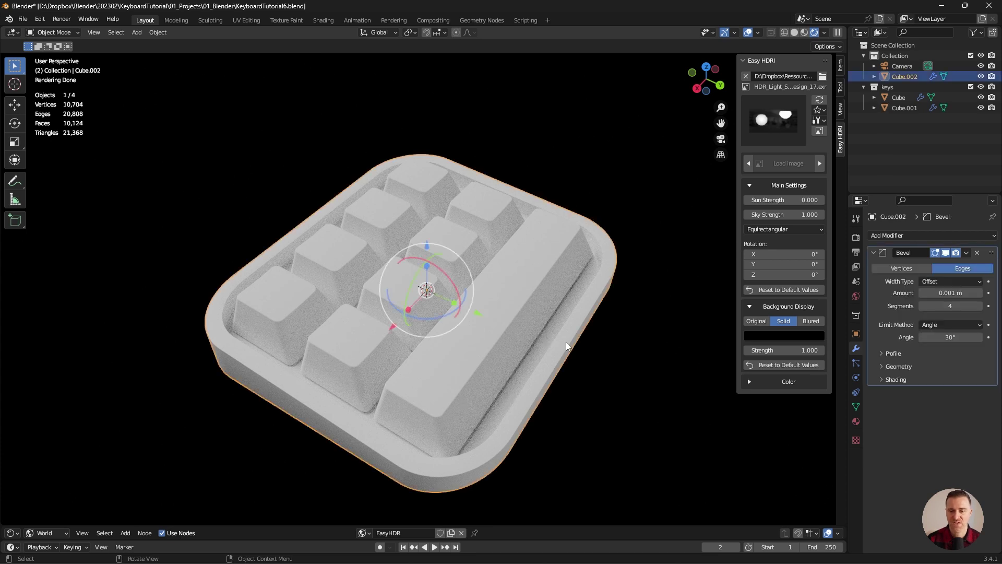
key(Tab)
key(3)
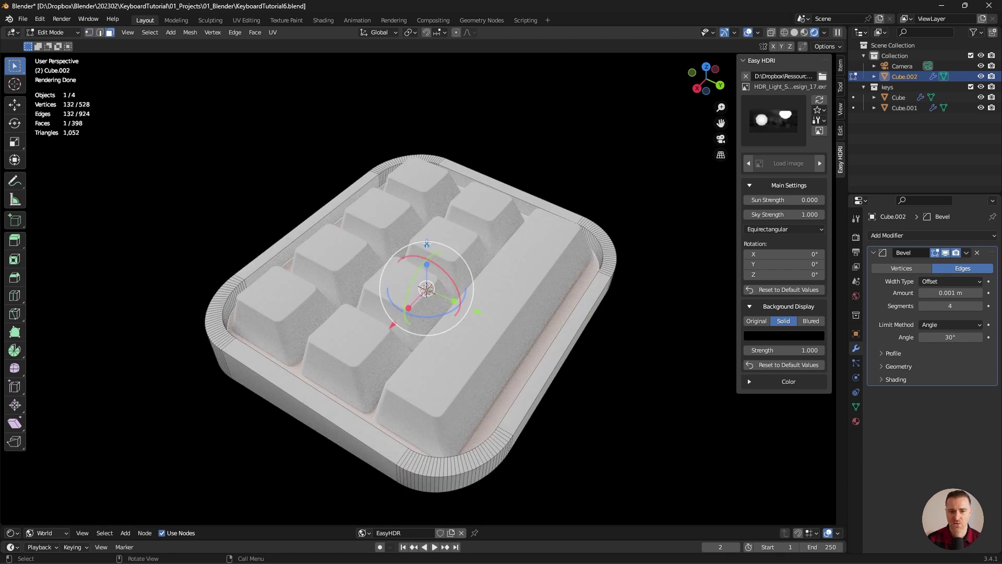
key(g)
key(z)
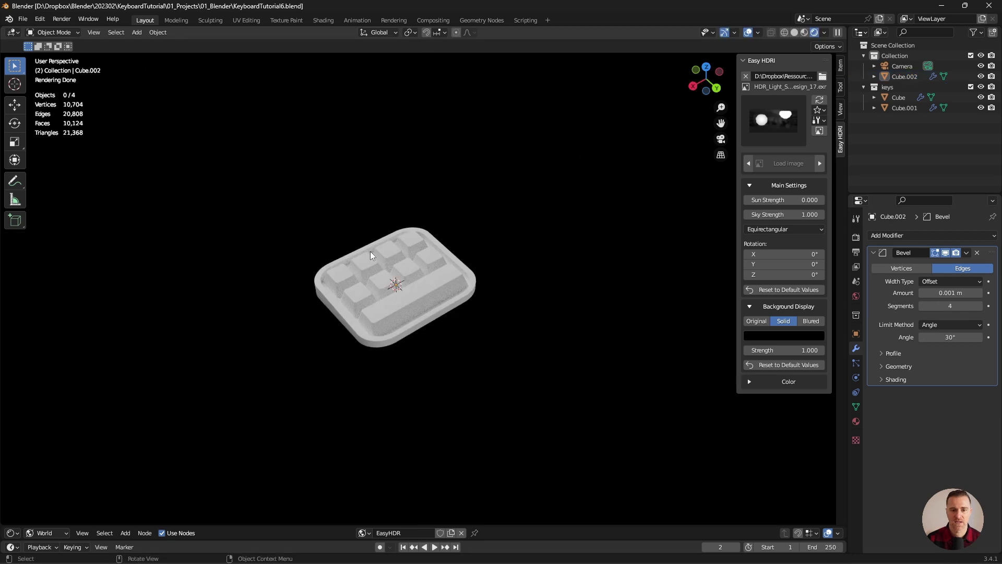
- Select the keyboard base, split off a Shader Editor beside the viewport, and create a new material for the base
click(353, 330)
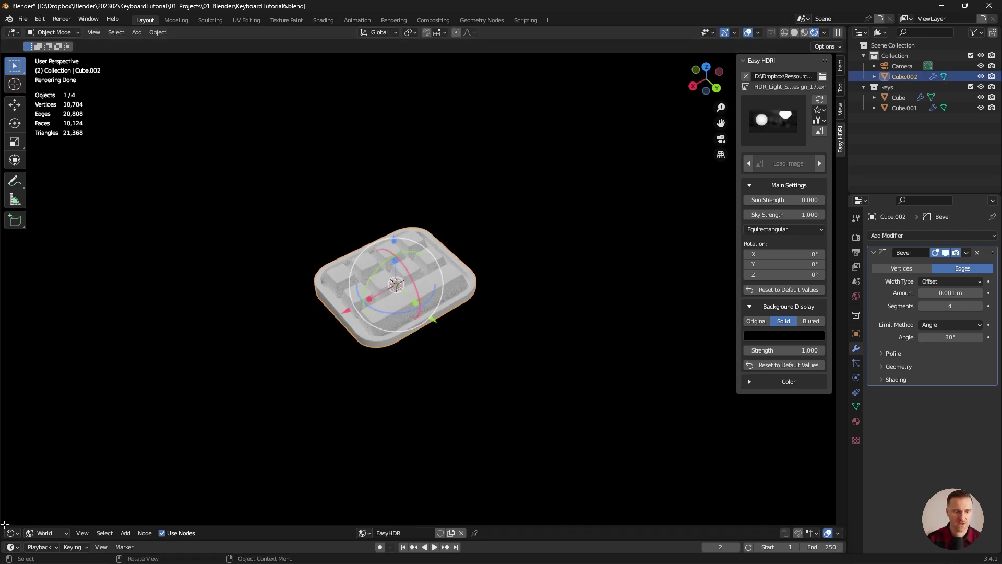
drag(5, 524, 427, 495)
key(shift+F3)
click(257, 36)
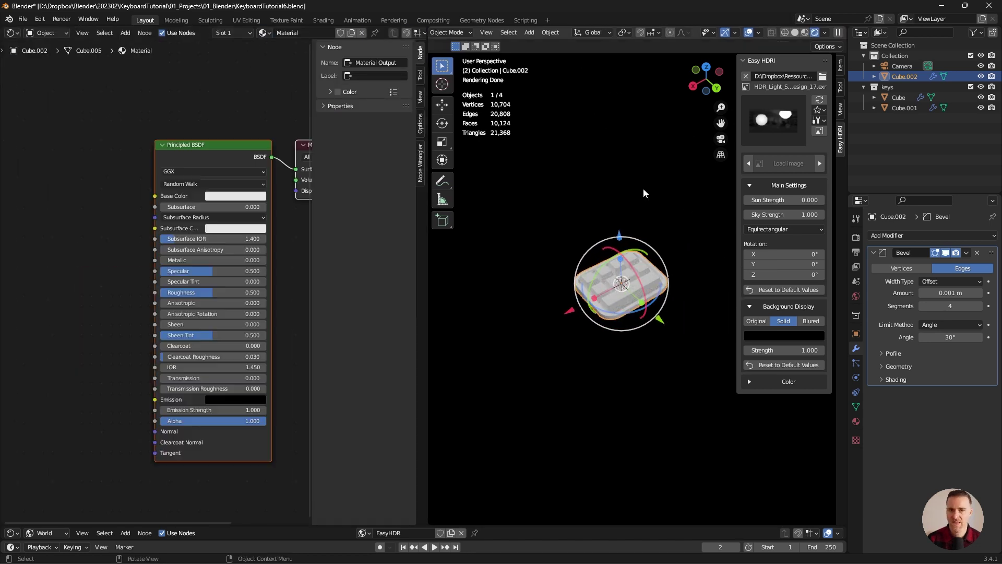
- With the scene camera locked to the view, orbit and zoom it to frame the whole keyboard diagonally from above
key(shift+a)
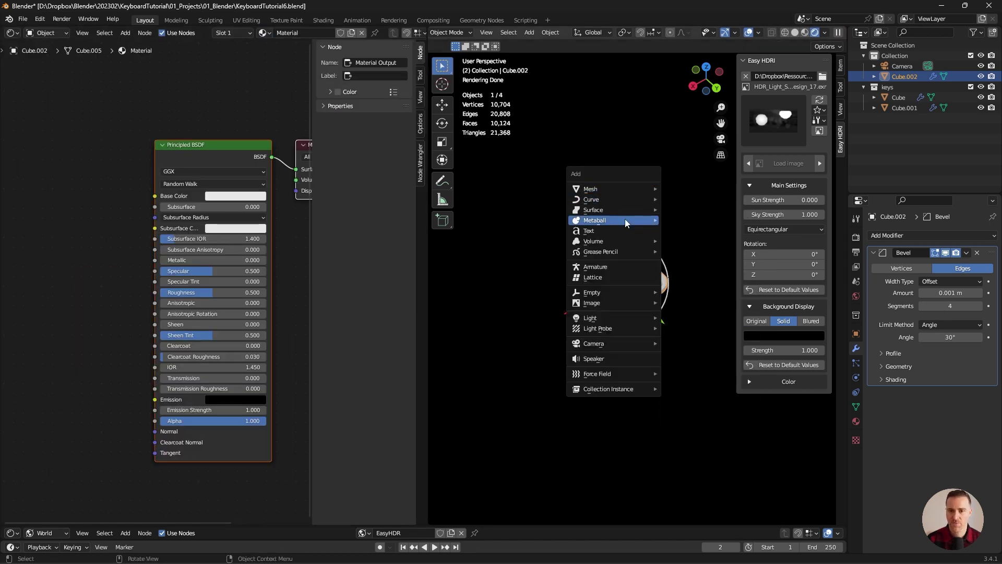
mouse_move(594, 344)
click(696, 345)
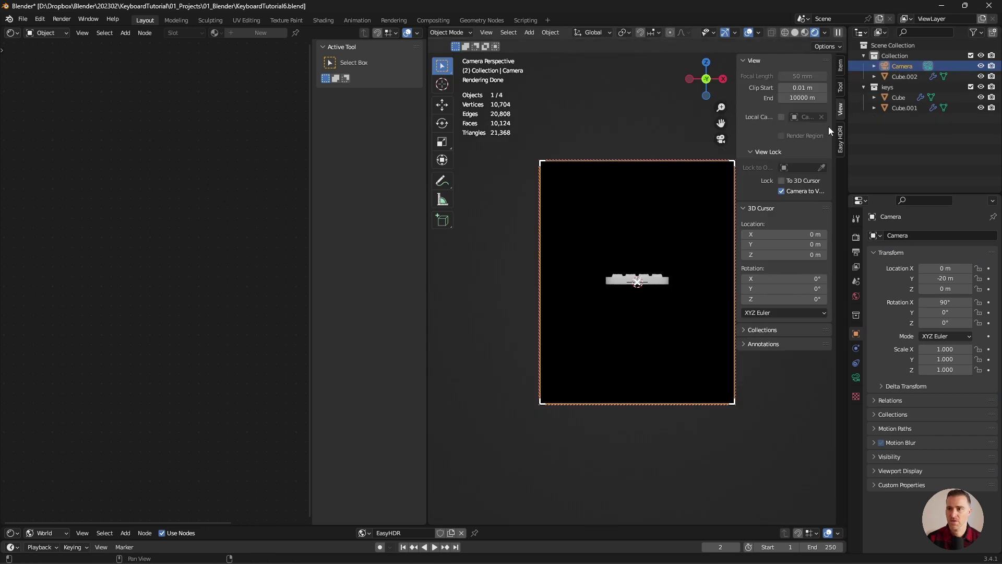
click(721, 139)
click(721, 139)
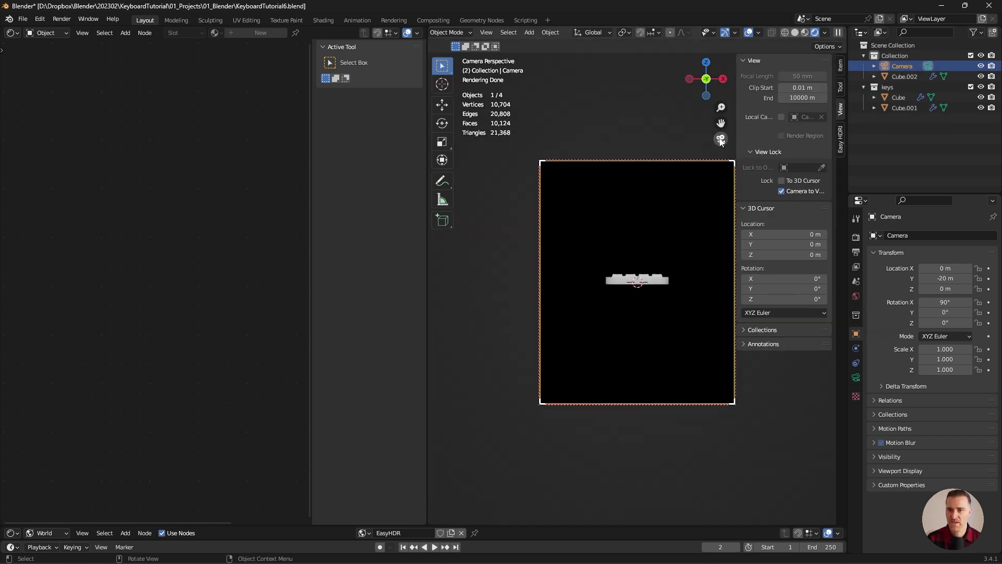
click(857, 377)
middle_drag(609, 271, 664, 272)
scroll(665, 276, up, 4)
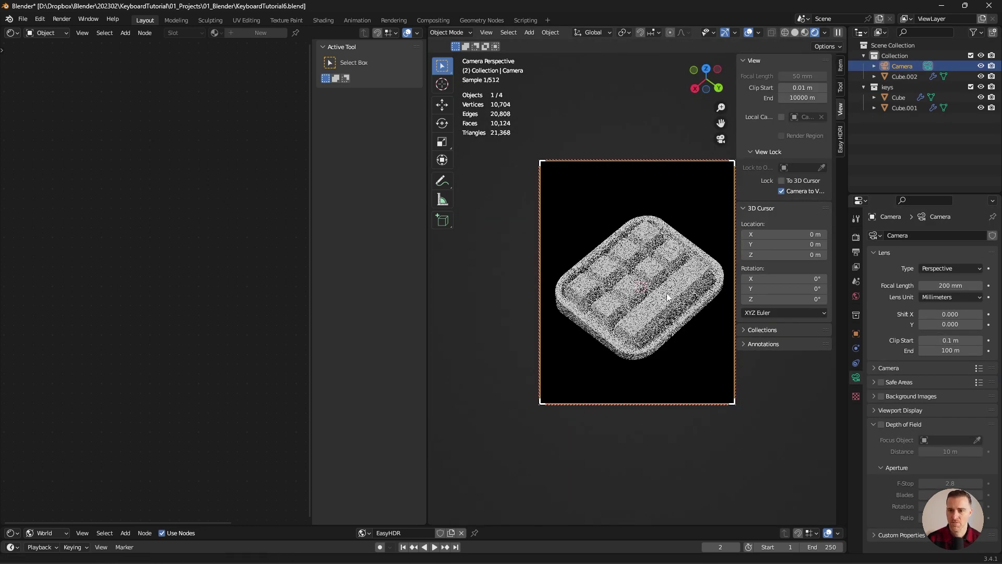
- Unlock the camera from the view, hide the viewport overlays and sidebar, and enlarge the camera frame
click(781, 191)
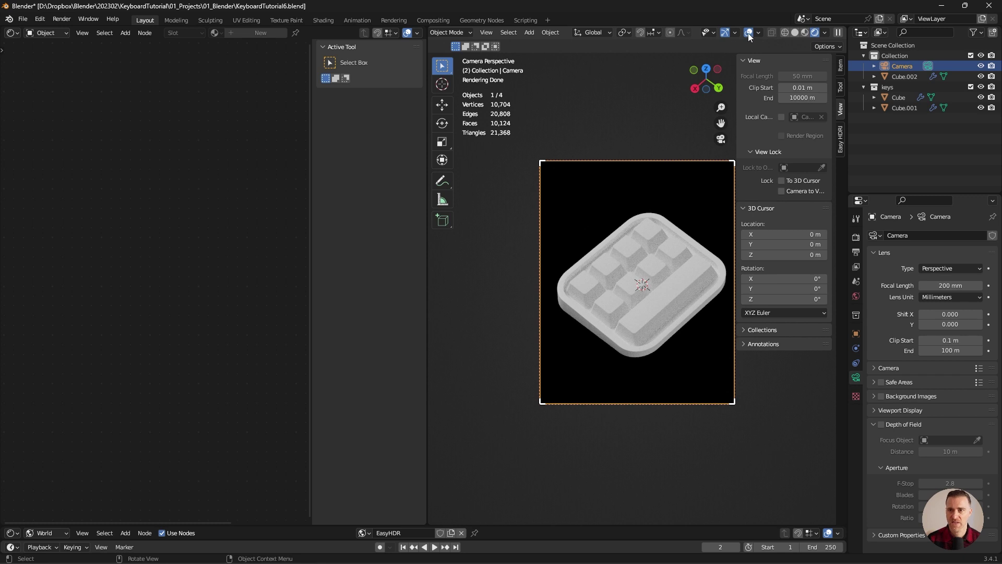
click(748, 33)
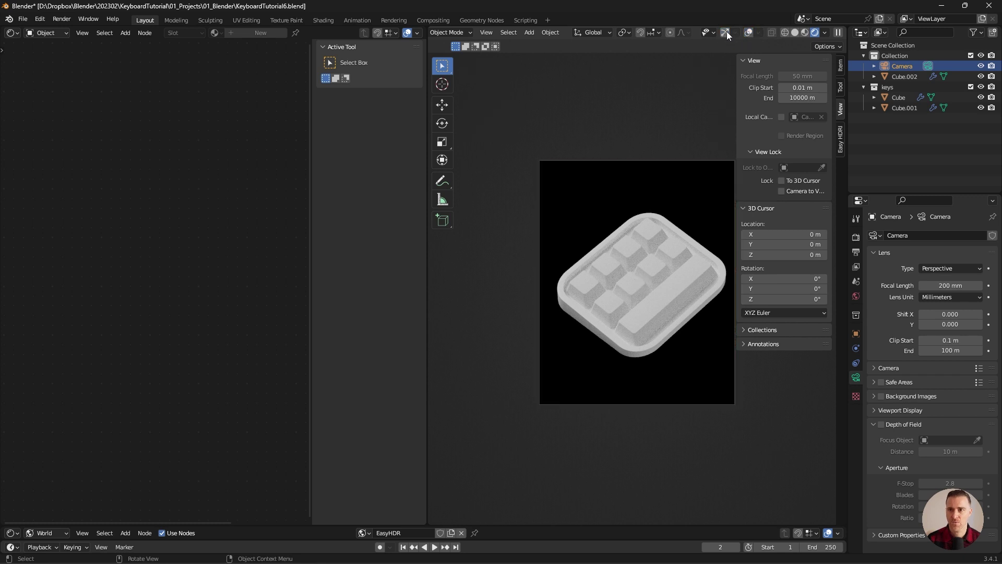
key(n)
scroll(675, 105, up, 5)
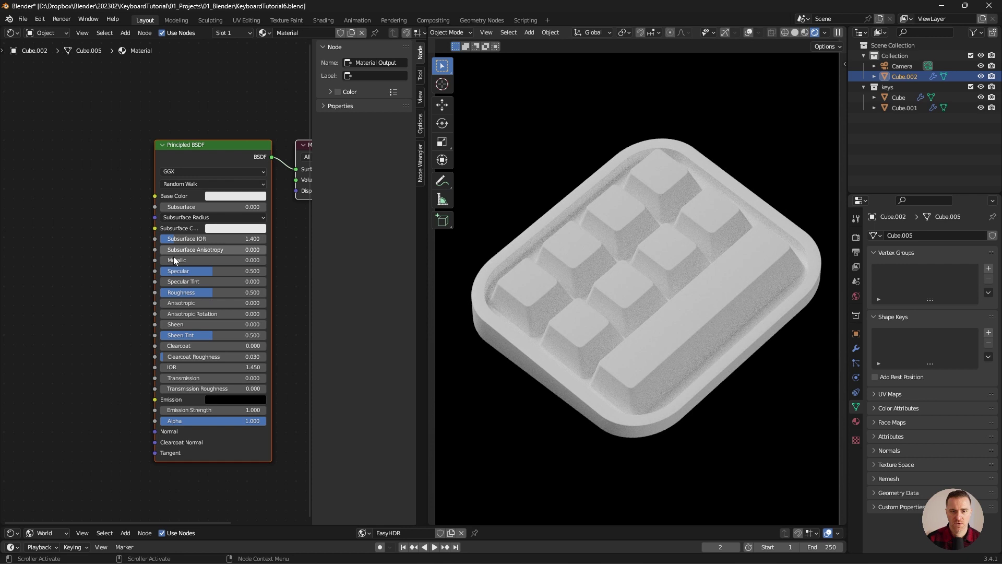
- Set the base material's Metallic to 1.000 and darken its Base Color to near black
drag(173, 259, 266, 260)
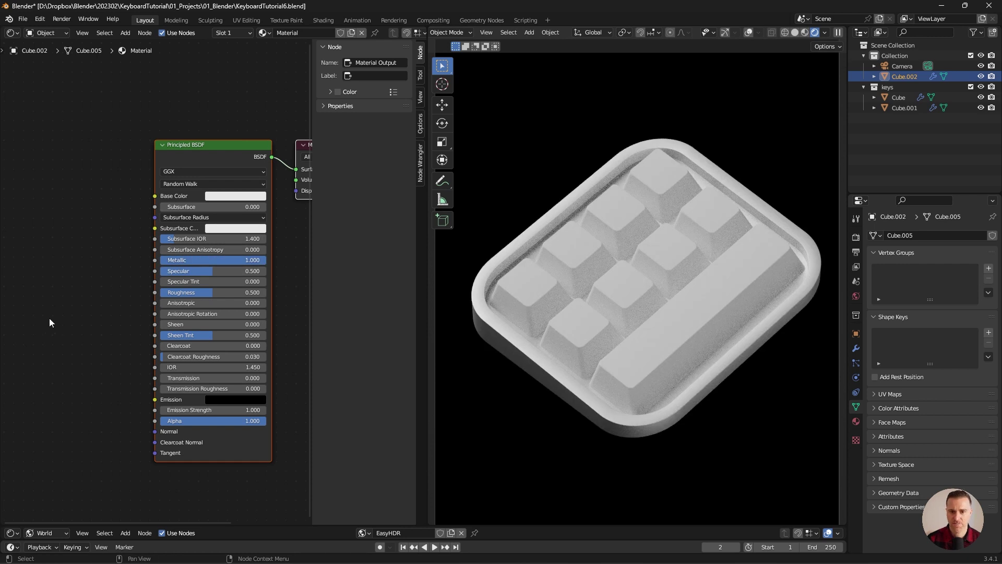
click(230, 195)
drag(288, 100, 293, 124)
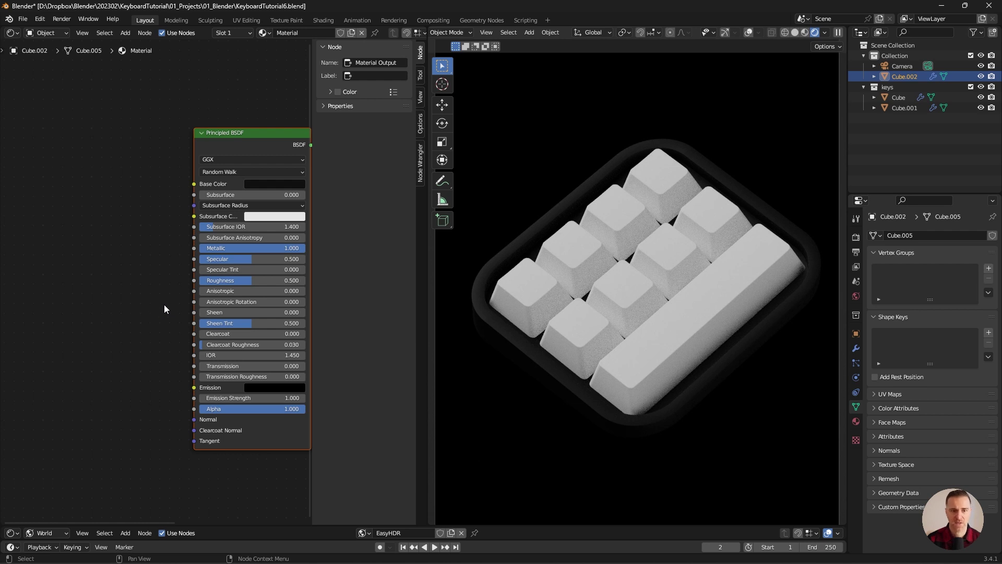
- Add a Bump node to the base material and connect it to the Principled BSDF's Normal input
key(shift+a)
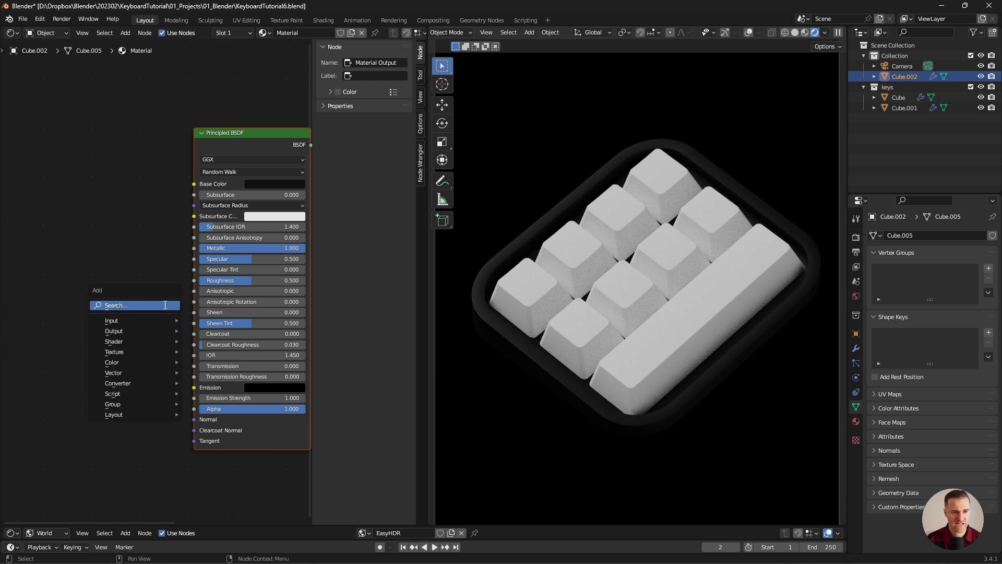
click(164, 304)
text(bump)
key(Return)
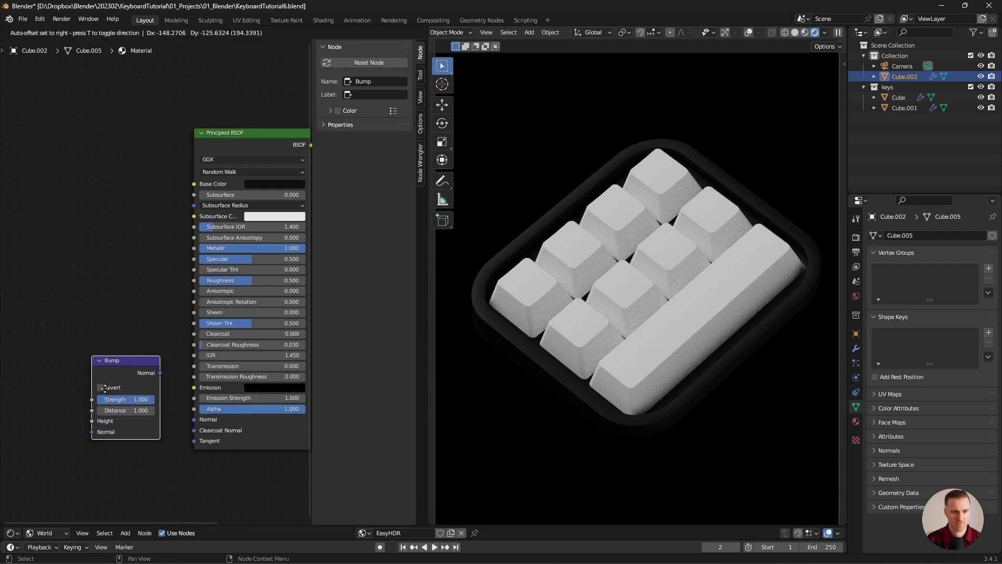
drag(159, 395, 193, 419)
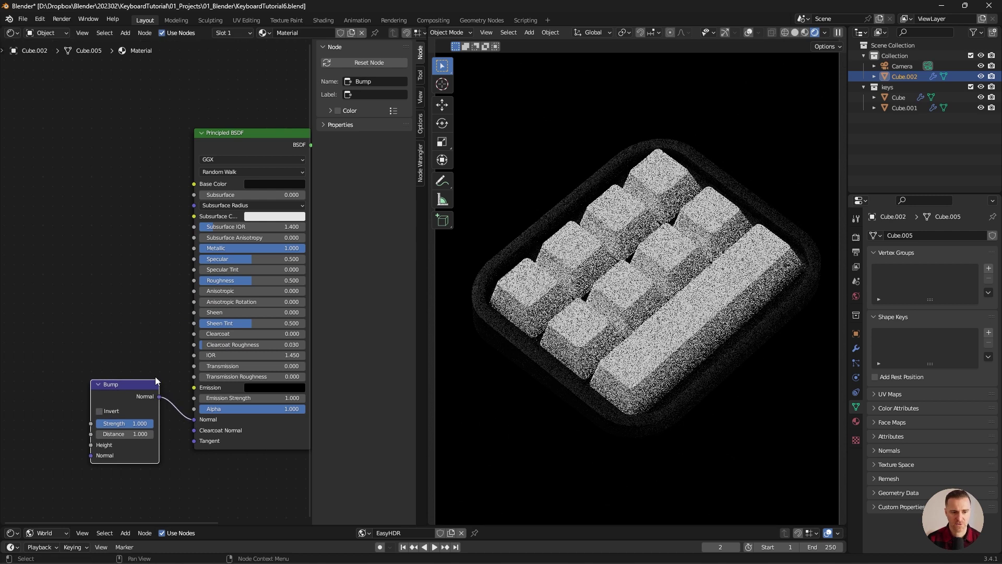
- Add a Noise Texture with Mapping and Object texture coordinates, and connect its Fac output to the Bump node's Height
middle_drag(110, 333, 179, 324)
key(shift+a)
click(179, 327)
text(noi)
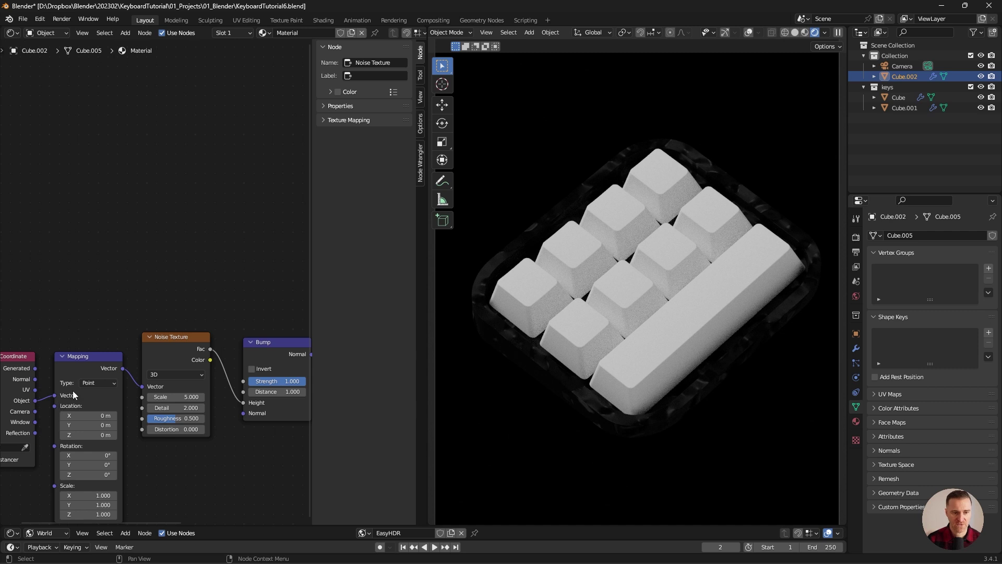
- Set the Noise Texture's scale to 900
drag(177, 397, 284, 396)
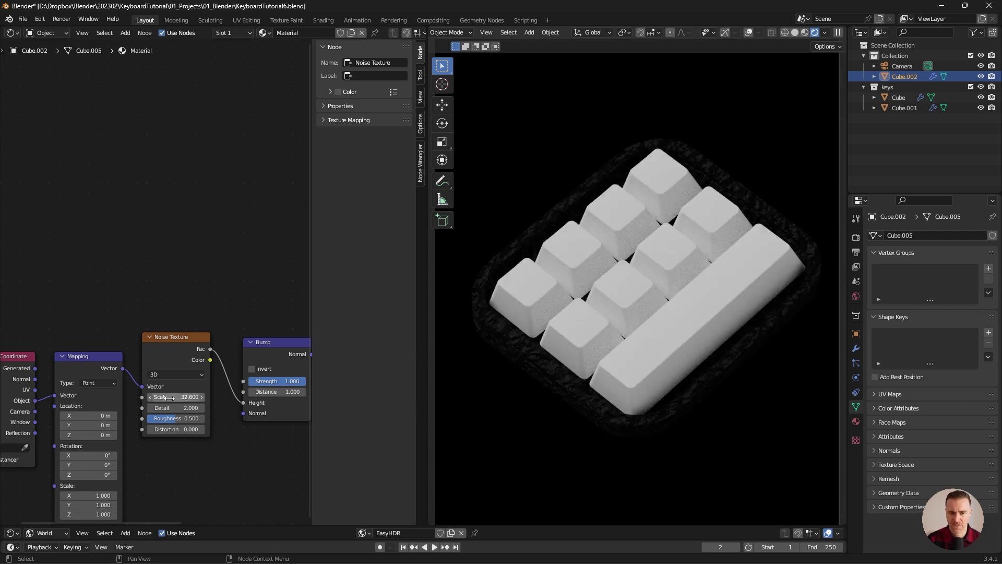
click(174, 397)
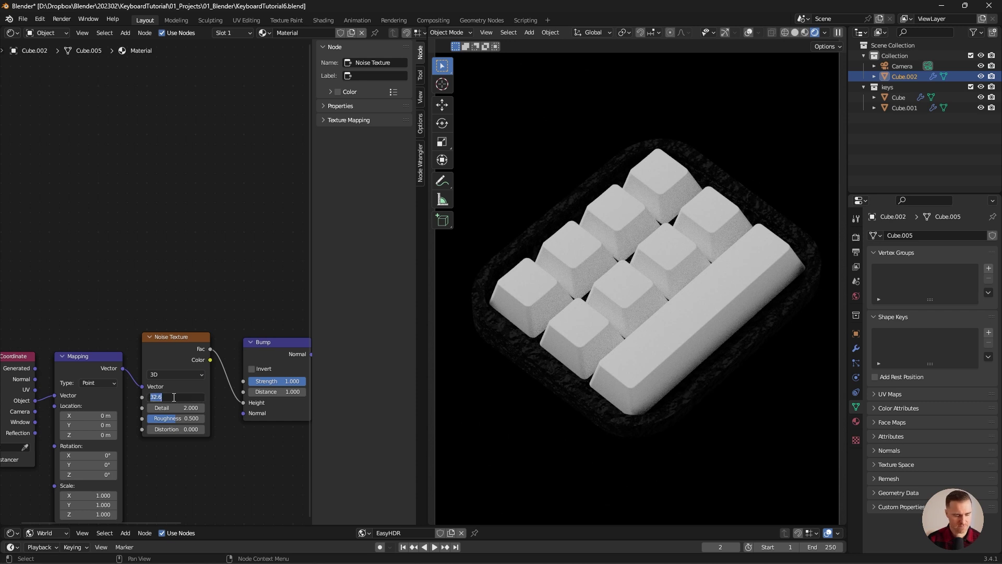
text(900)
key(Return)
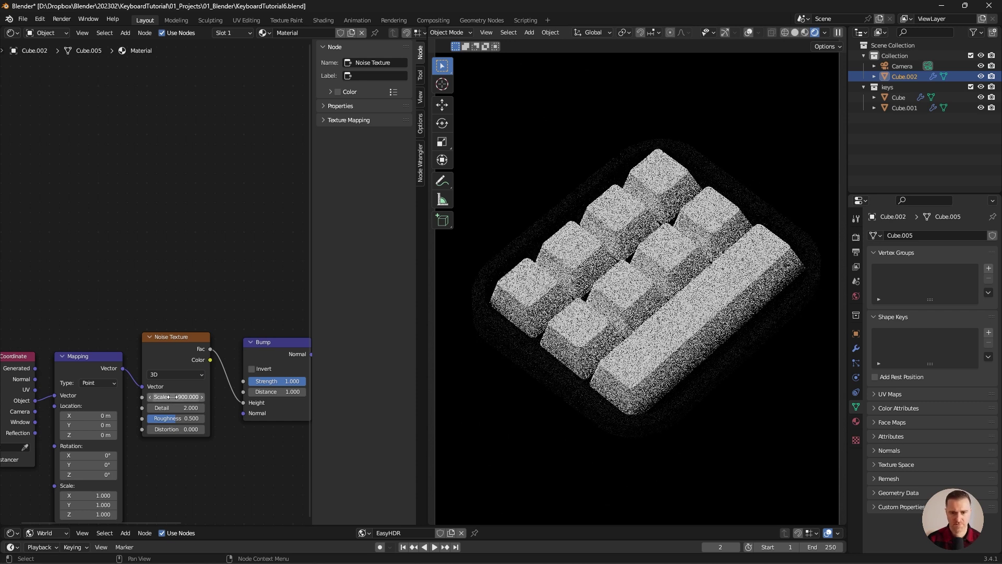
- Set the Bump node's Distance and Strength both to 0.1, checking the base's surface up close
click(280, 394)
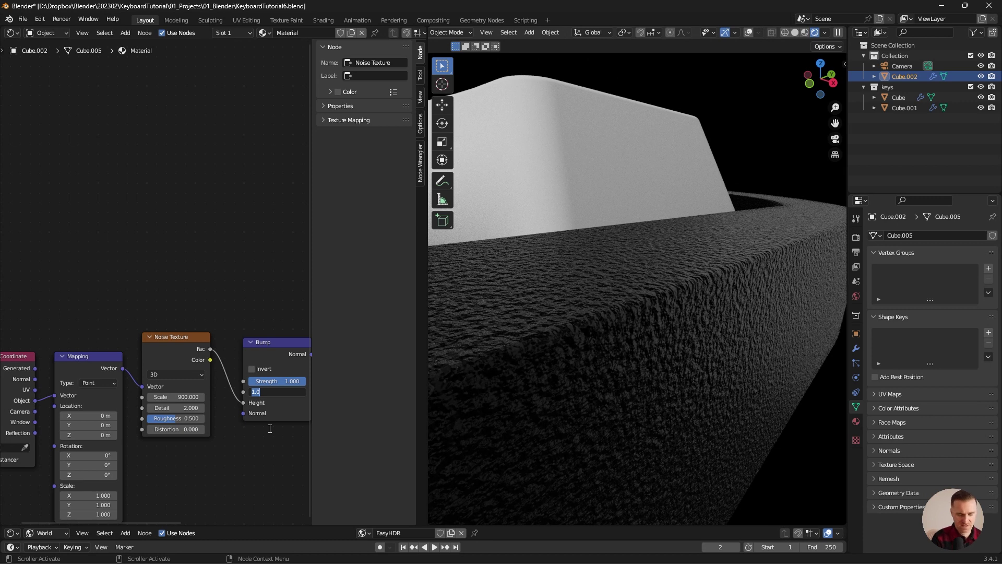
text(.1)
key(Return)
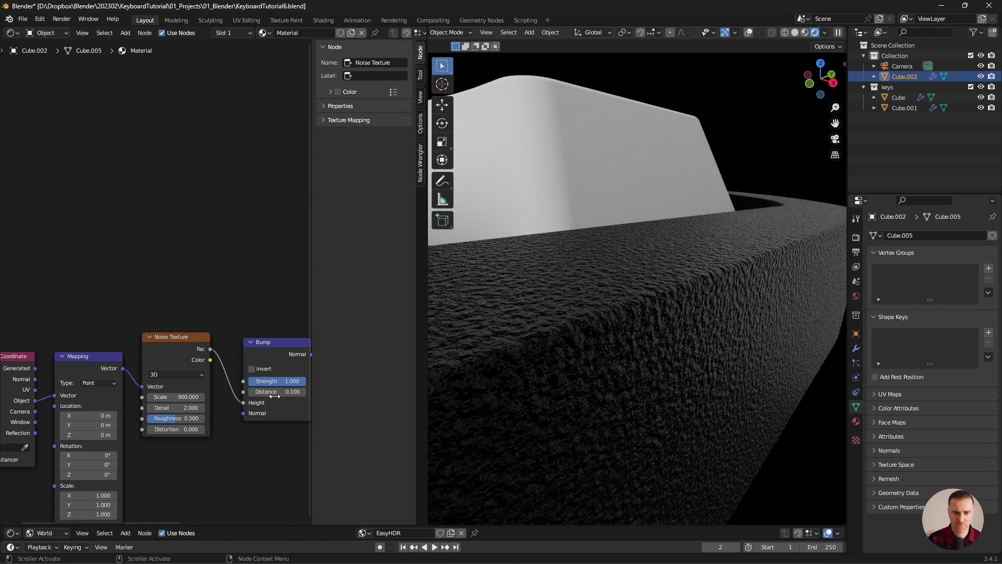
click(280, 380)
text(.5)
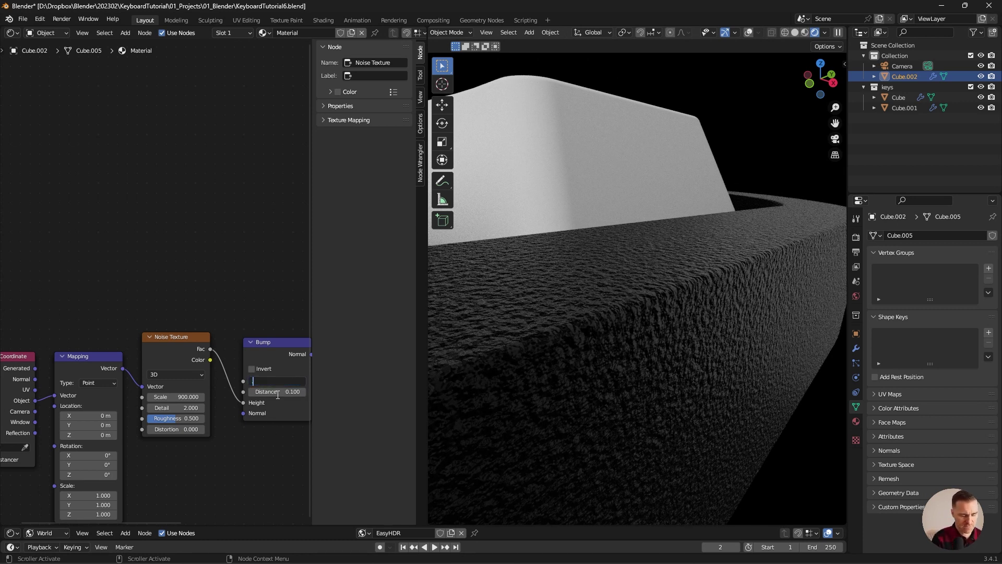
key(Return)
click(273, 382)
text(.1)
key(Return)
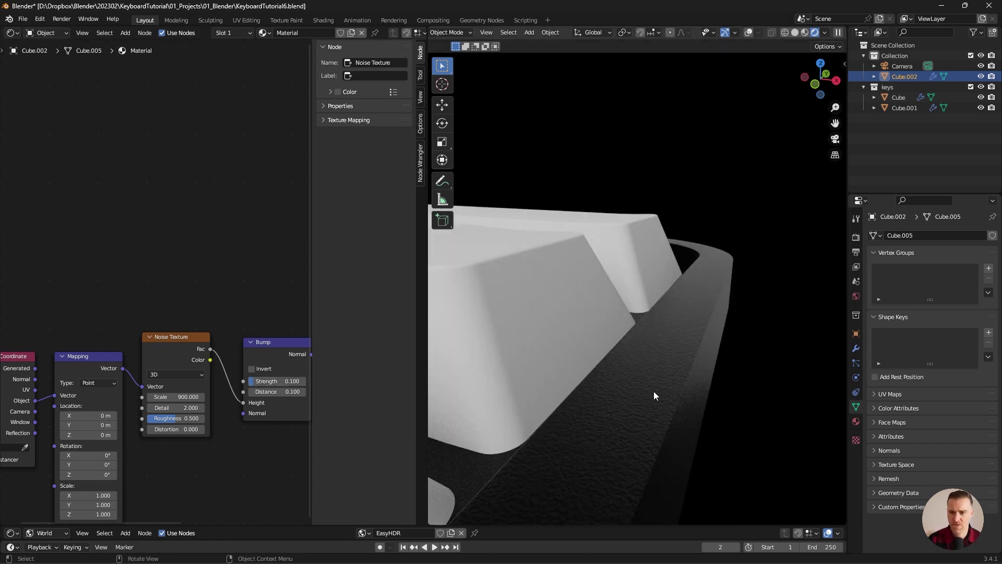
middle_drag(654, 391, 615, 356)
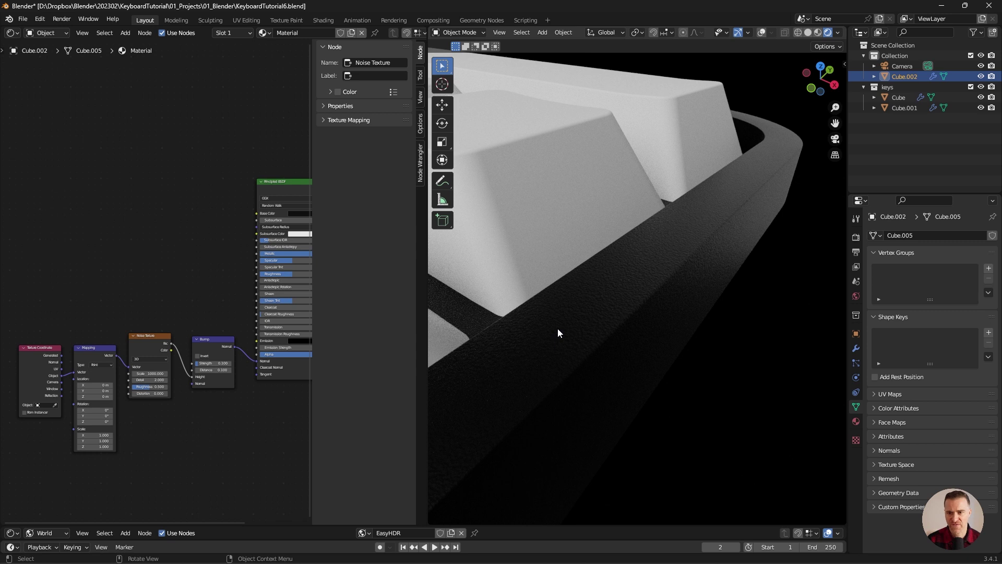
- Duplicate the Texture Coordinate, Mapping and Noise Texture nodes above the originals and connect the copied noise to the Principled BSDF's Roughness
drag(49, 299, 154, 392)
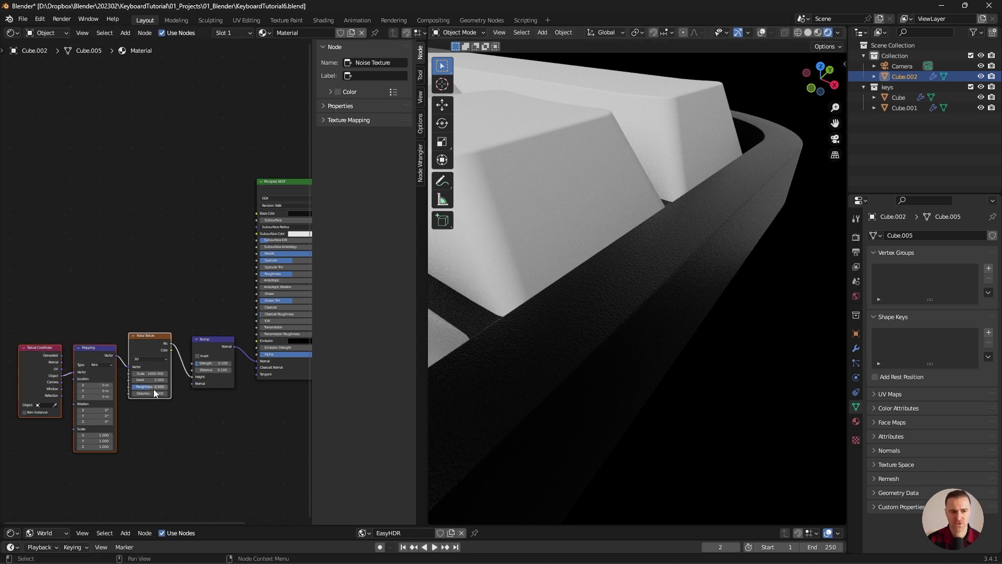
key(shift+d)
click(154, 221)
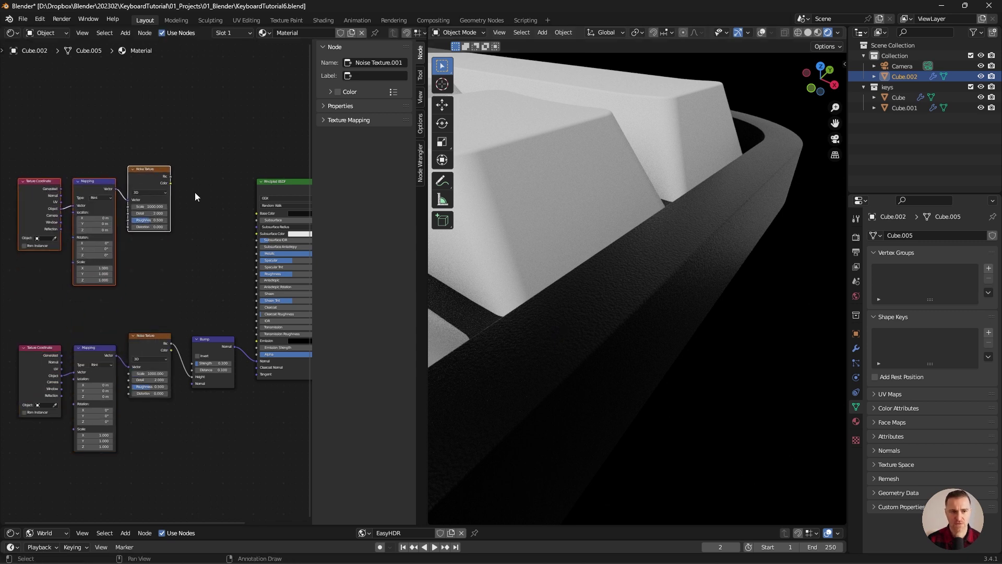
drag(171, 177, 257, 274)
- Insert a ColorRamp node between the duplicated Noise Texture and the Roughness input
key(shift+a)
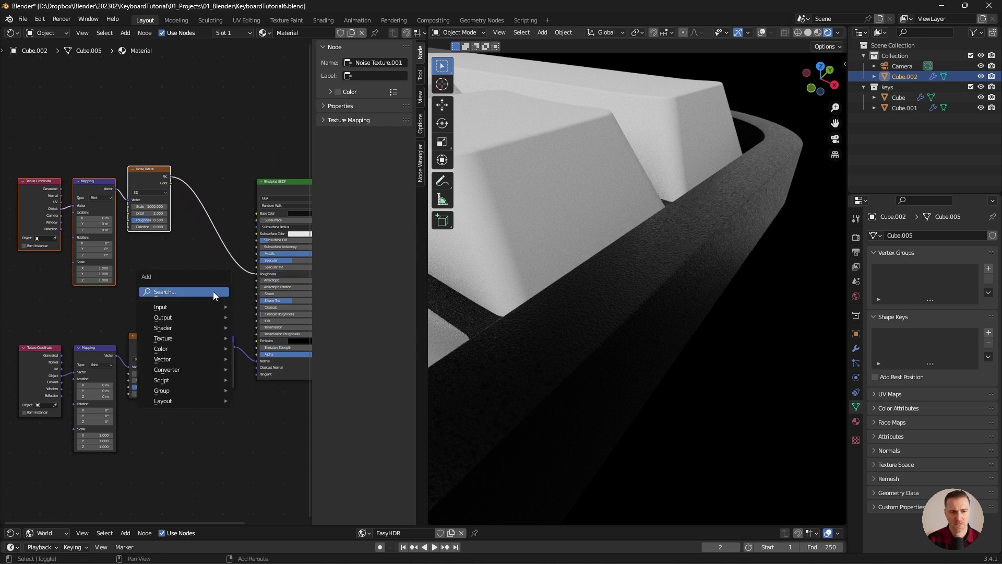
click(213, 292)
text(colo)
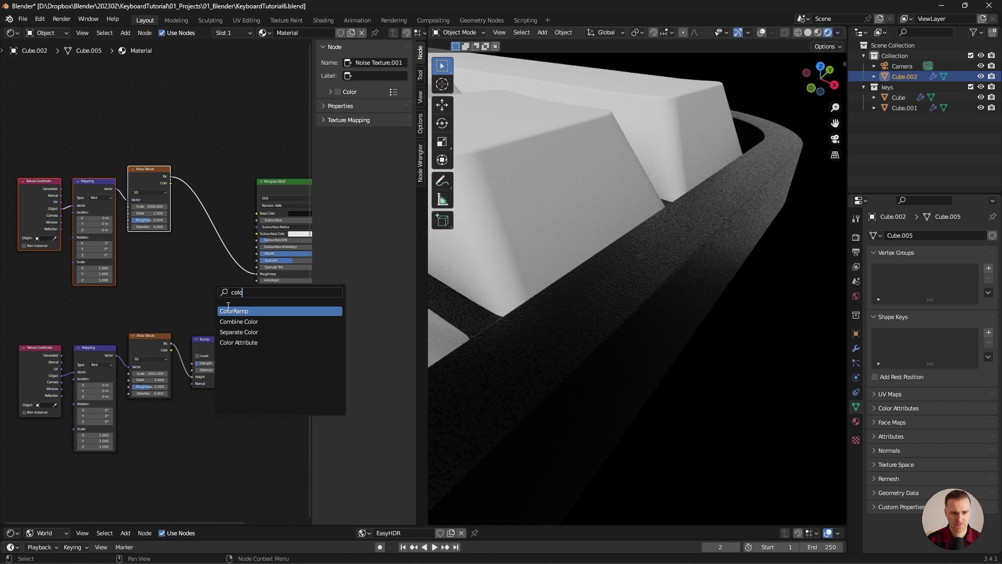
click(227, 309)
click(183, 241)
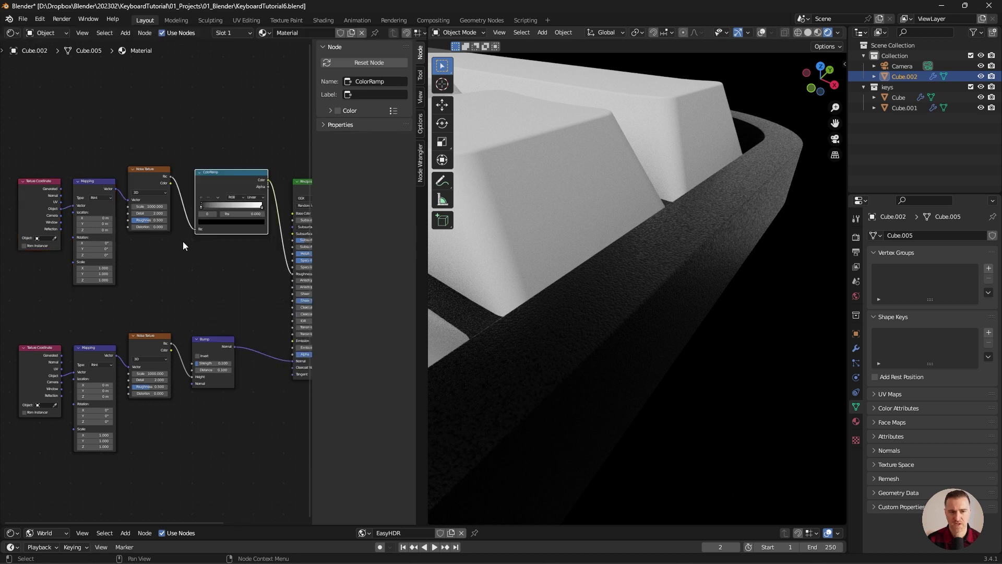
- Preview the ColorRamp's output on the base and set the roughness Noise Texture's scale to about 11
double_click(152, 207)
text(1)
key(Return)
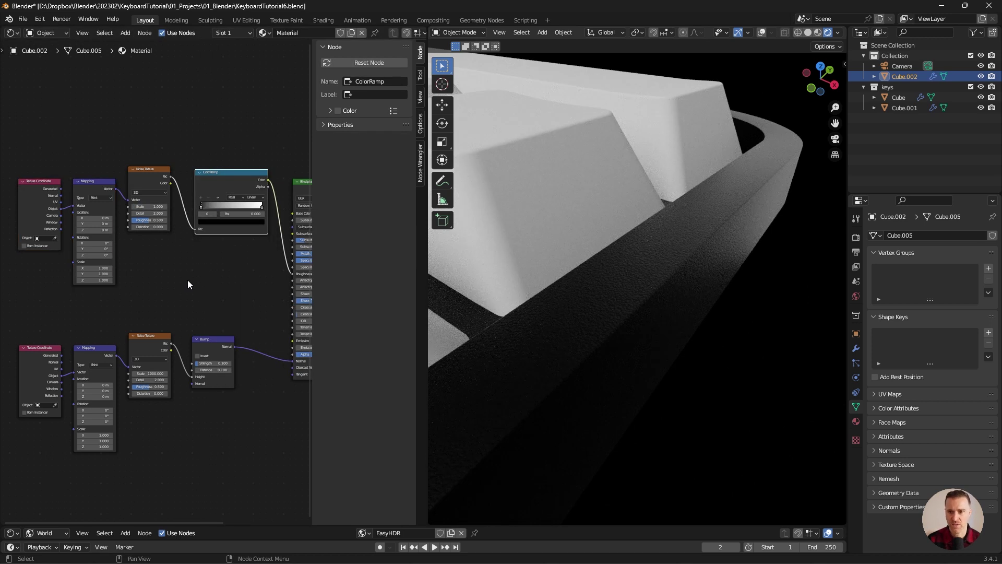
ctrl+shift+click(212, 171)
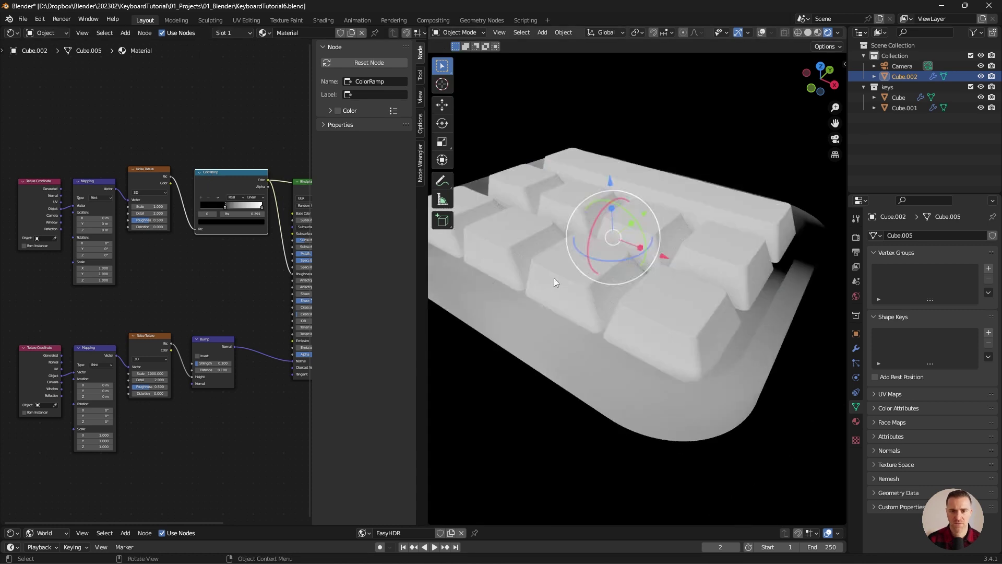
drag(152, 206, 187, 207)
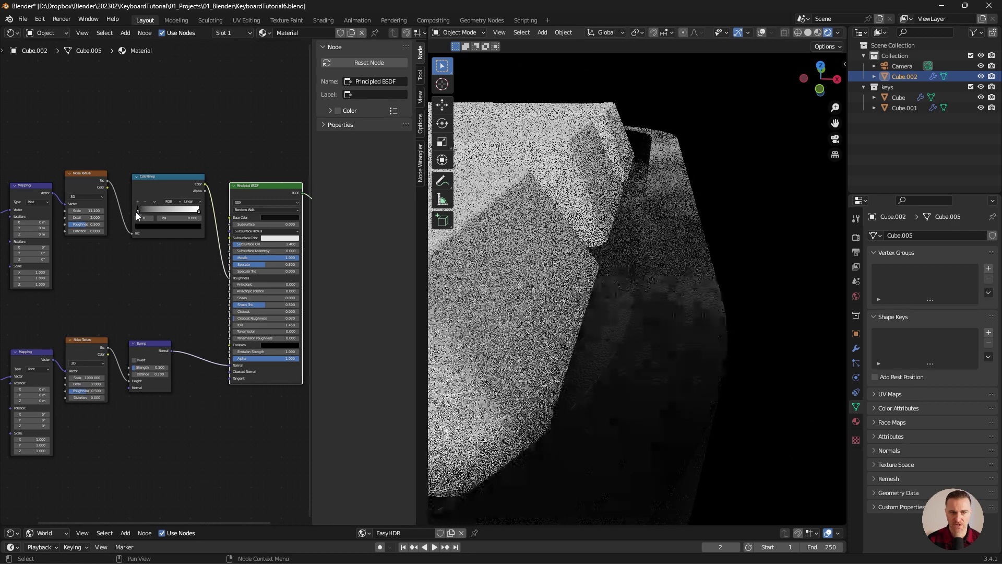
- Lighten the ColorRamp's black stop to grey and darken its white stop to a light grey
click(149, 226)
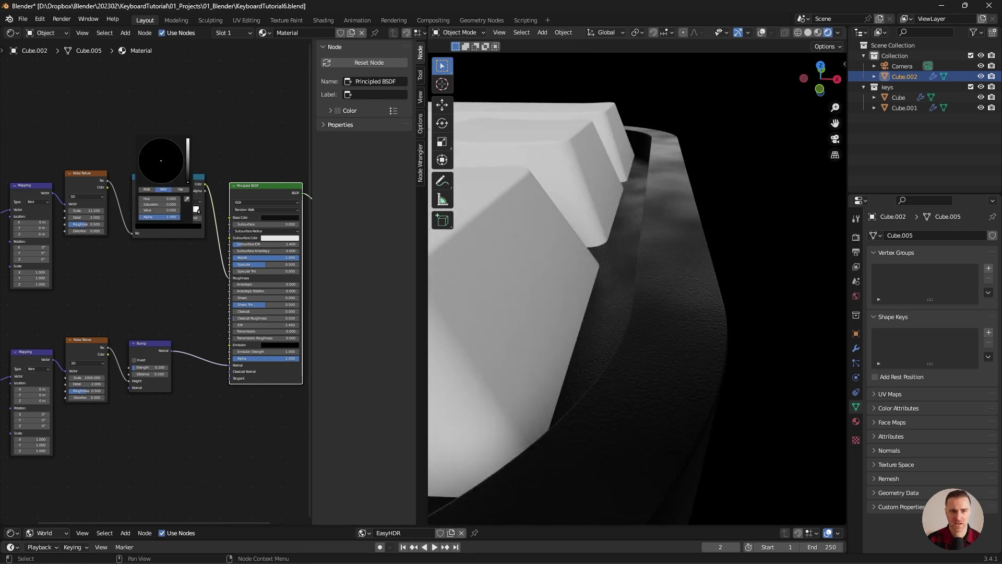
drag(188, 182, 188, 150)
click(228, 157)
click(197, 212)
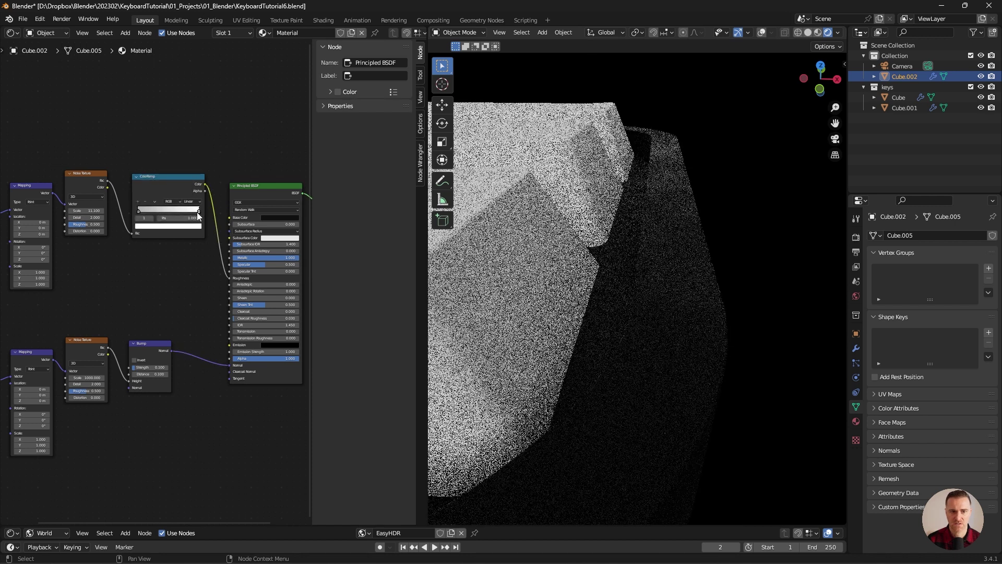
click(185, 227)
drag(188, 149, 188, 159)
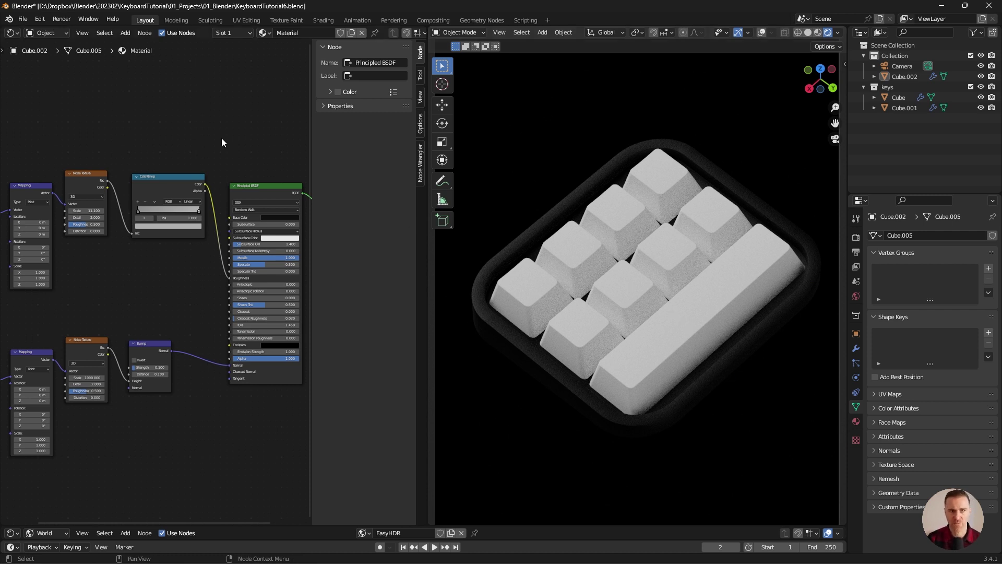
- Switch the Shader Editor area to a 3D Viewport and add an area light to the scene
key(shift+F5)
key(shift+a)
mouse_move(188, 429)
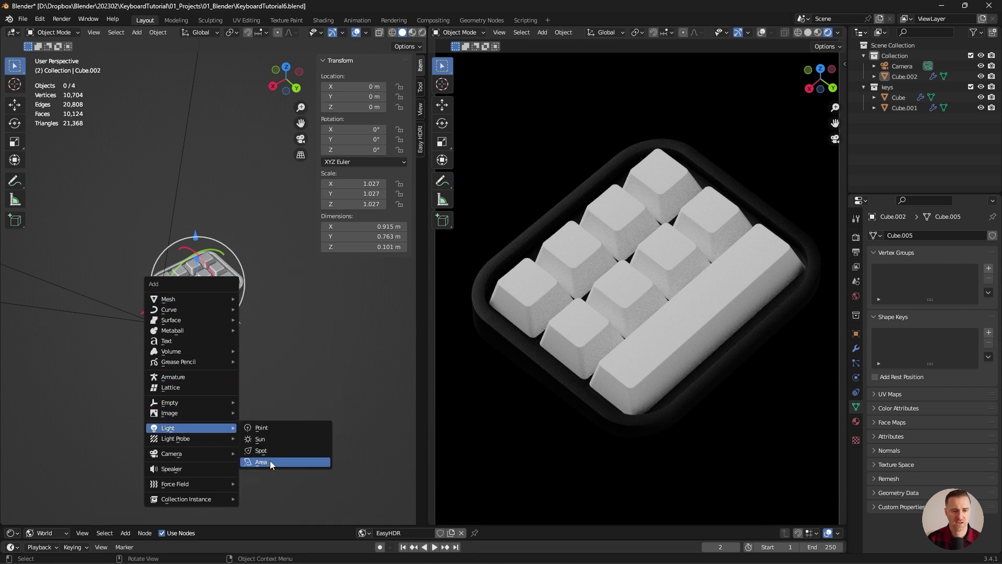
click(270, 460)
- Rotate the area light 180° about X and move it -2 m along Z, below the keyboard
text(rx180)
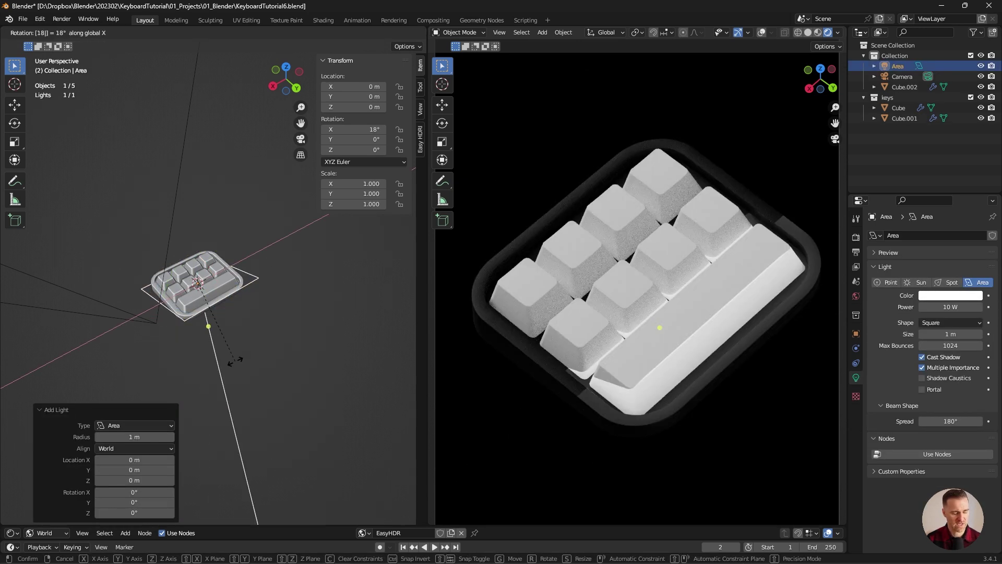
key(Return)
text(g)
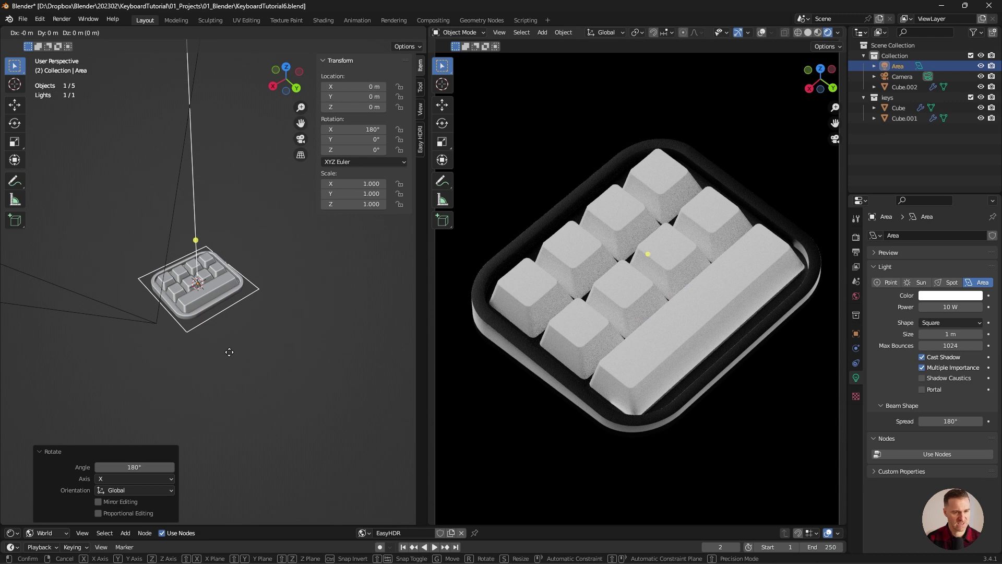
text(z-2)
key(Return)
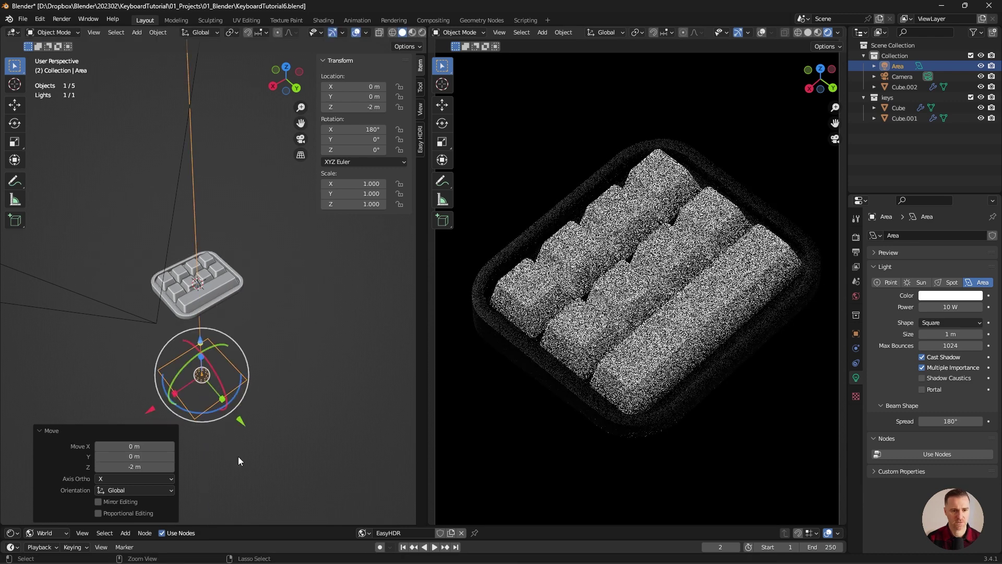
- Scale the area light by 4 and set its power to 100 W
text(s4)
key(Return)
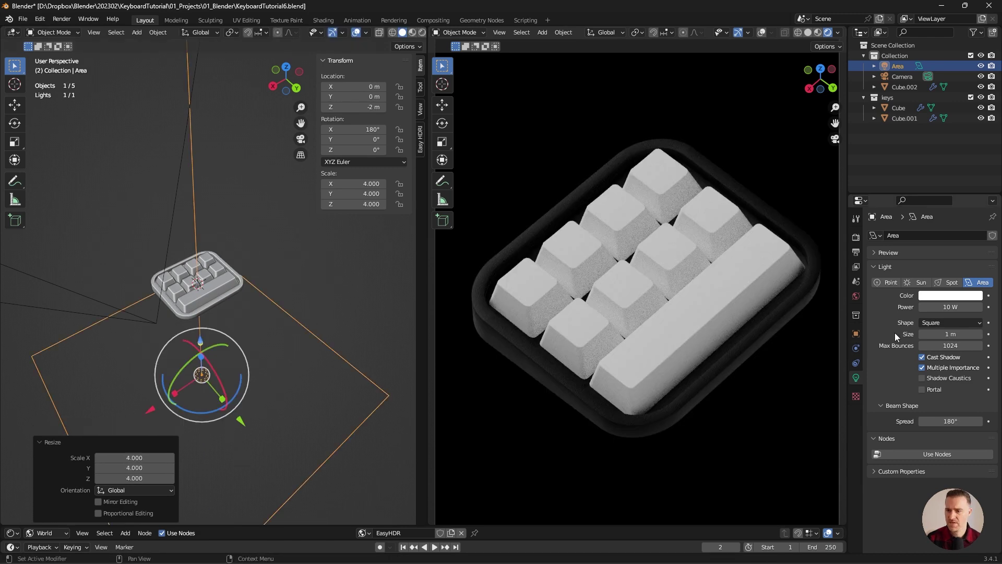
click(933, 307)
click(928, 307)
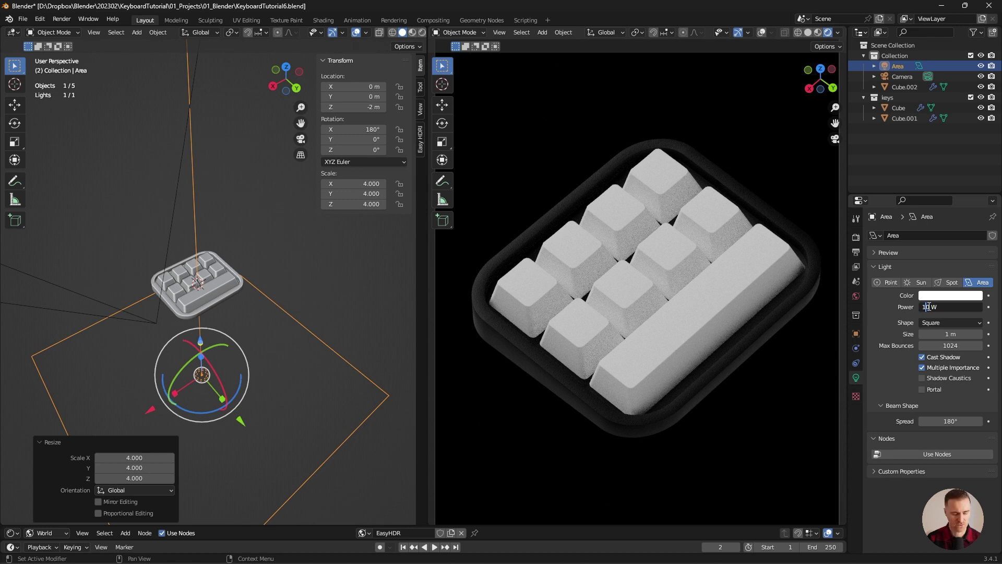
text(0)
key(Return)
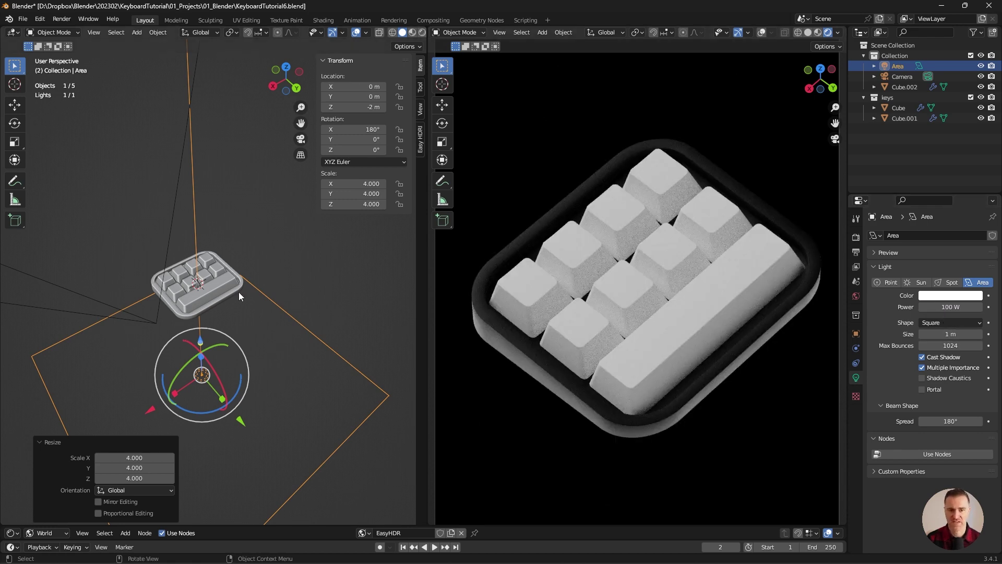
- Rotate the area light to about Y 34.3° and Z 39.2° and reposition it diagonally below the keyboard
alt+middle_drag(255, 303, 303, 261)
key(g)
key(r)
click(362, 343)
alt+middle_drag(362, 342, 334, 408)
key(r)
key(g)
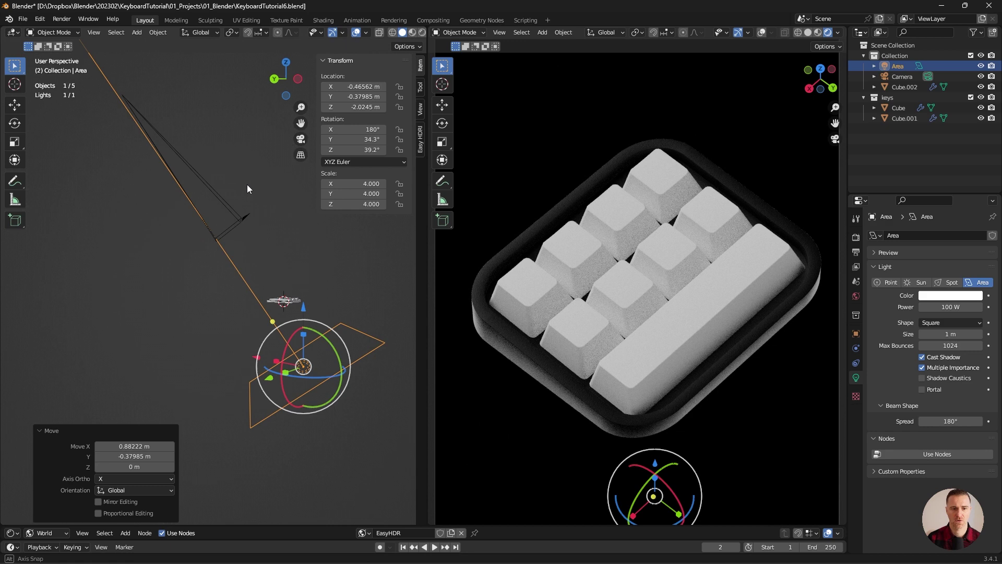
alt+middle_drag(247, 184, 305, 252)
key(g)
click(330, 243)
click(235, 252)
middle_drag(235, 252, 318, 295)
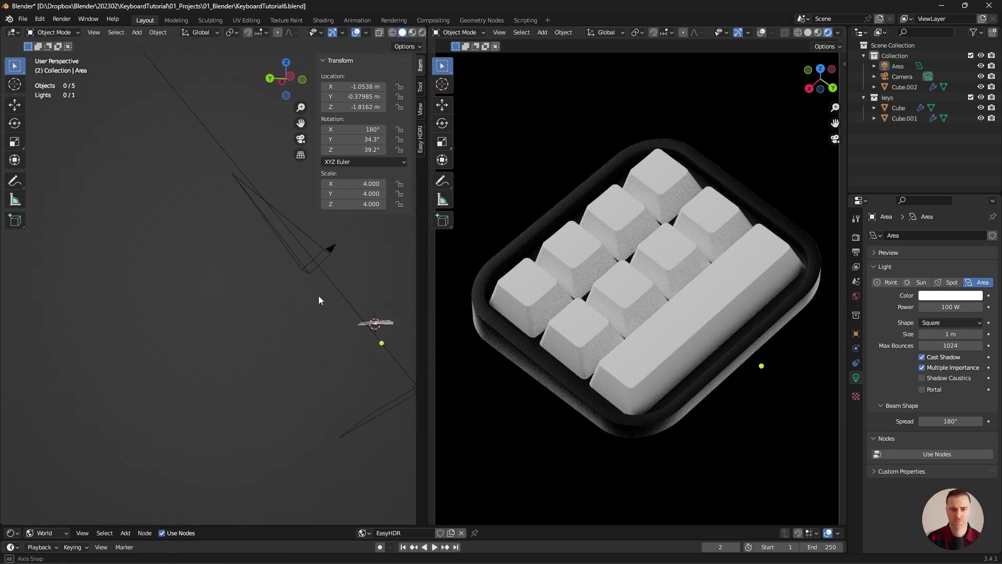
- Refine the area light's placement, angle and size relative to the keyboard
click(180, 225)
key(g)
click(236, 203)
key(g)
middle_drag(194, 230, 171, 391)
key(r)
key(g)
key(s)
middle_drag(208, 292, 252, 349)
click(252, 348)
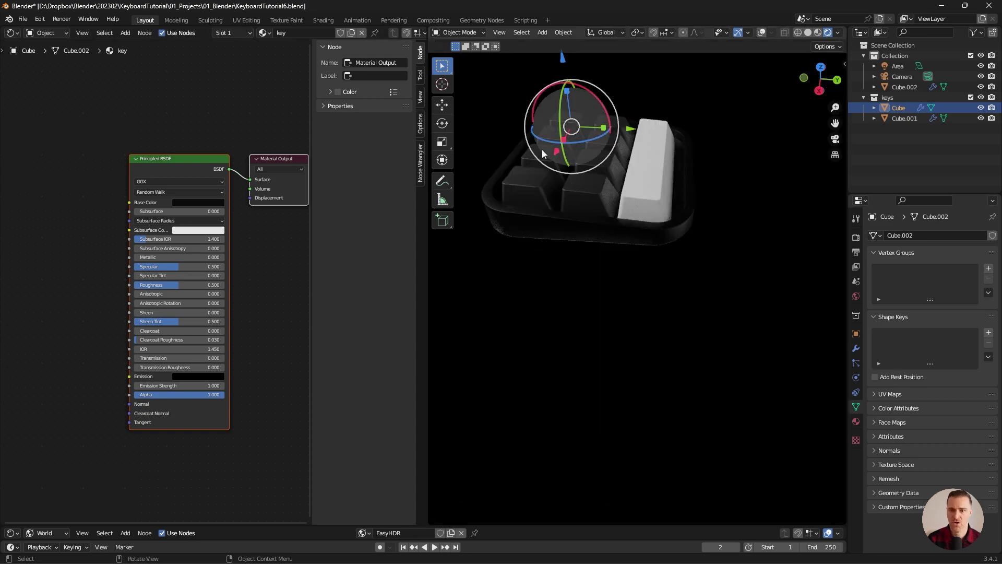
- Add a Noise Texture node with Mapping and Texture Coordinate nodes to the key material
middle_drag(542, 150, 557, 182)
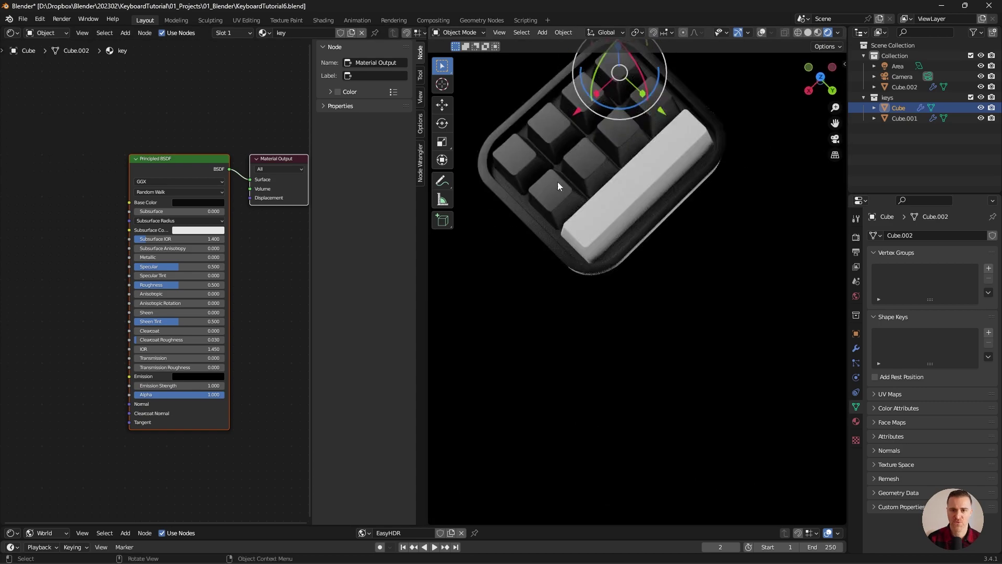
scroll(613, 286, up, 8)
shift+middle_drag(612, 287, 592, 396)
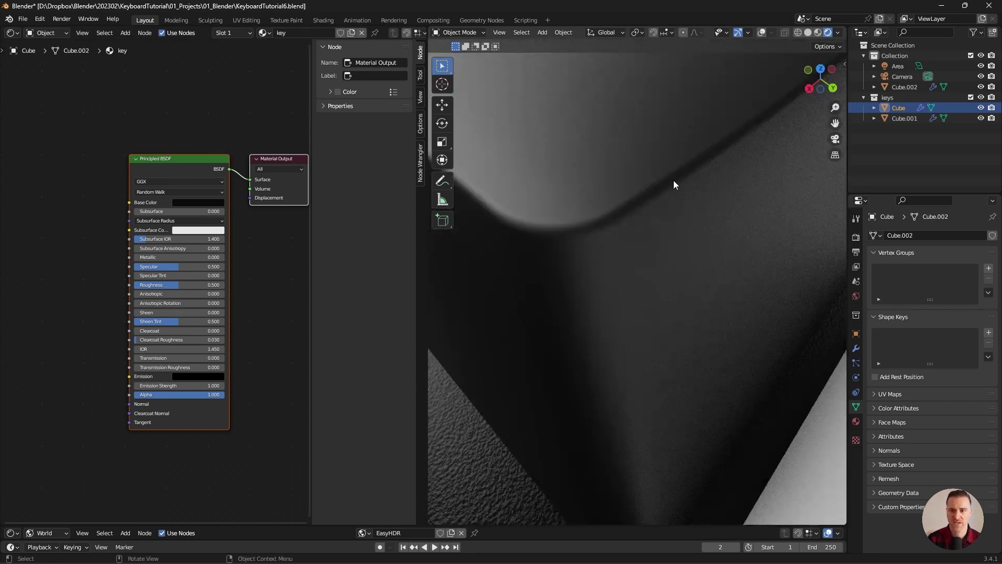
scroll(675, 180, down, 8)
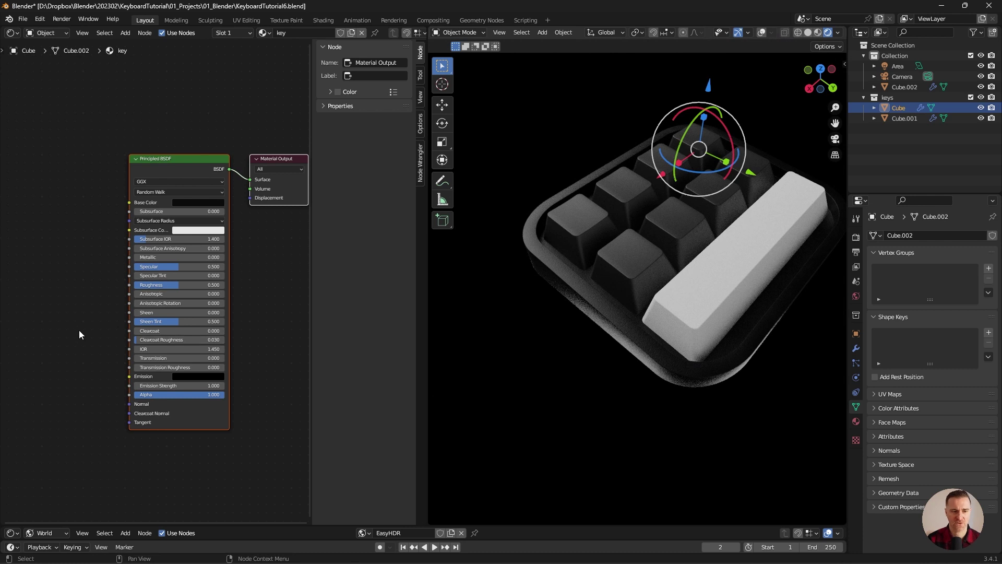
click(82, 330)
key(shift+a)
click(82, 330)
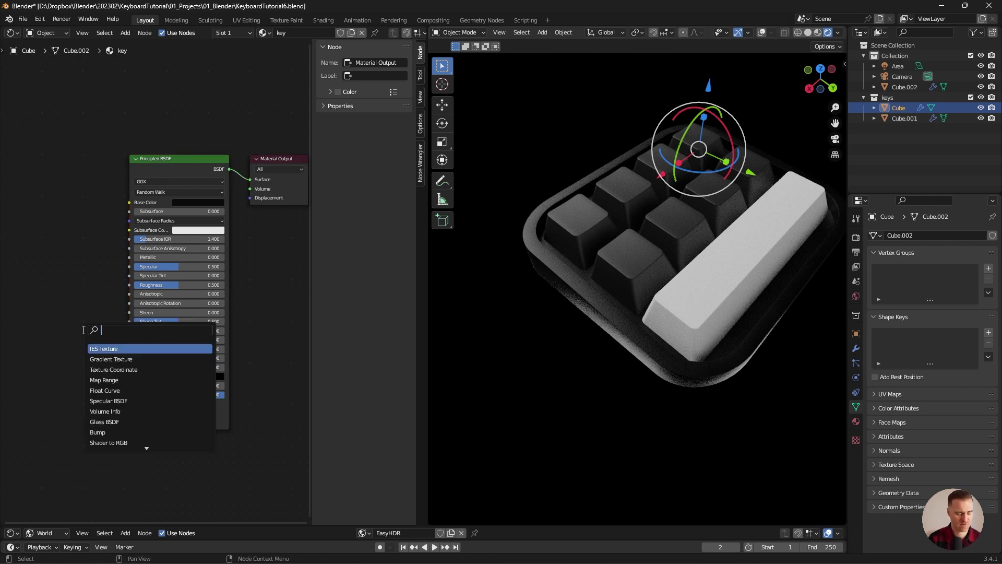
text(noi)
key(Return)
click(17, 302)
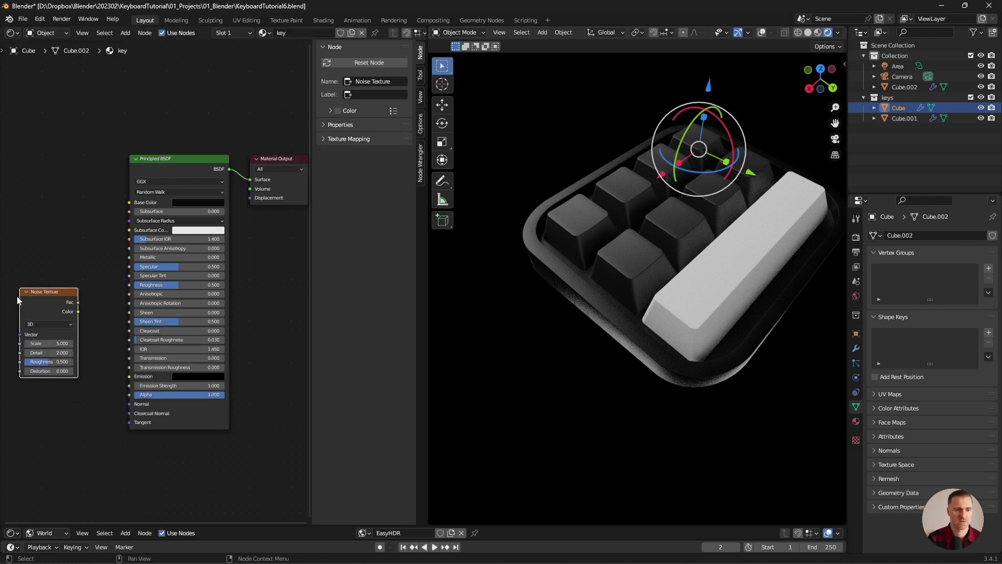
key(ctrl+t)
- Add a Bump node, feed the noise Fac into its Height, and connect its Normal to the Principled BSDF's Normal
key(shift+a)
click(22, 297)
text(b)
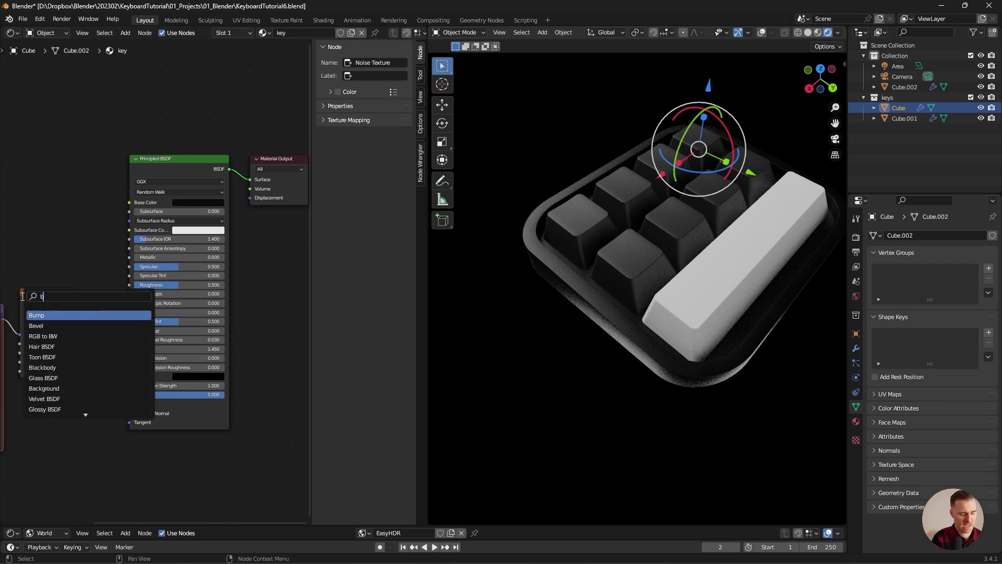
text(ump)
key(Return)
click(43, 213)
drag(78, 303, 45, 256)
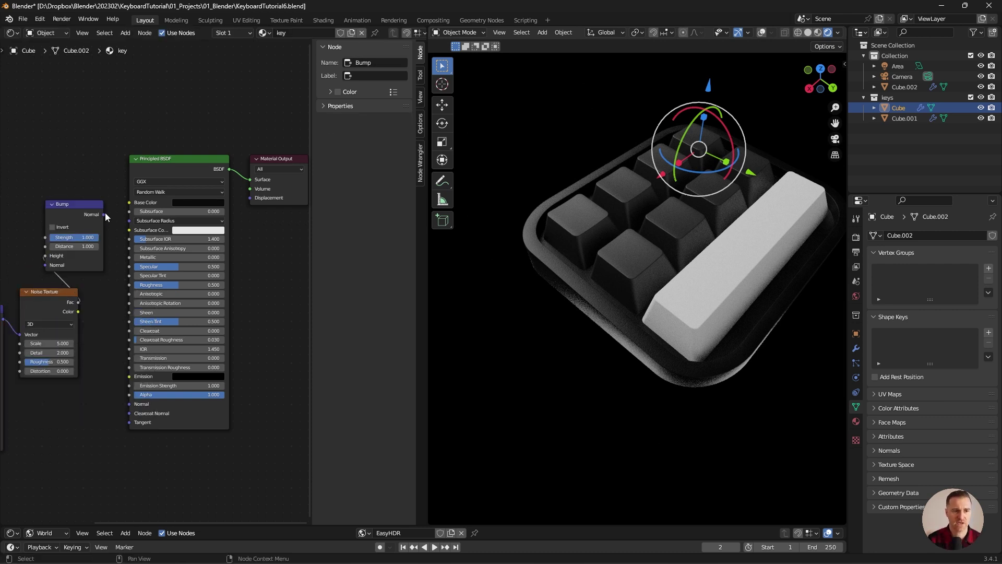
drag(105, 214, 128, 403)
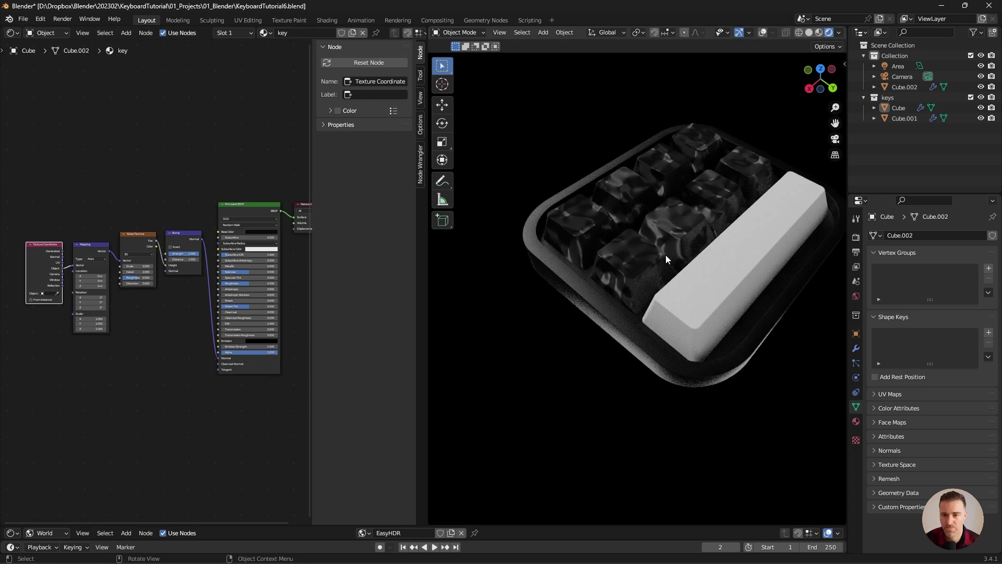
- Increase the key material's noise scale for a fine grain and set the Bump strength to 0.1
middle_drag(670, 255, 650, 268)
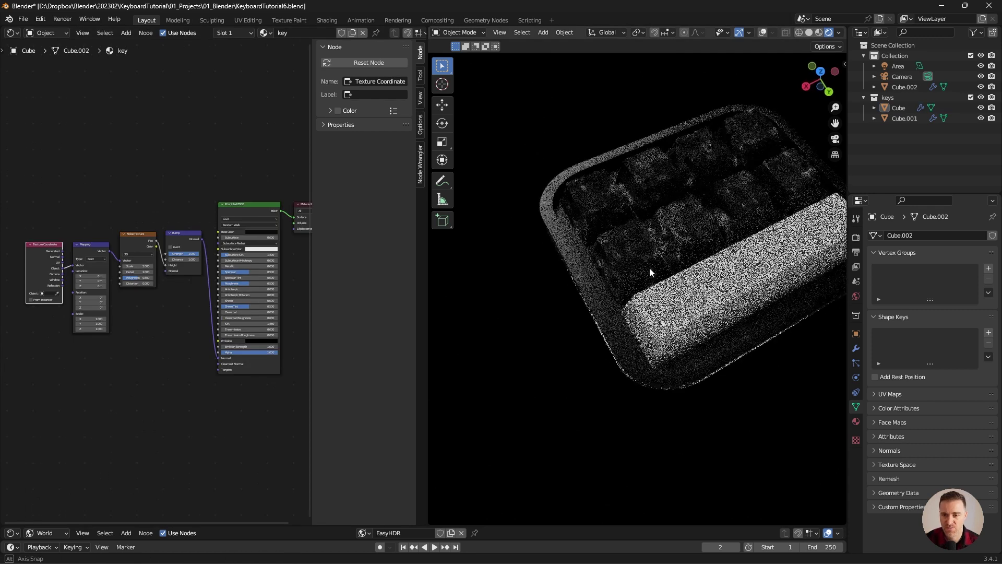
click(628, 252)
text(5)
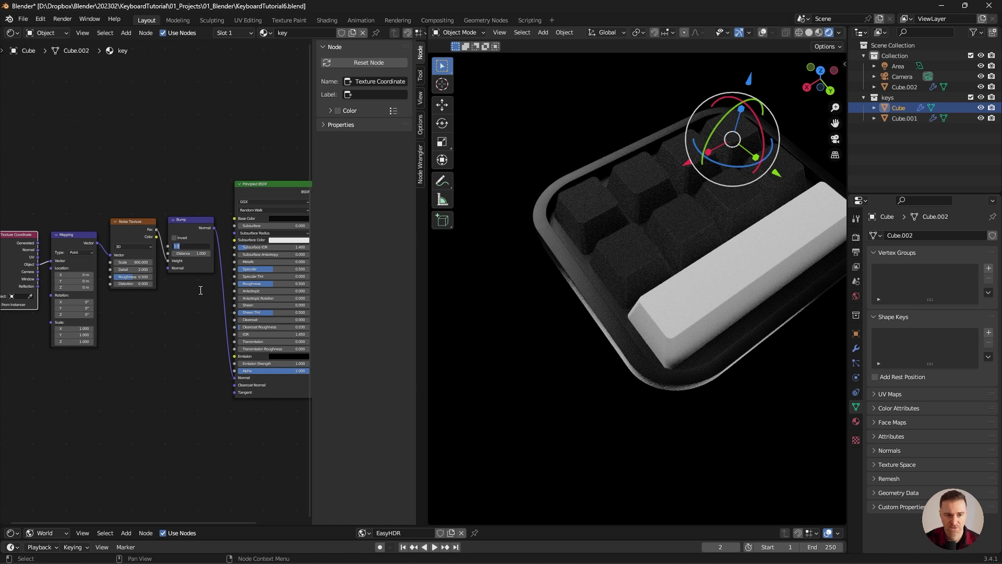
text(0.1)
key(Return)
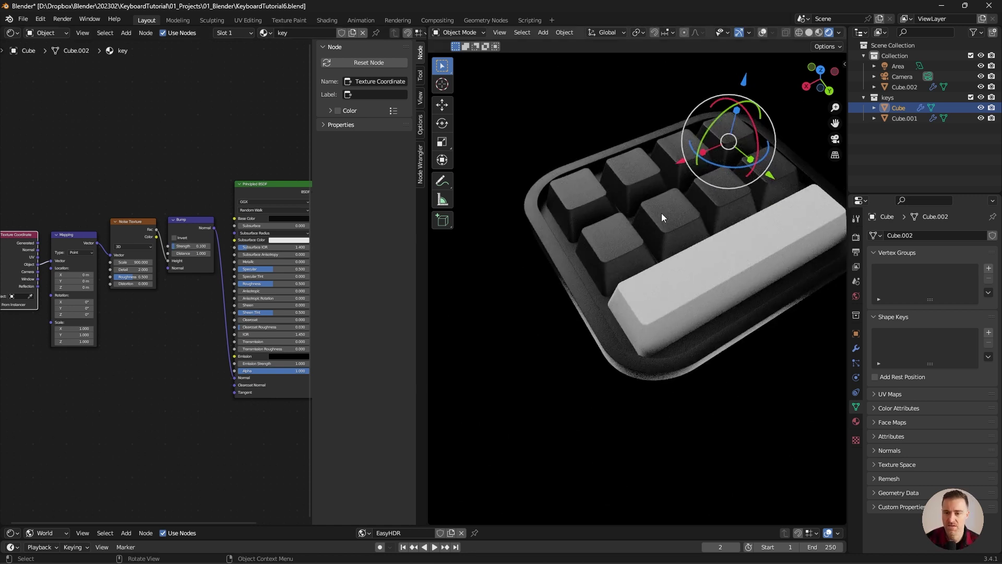
shift+middle_drag(672, 211, 608, 258)
key(alt+a)
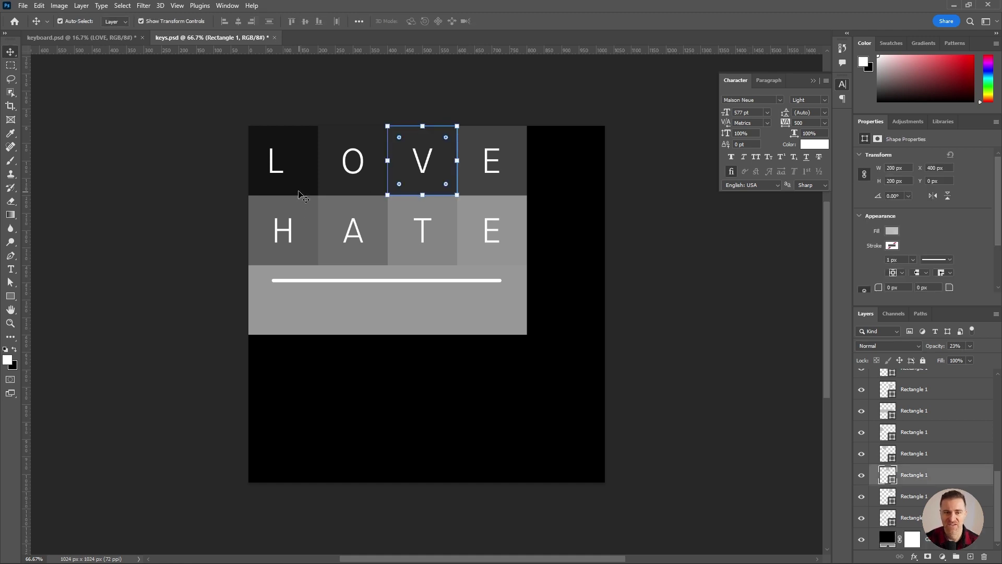
- Switch to Photoshop, hide the group of background rectangles in keys.psd, and save the file
click(299, 185)
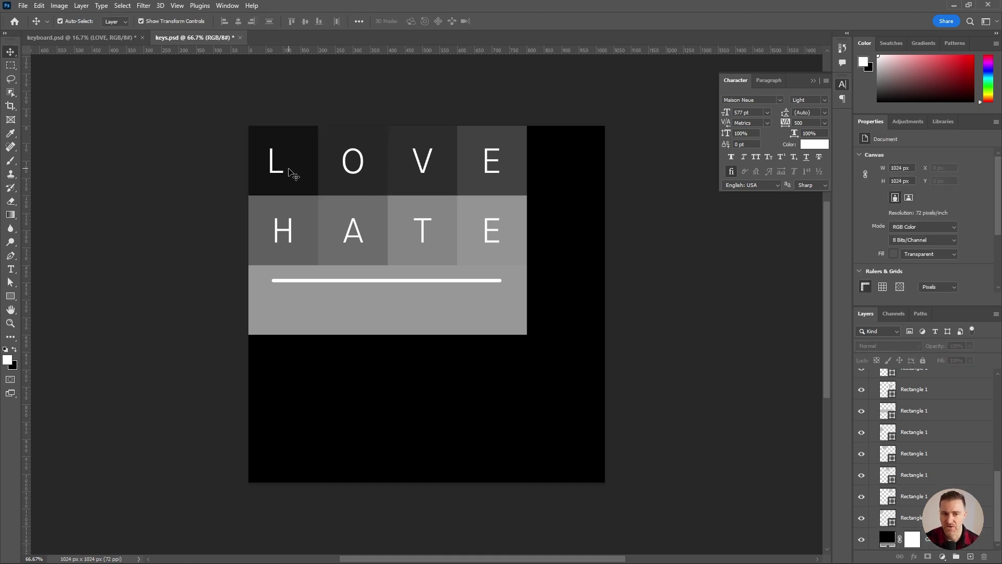
click(861, 415)
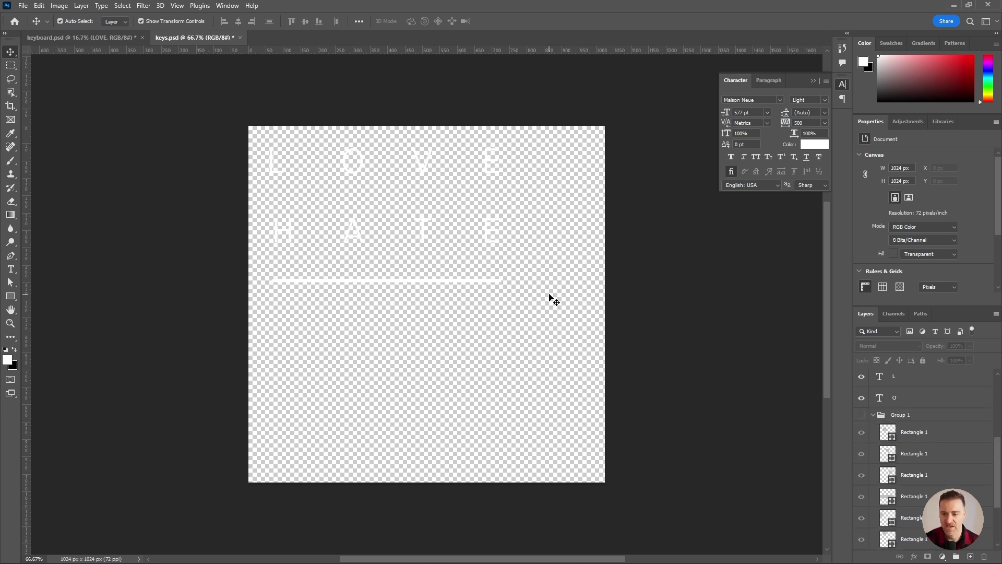
key(ctrl+s)
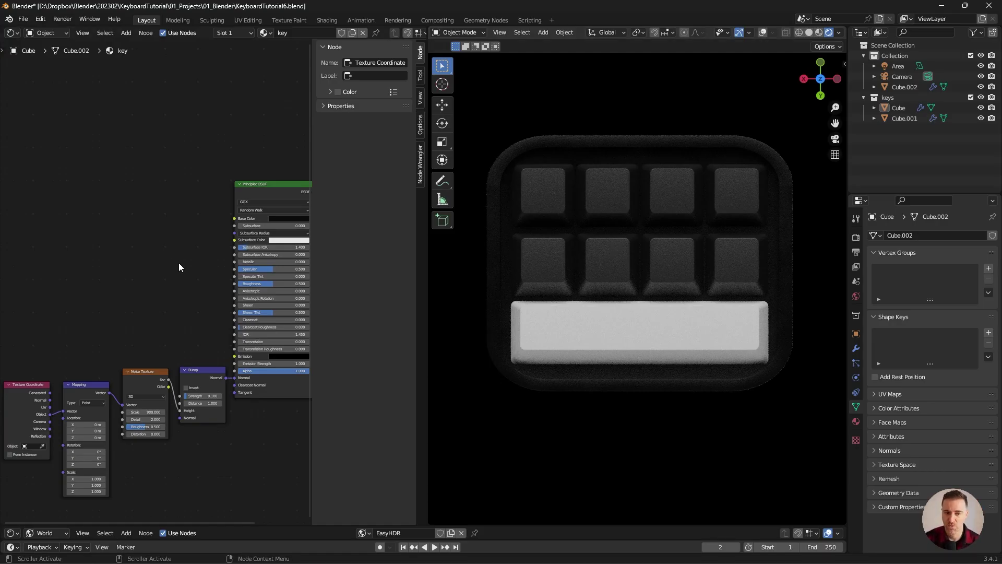
- Switch back to Blender, split the Shader Editor area horizontally, and turn the new upper area into a UV Editor
drag(2, 29, 31, 205)
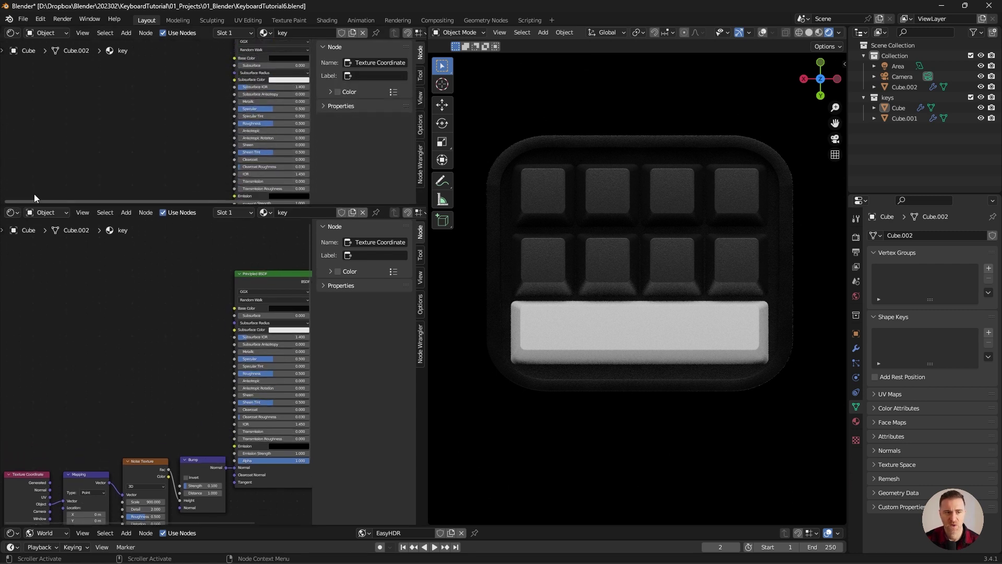
click(12, 34)
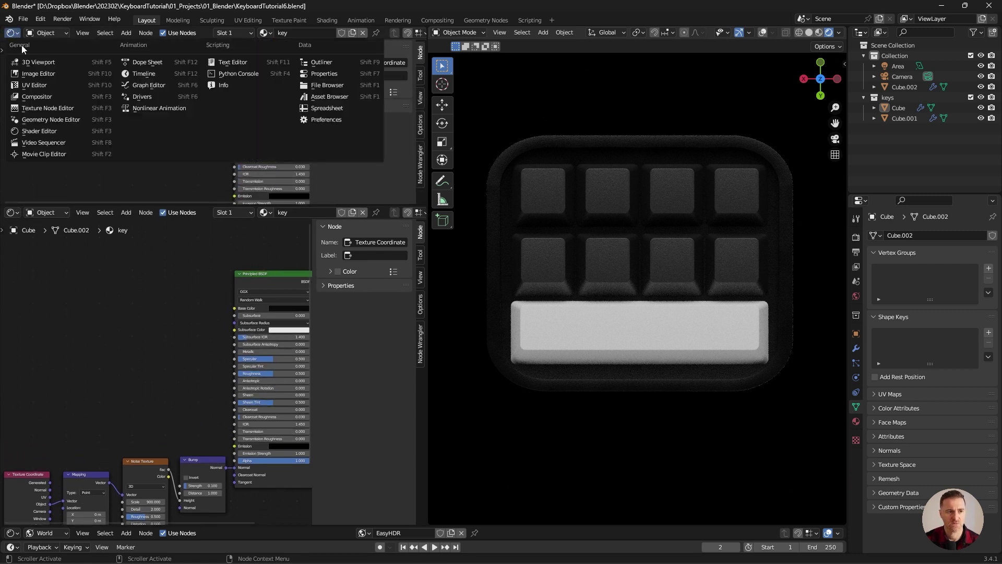
click(34, 90)
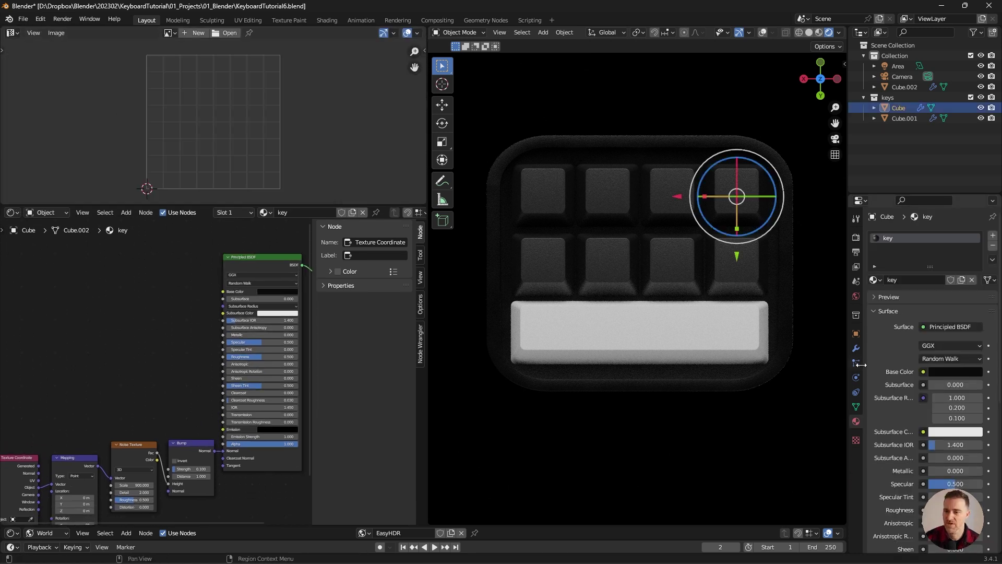
- Make a copy of the arrayed keycap object and hide the copy in both viewport and renders
click(856, 348)
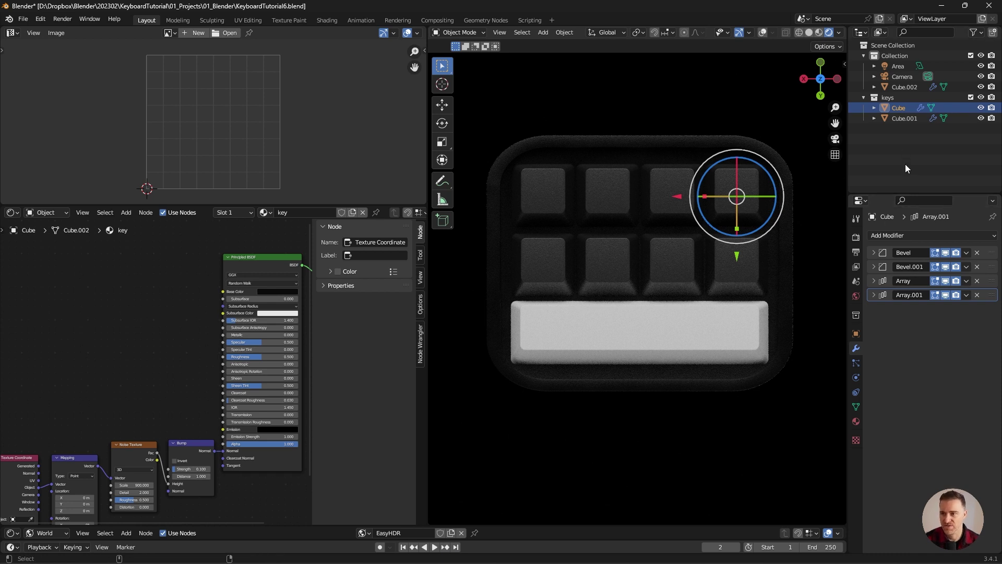
key(ctrl+c)
key(ctrl+v)
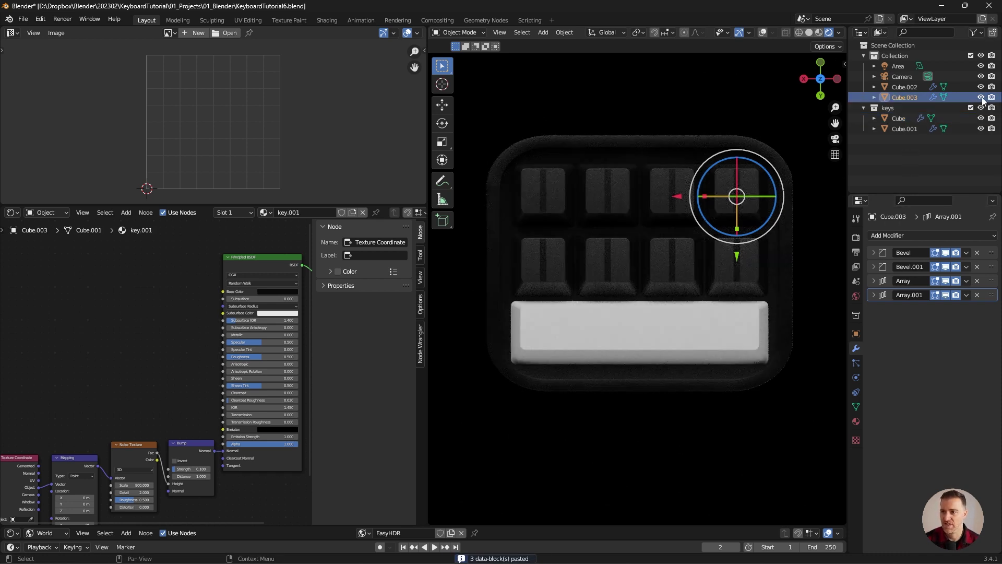
click(981, 98)
click(991, 97)
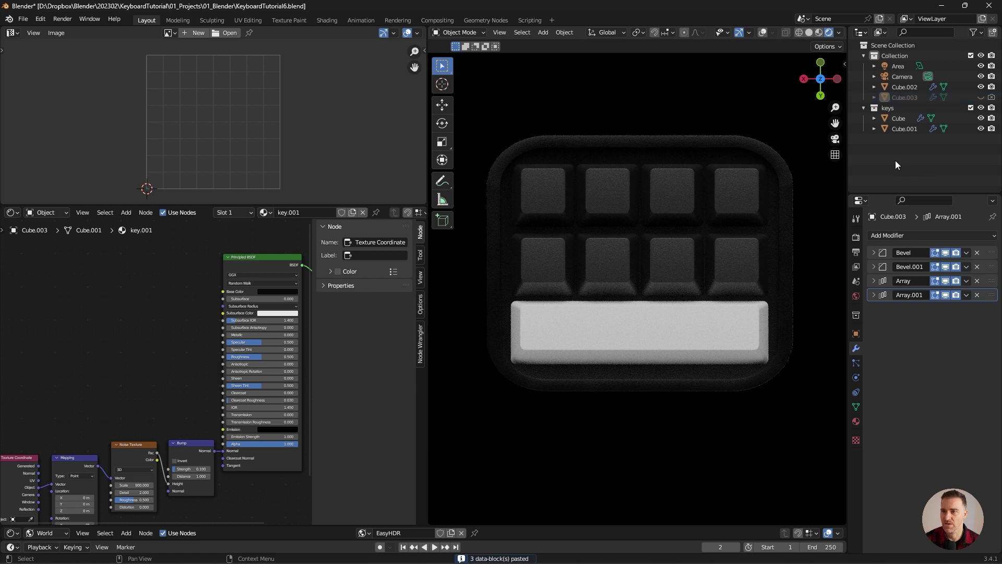
- Move the hidden keycap copy into a new collection named backup
click(906, 98)
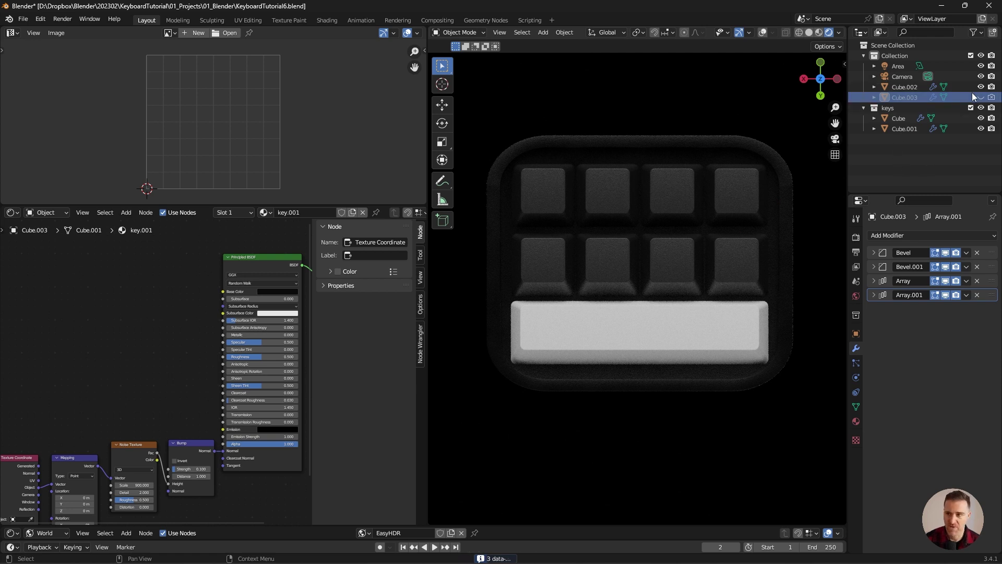
key(m)
click(941, 99)
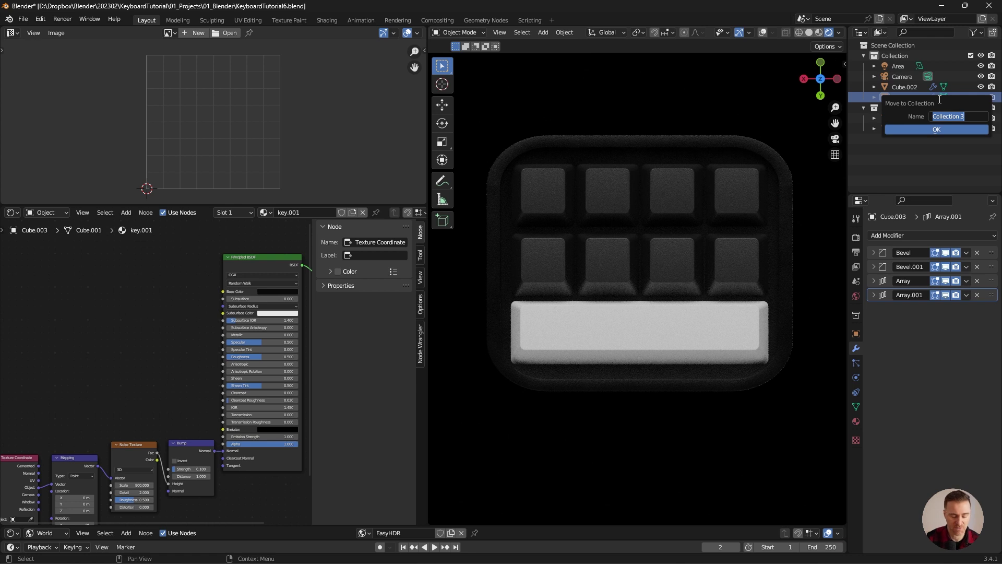
text(backup)
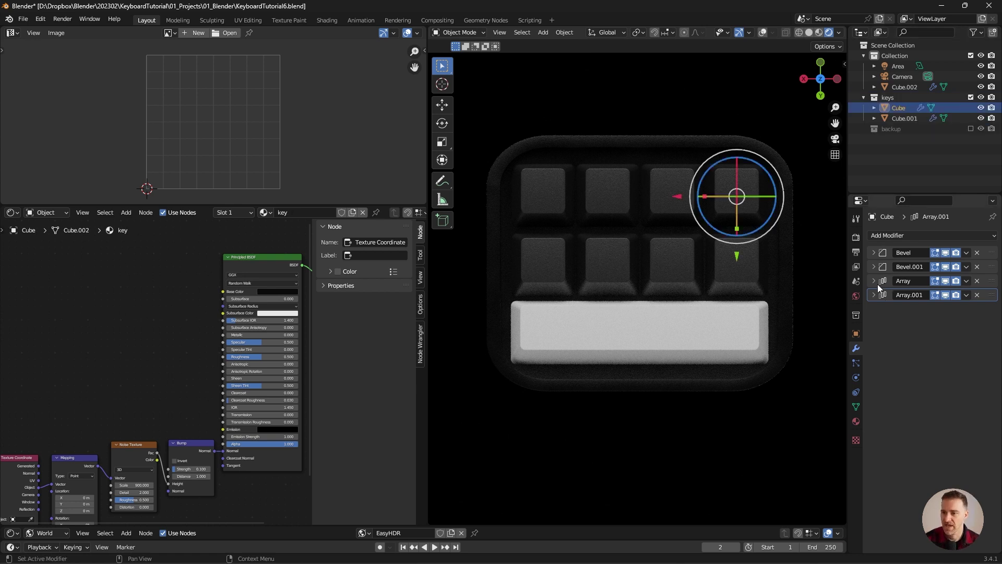
- Apply both Bevel and both Array modifiers on the original keycap object and turn on the viewport overlays
click(874, 281)
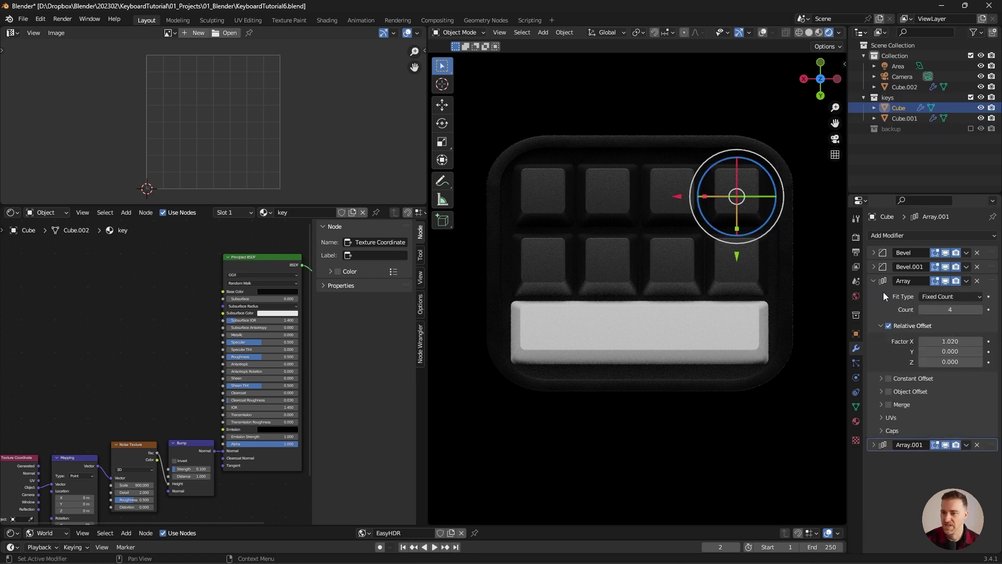
click(966, 252)
click(956, 265)
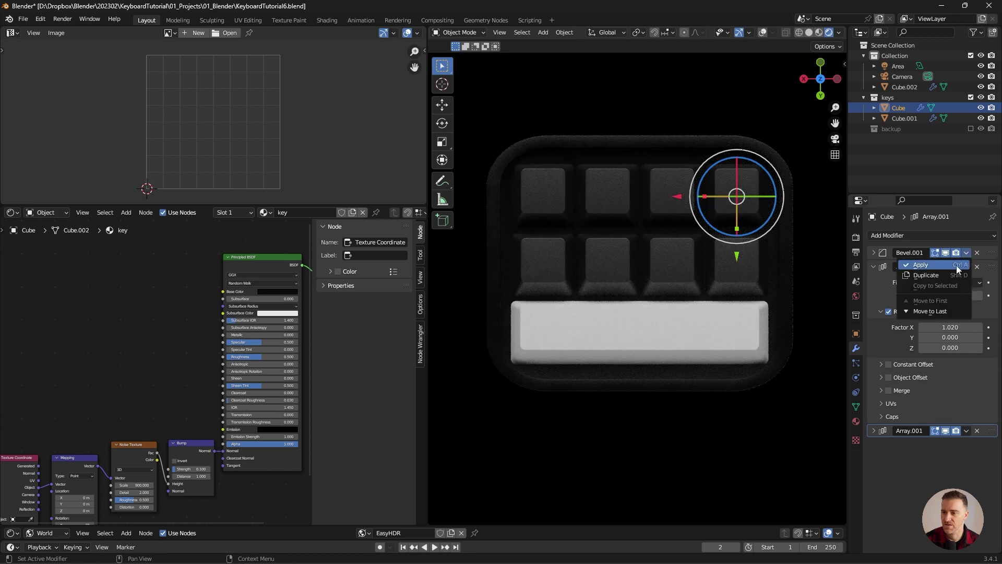
click(956, 266)
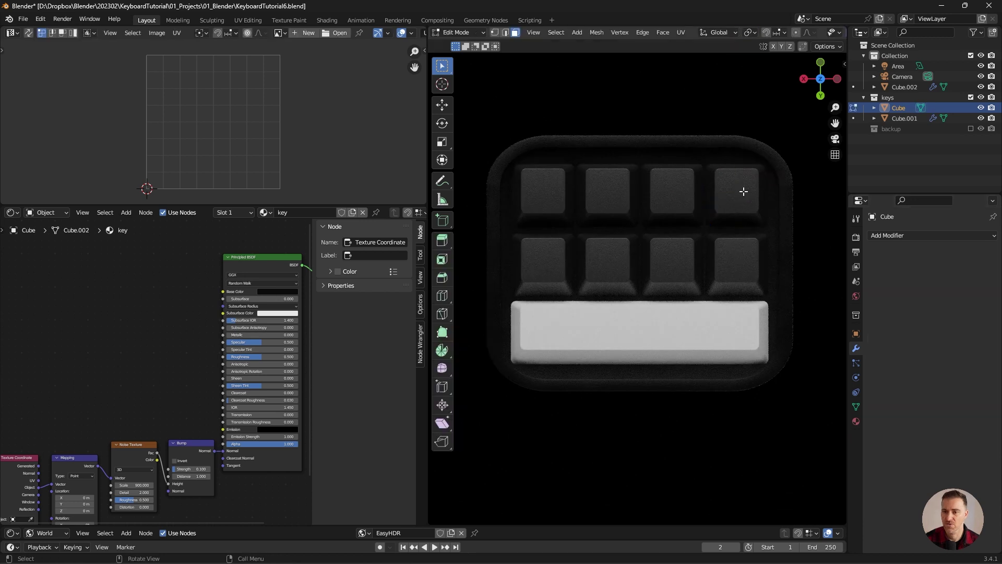
click(742, 190)
key(Tab)
click(763, 32)
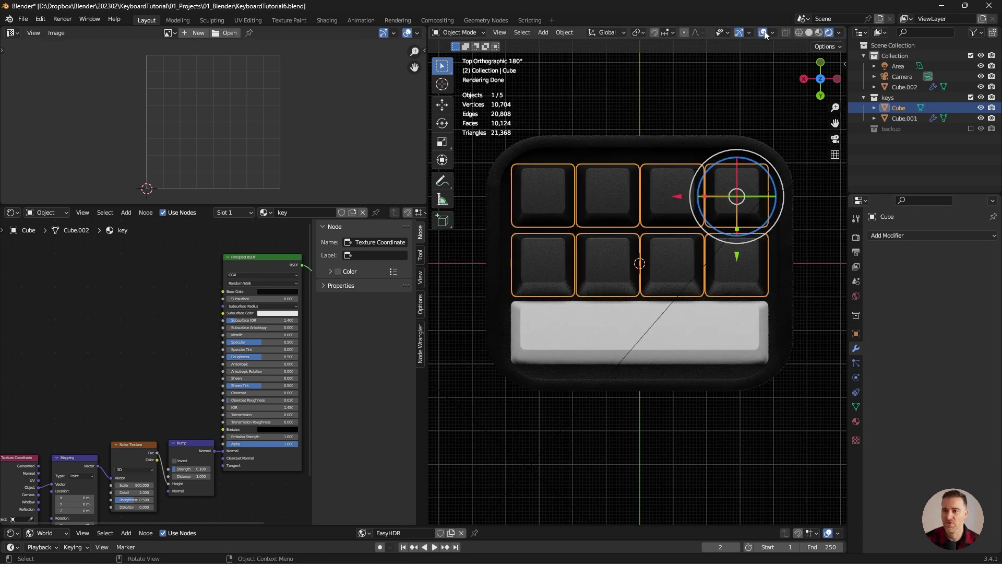
- Add an Image Texture node with Mapping and Texture Coordinate nodes to the key material
key(shift+a)
click(158, 280)
text(image)
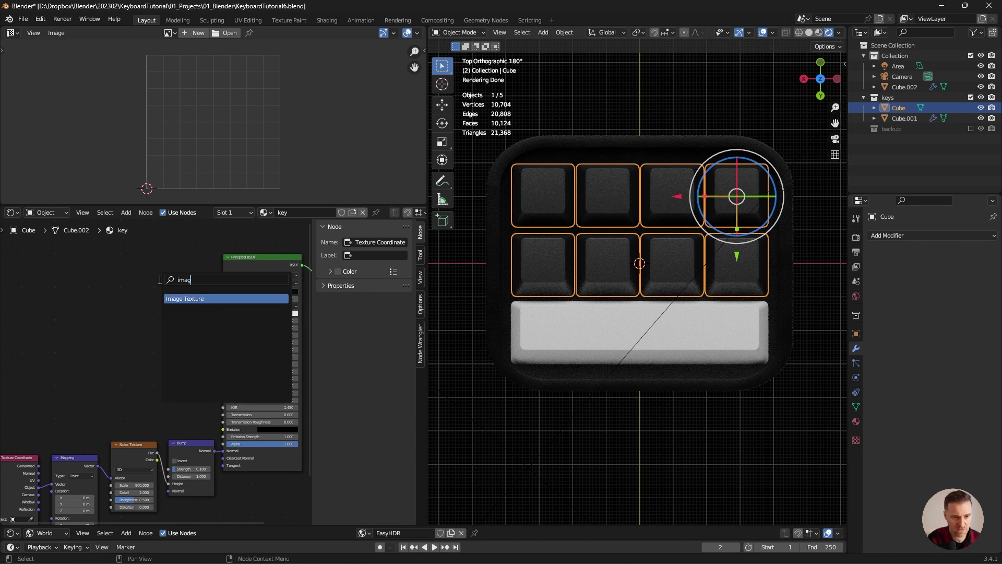
key(Return)
click(71, 259)
key(ctrl+t)
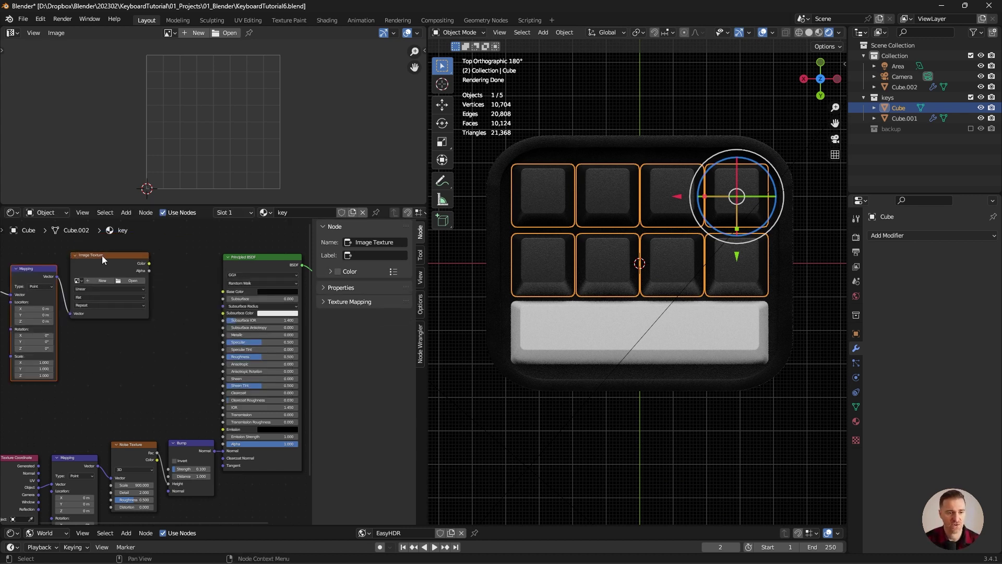
scroll(102, 262, down, 3)
middle_drag(102, 262, 168, 299)
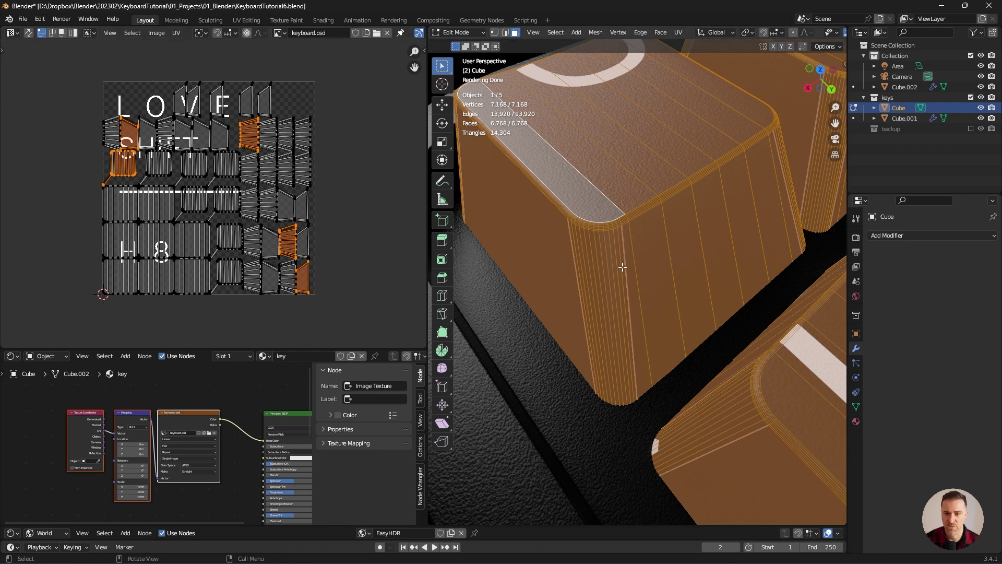
- Select the side-wall face loop and the rounded top-edge bevel loops of the corner keycap, leaving its top face unselected
scroll(623, 267, up, 4)
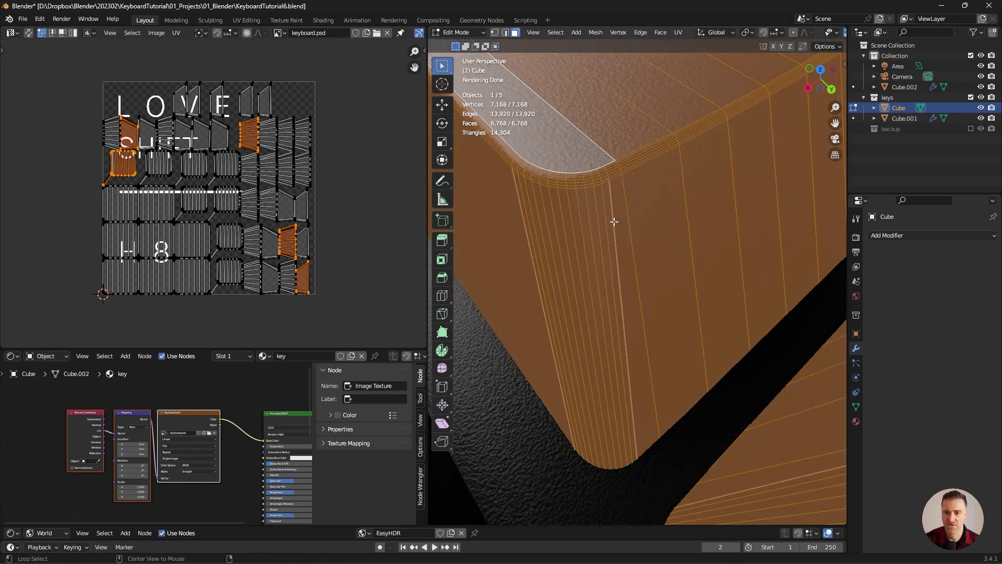
alt+click(614, 221)
scroll(555, 140, up, 3)
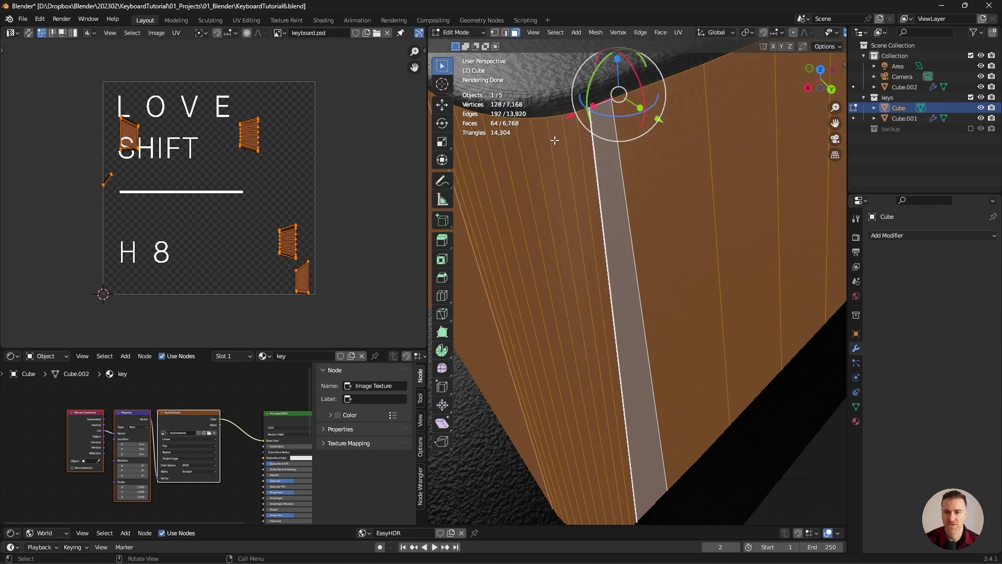
shift+middle_drag(554, 140, 664, 287)
scroll(653, 290, up, 2)
alt+shift+click(616, 279)
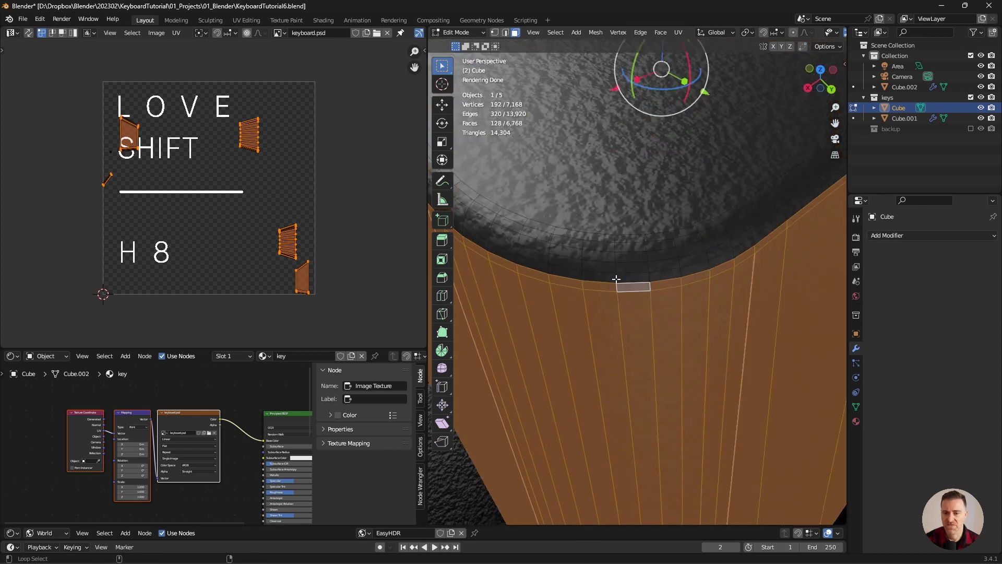
alt+shift+click(616, 278)
alt+shift+click(616, 267)
alt+shift+click(615, 257)
alt+shift+click(615, 247)
alt+shift+click(614, 238)
- Unwrap the selected side and bevel faces with Cube Projection, then shrink and move their UVs into the texture's empty lower-right corner
key(u)
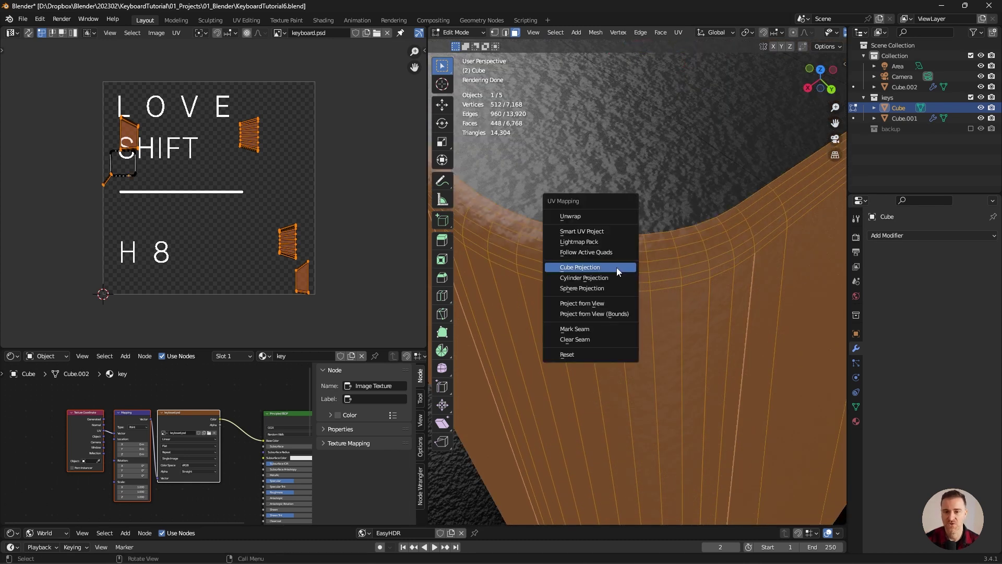
click(615, 267)
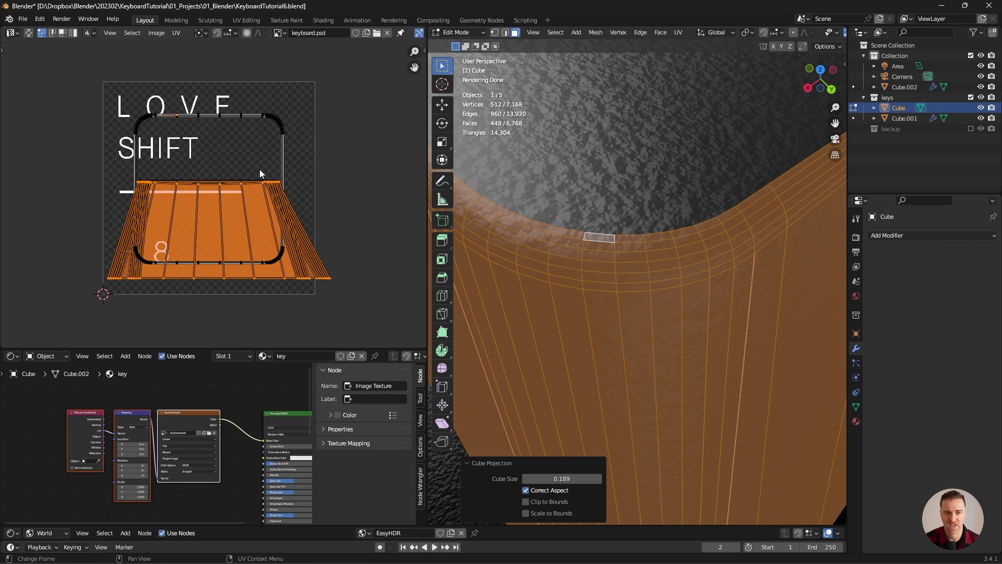
key(a)
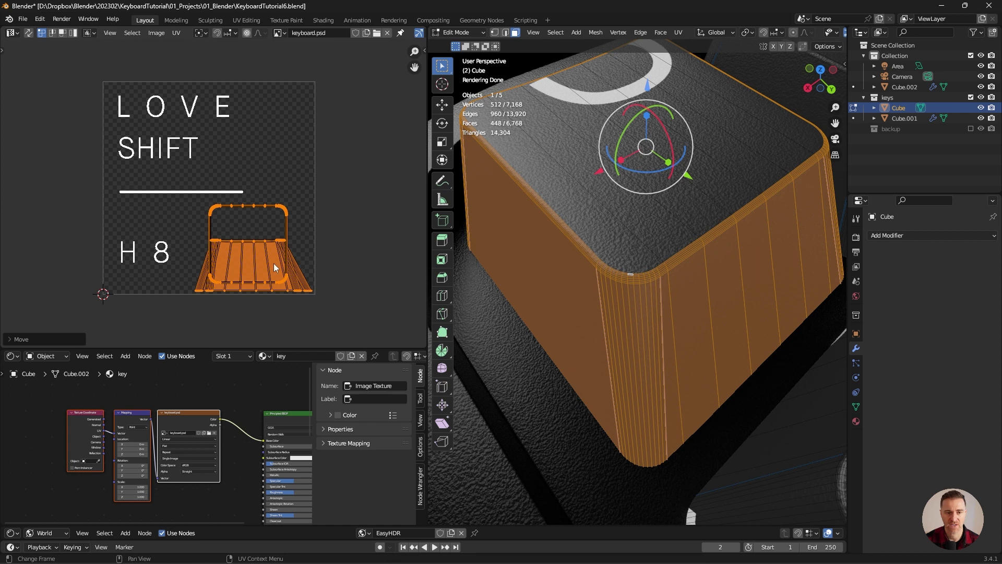
key(g)
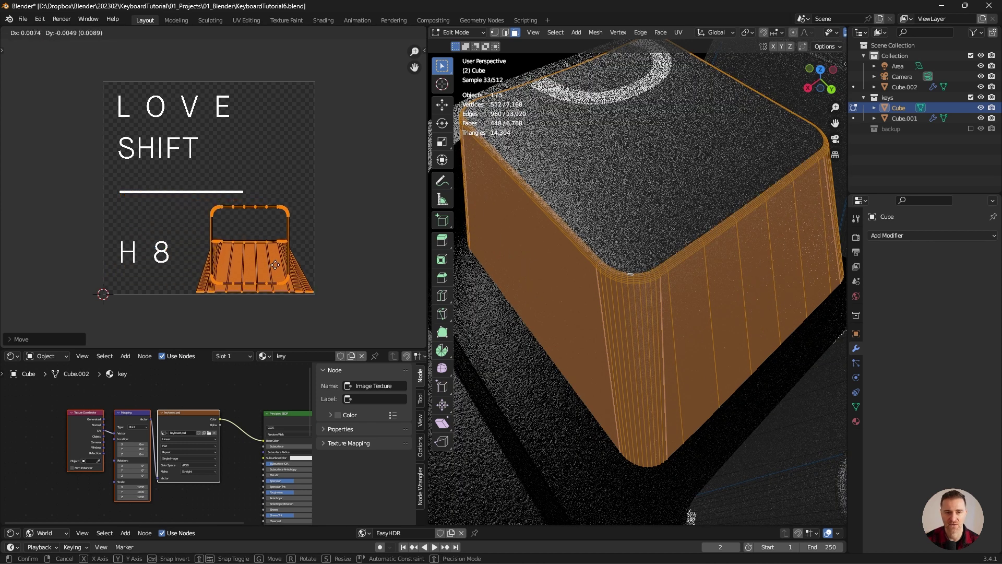
click(274, 265)
key(Tab)
- Select the corner keycap's top face, then enlarge and position its UV island around the letter L in keyboard.psd
middle_drag(672, 133, 691, 302)
key(Tab)
key(alt+a)
key(l)
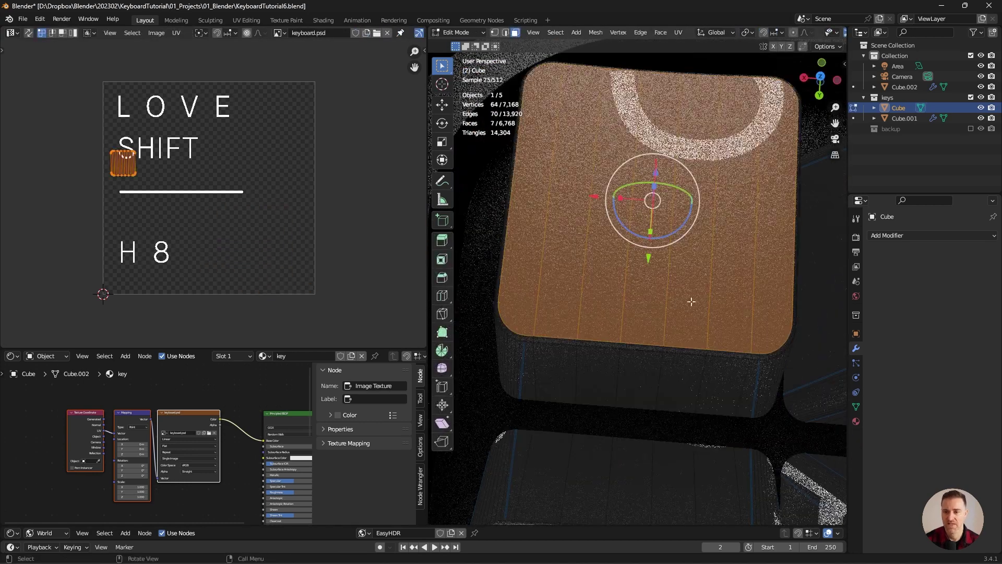
scroll(130, 112, up, 4)
middle_drag(131, 122, 348, 287)
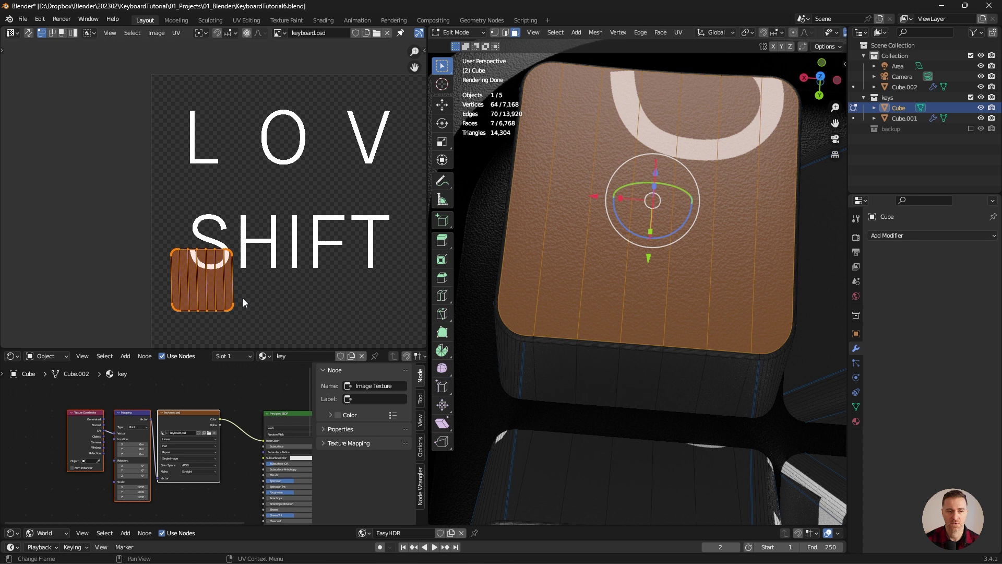
key(s)
click(292, 295)
key(g)
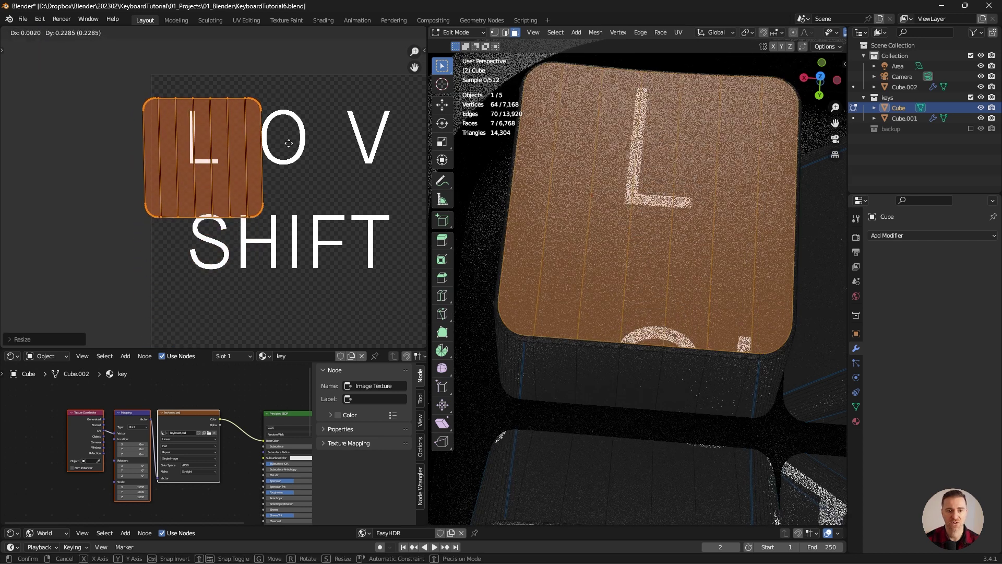
click(296, 138)
key(s)
click(284, 140)
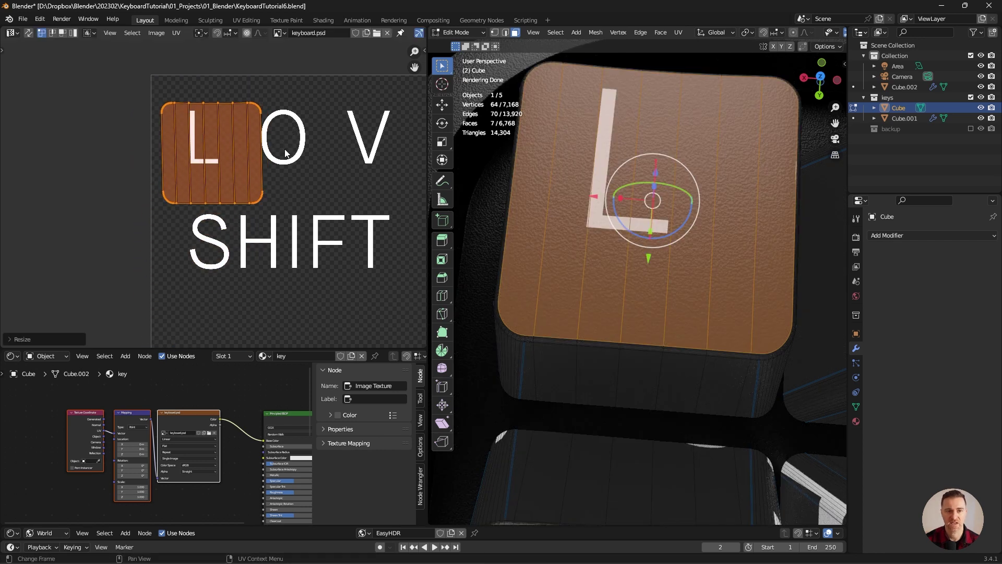
key(g)
click(285, 148)
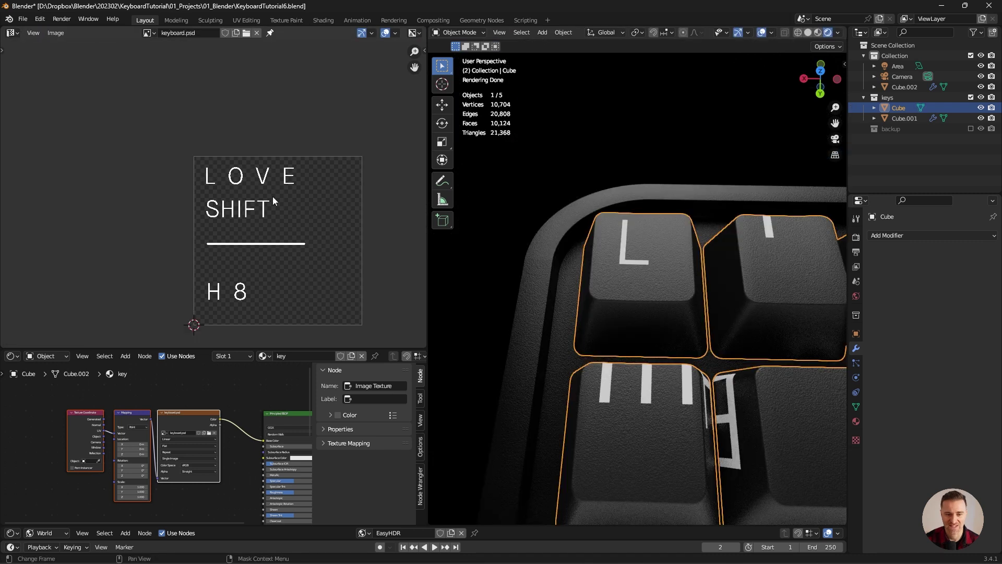
- Display keys.psd as the texture image and reposition the corner keycap's top-face UVs around its letter L
click(155, 34)
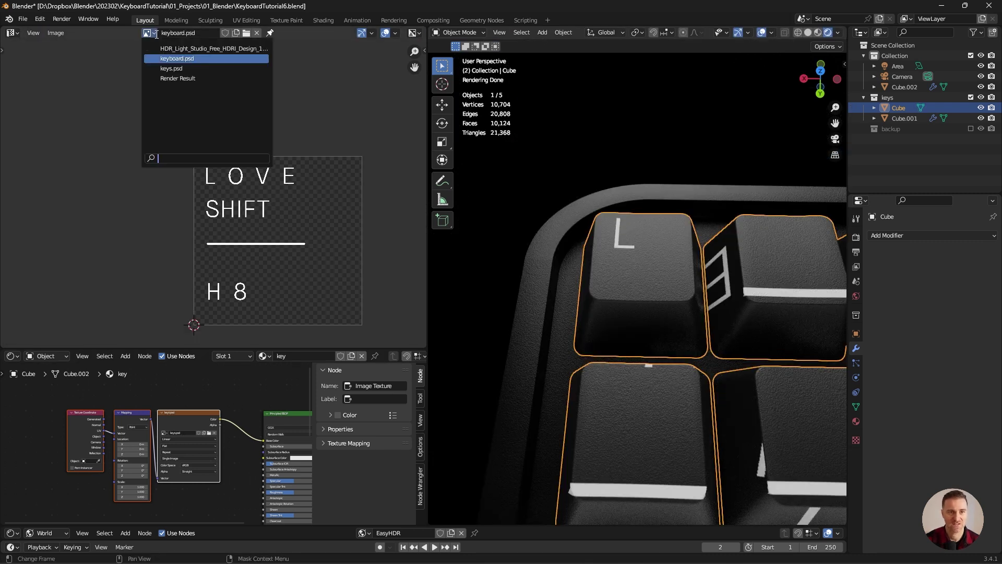
click(167, 67)
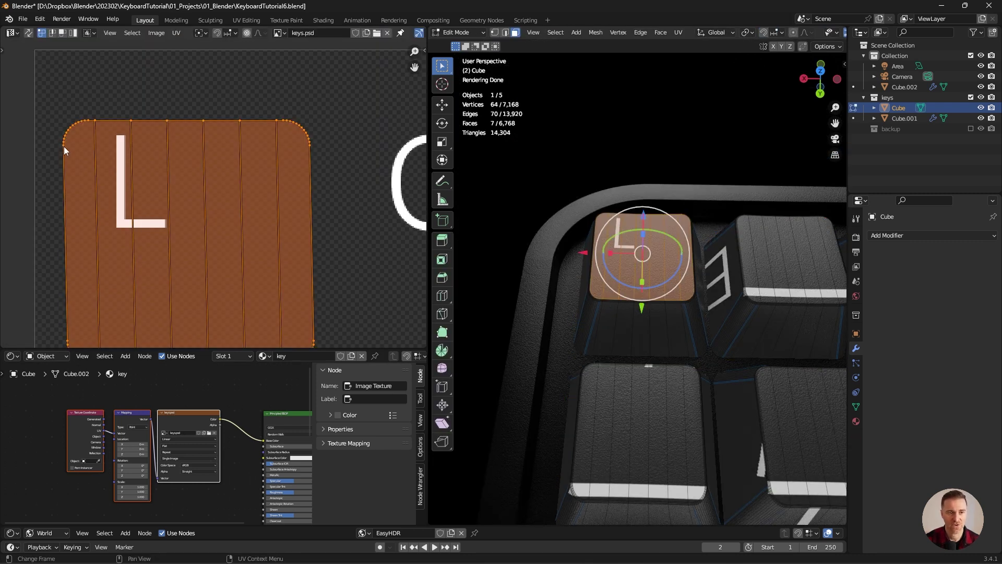
key(g)
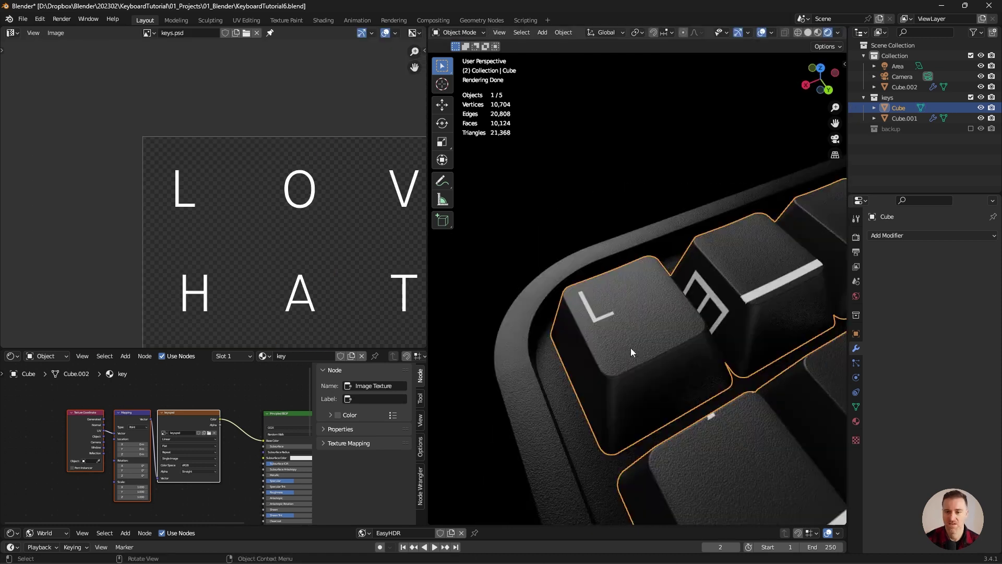
middle_drag(656, 333, 630, 341)
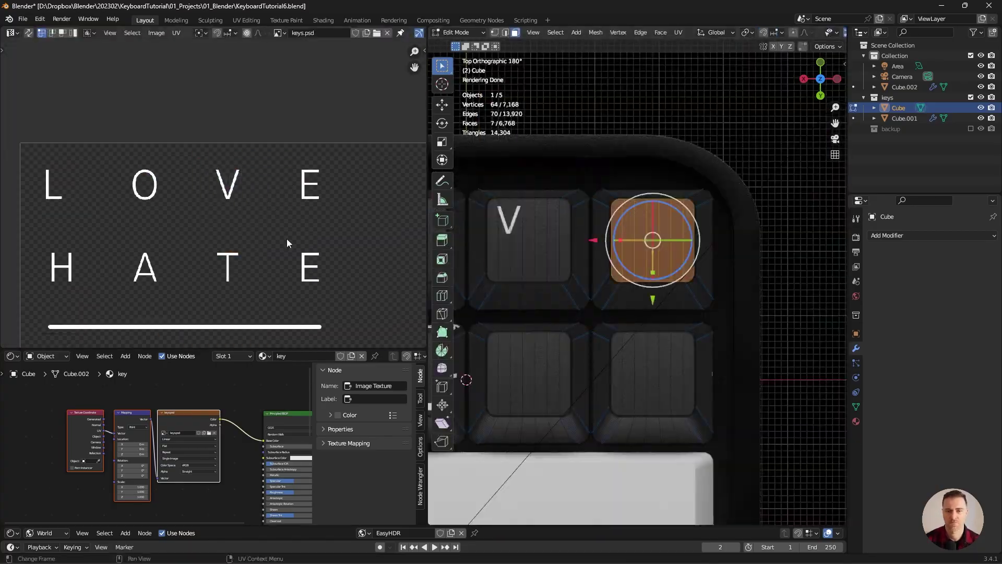
- Place the top-face UV islands of the E and T keycaps over their matching letters in keys.psd
key(g)
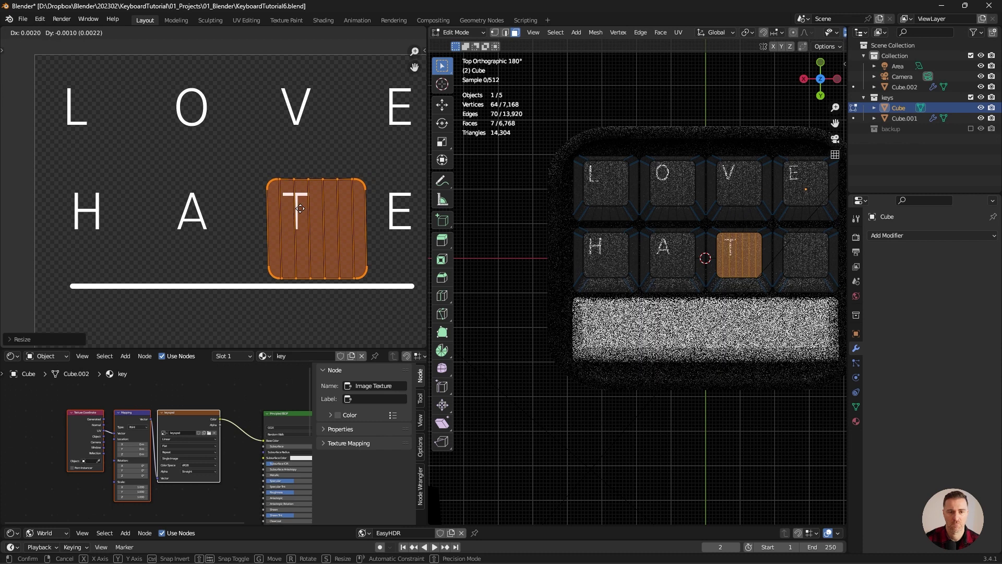
key(r)
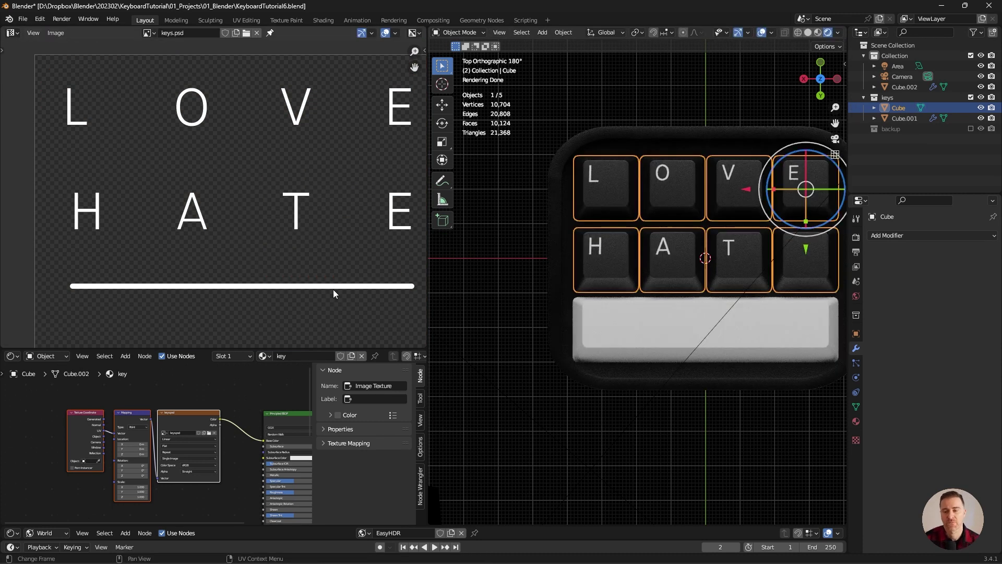
- Unwrap the L keycap's top face with Cube Projection, scale its UVs by 0.2, and align them around the letter L
key(Tab)
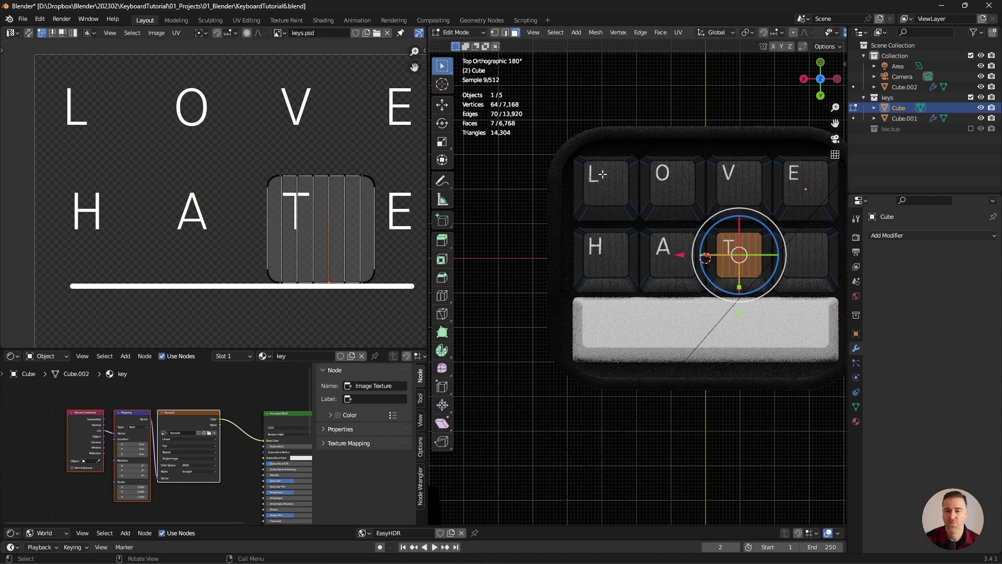
click(625, 193)
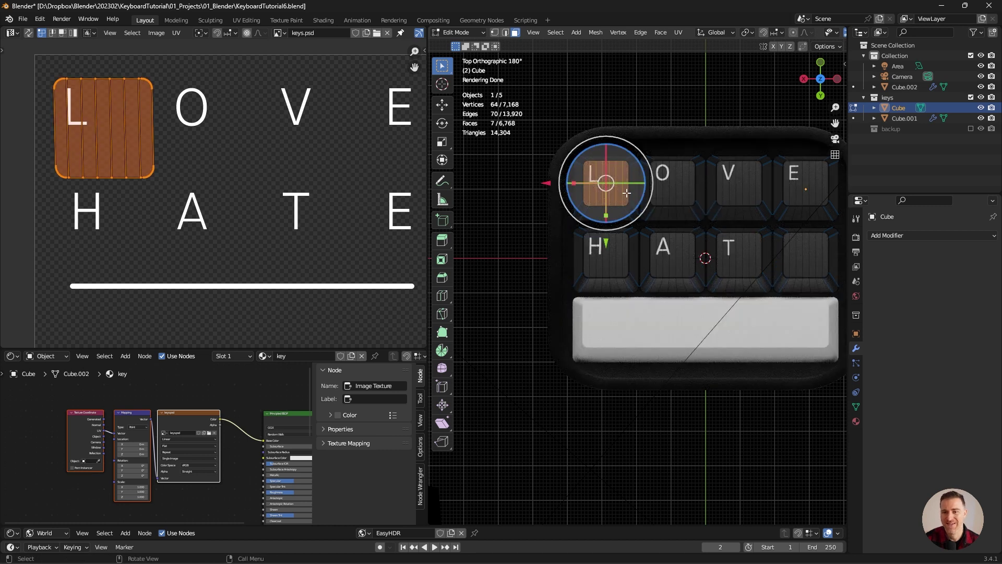
key(u)
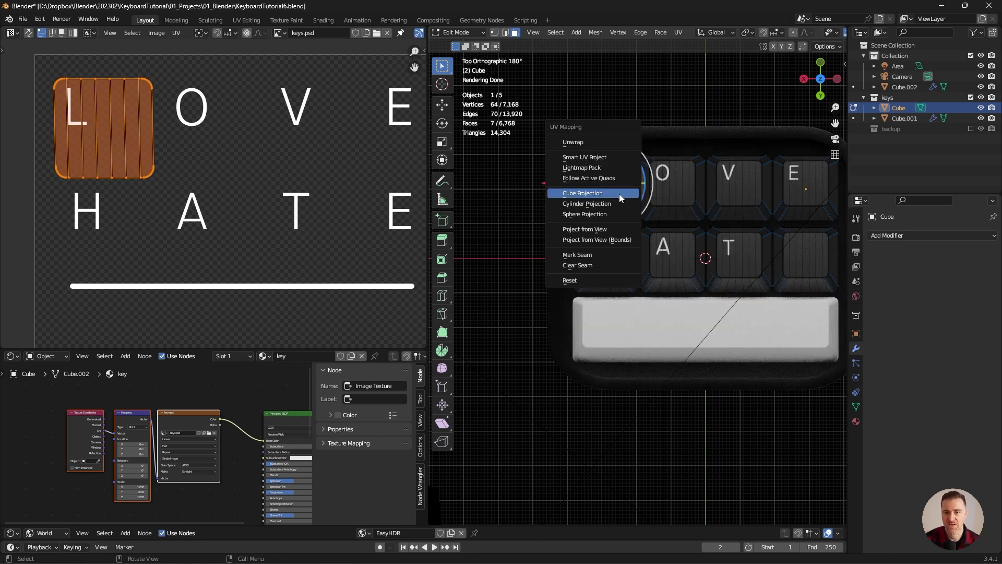
click(619, 194)
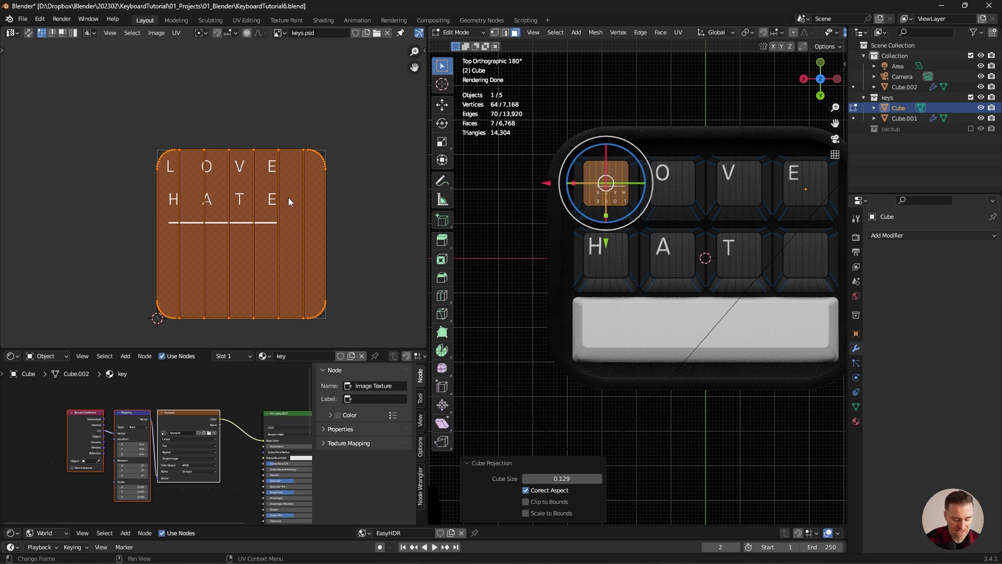
text(s.2)
key(Return)
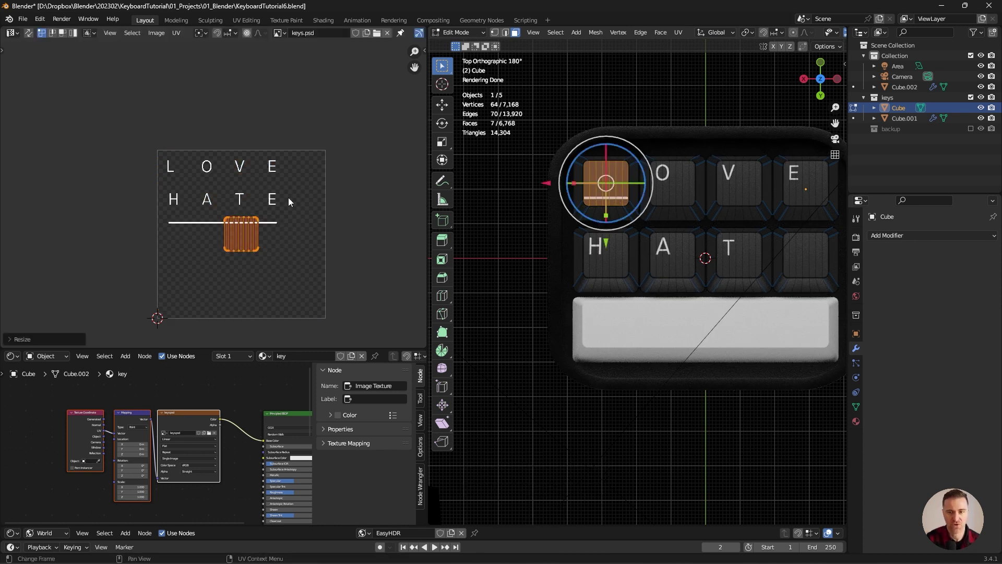
scroll(275, 227, up, 4)
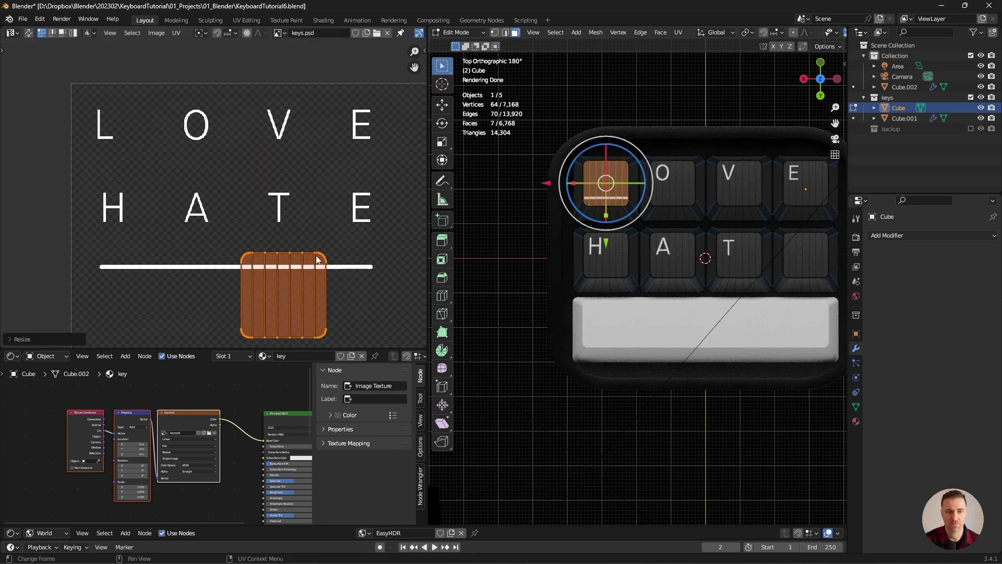
key(g)
click(235, 99)
key(r)
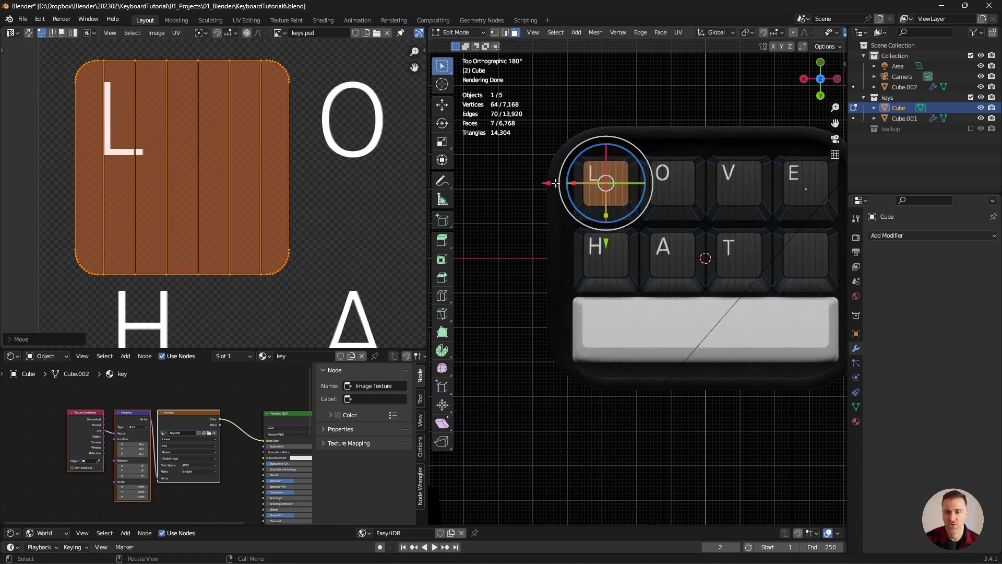
- Align the top-face UV islands of the O and H keycaps with their letters in keys.psd
scroll(298, 173, down, 3)
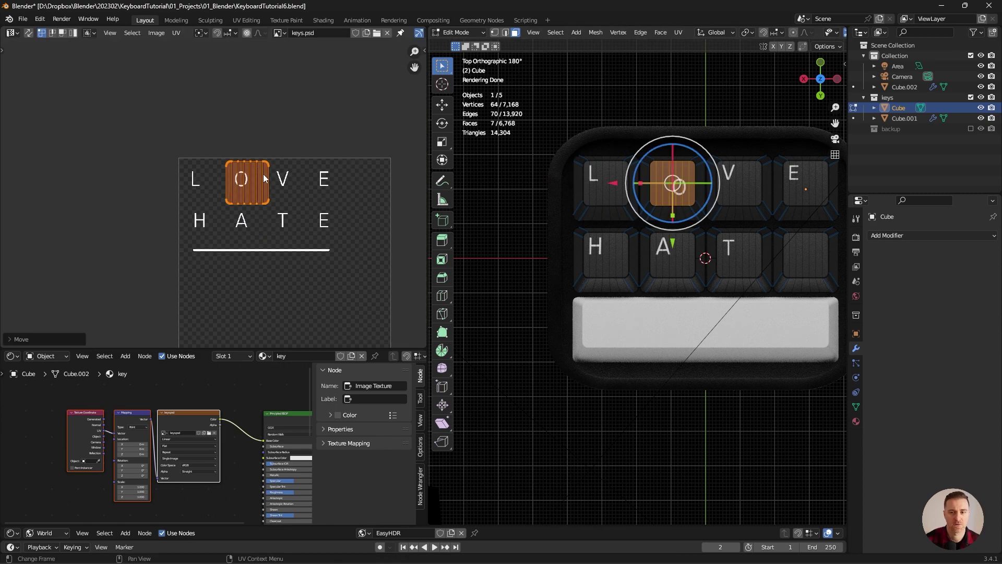
scroll(295, 176, up, 5)
key(g)
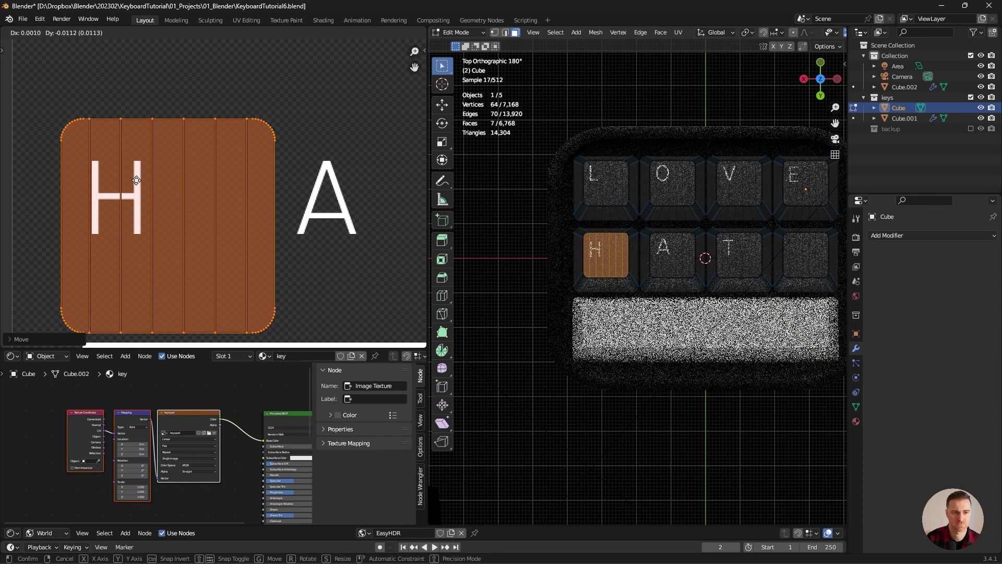
scroll(287, 253, down, 4)
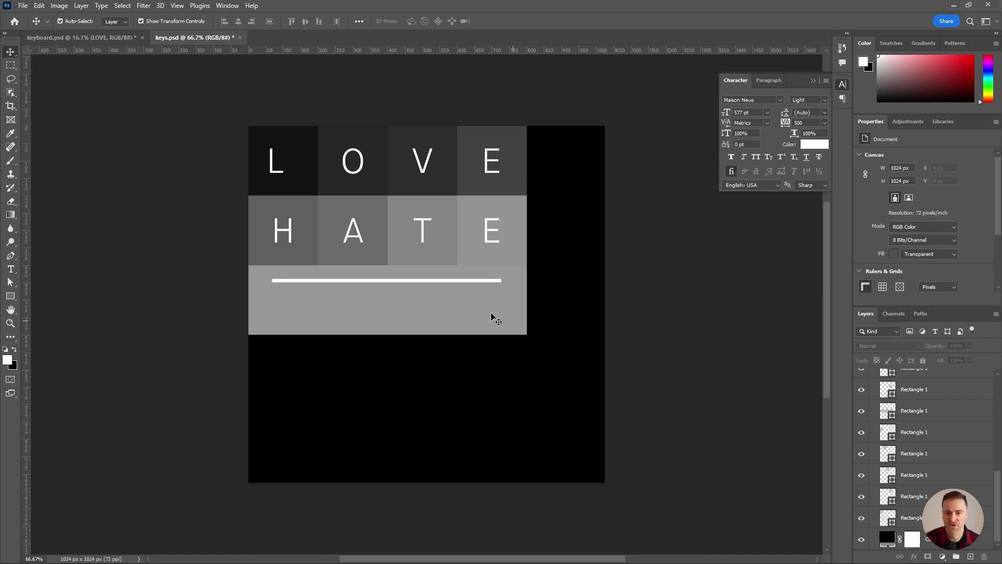
- Switch to Photoshop to move the white space bar line lower in keys.psd, and reload the texture in Blender
click(421, 282)
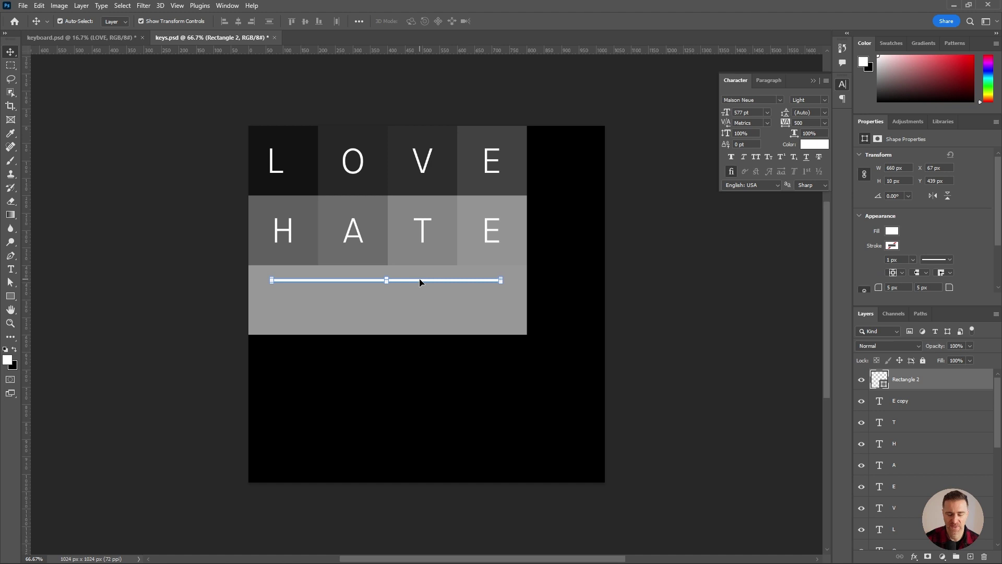
drag(421, 283, 420, 304)
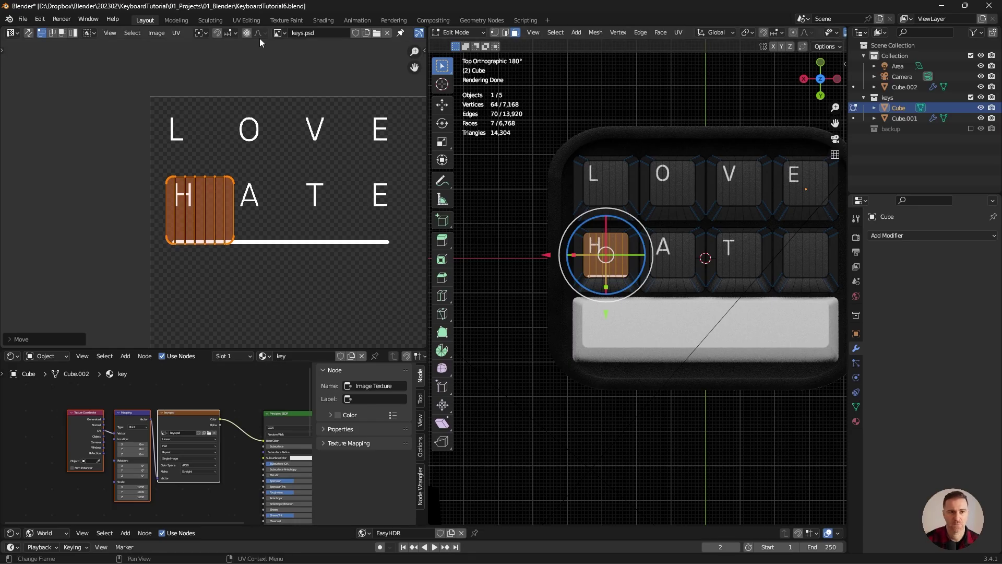
click(156, 33)
click(166, 95)
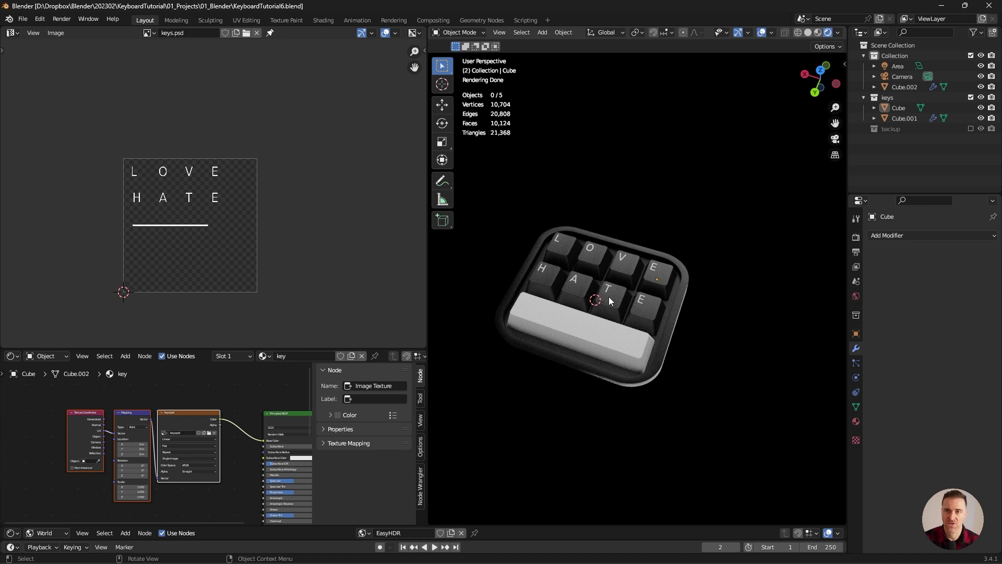
- Copy the image texture and bump node groups from the key material into the space bar's material, named spacebar
click(592, 341)
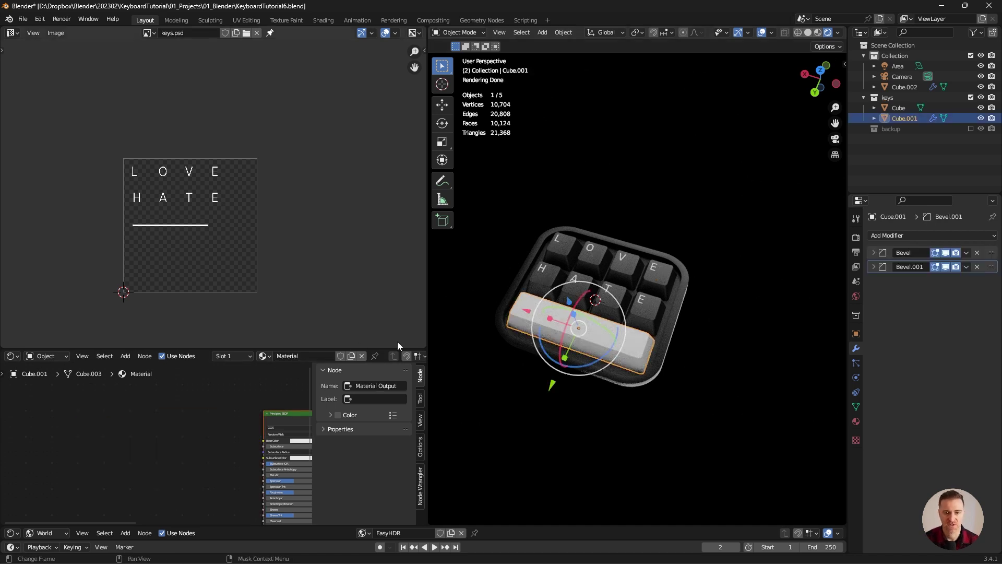
click(541, 286)
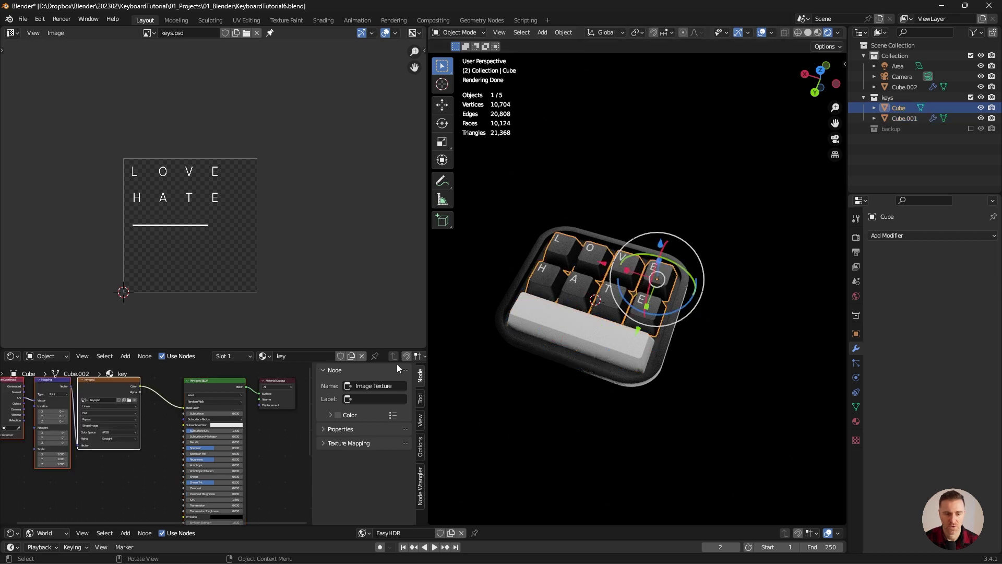
middle_drag(145, 484, 194, 437)
drag(62, 393, 212, 501)
click(556, 321)
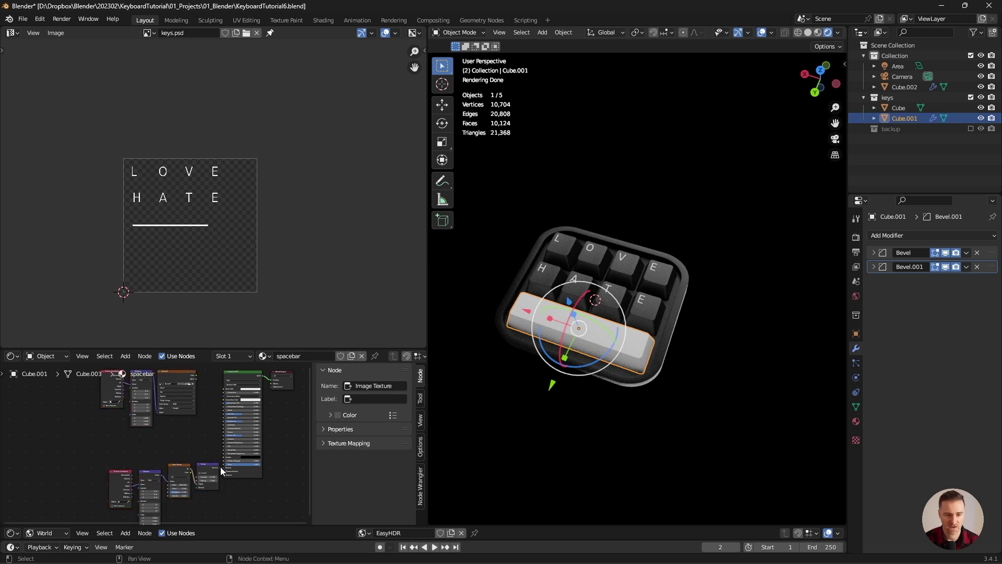
- Connect the keys.psd Image Texture color to the Principled BSDF Base Color in the spacebar material
scroll(202, 412, up, 3)
middle_drag(201, 398, 179, 477)
drag(187, 437, 220, 456)
scroll(216, 464, up, 5)
- Apply both Bevel modifiers to the space bar and open its mesh for face editing
click(766, 314)
middle_drag(514, 360, 781, 282)
scroll(556, 339, up, 4)
click(587, 303)
key(Tab)
scroll(534, 348, up, 4)
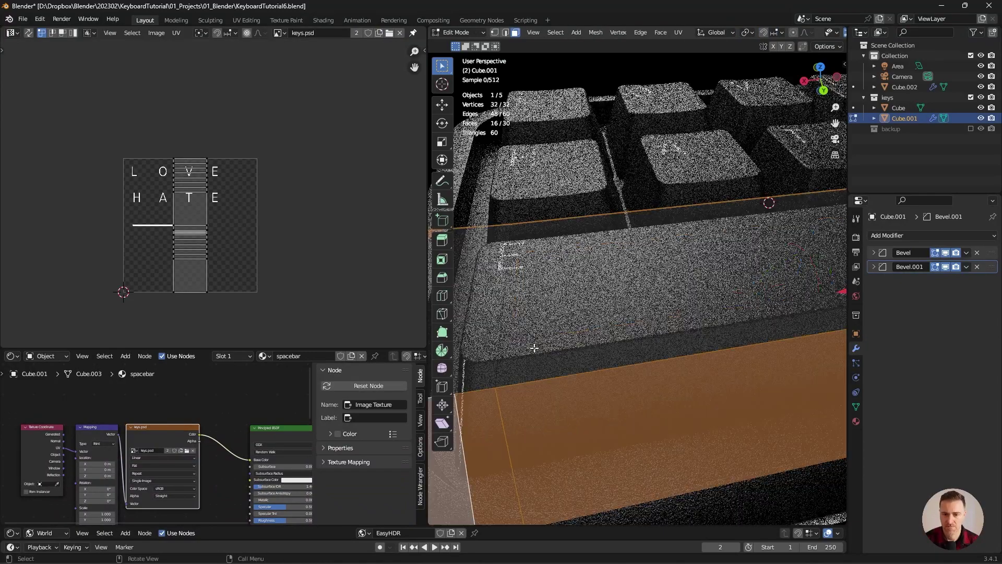
scroll(534, 348, down, 3)
key(Tab)
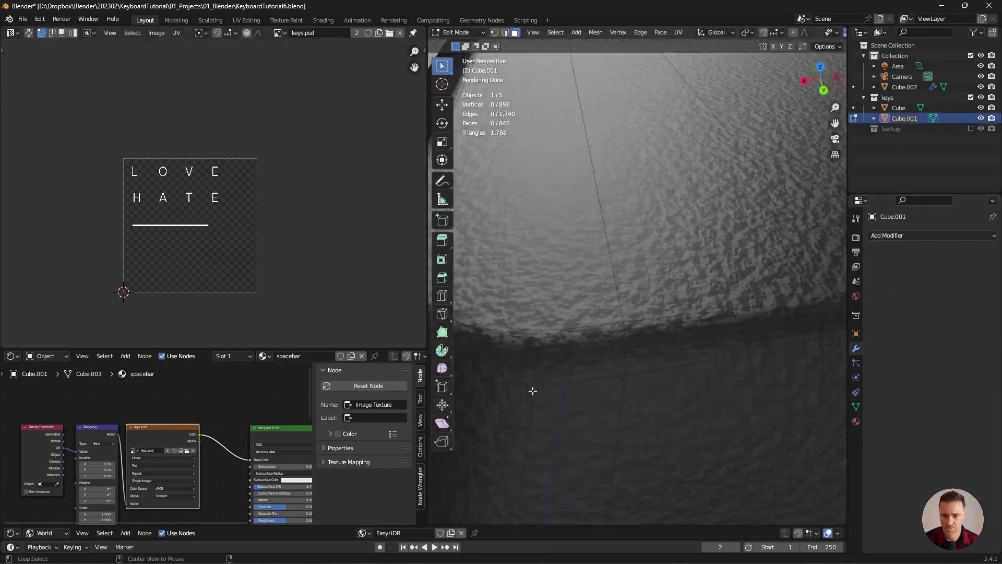
- Unwrap the space bar's side faces and move their UVs away from the lettering in keys.psd
alt+click(532, 390)
key(u)
click(553, 354)
key(g)
click(313, 292)
- Project the space bar's top faces from the top view, and fit their UVs over the white line in keys.psd
scroll(676, 255, down, 6)
alt+middle_drag(676, 255, 715, 297)
alt+click(736, 282)
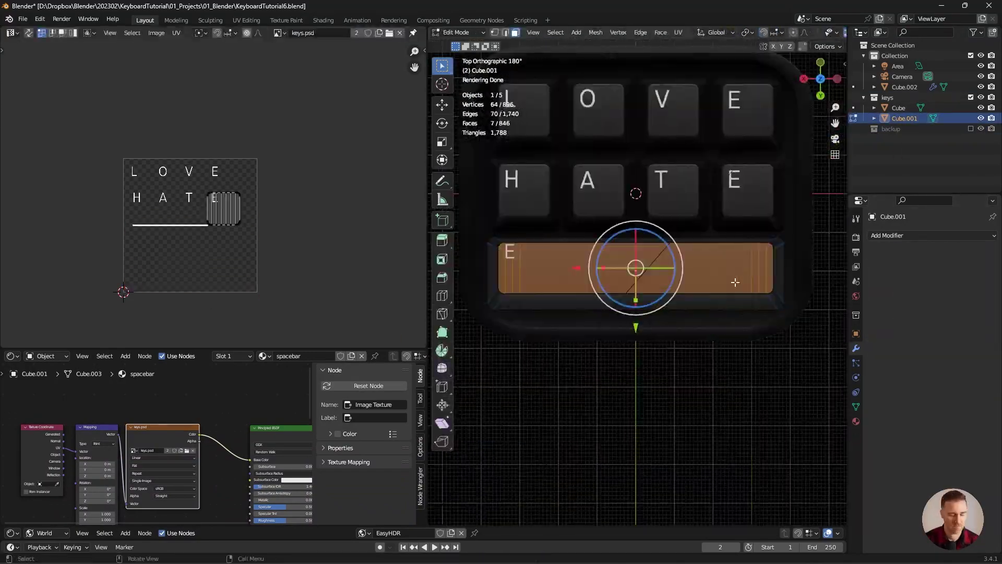
key(u)
click(735, 283)
key(s)
key(g)
scroll(163, 232, up, 4)
key(r)
scroll(244, 209, down, 3)
key(s)
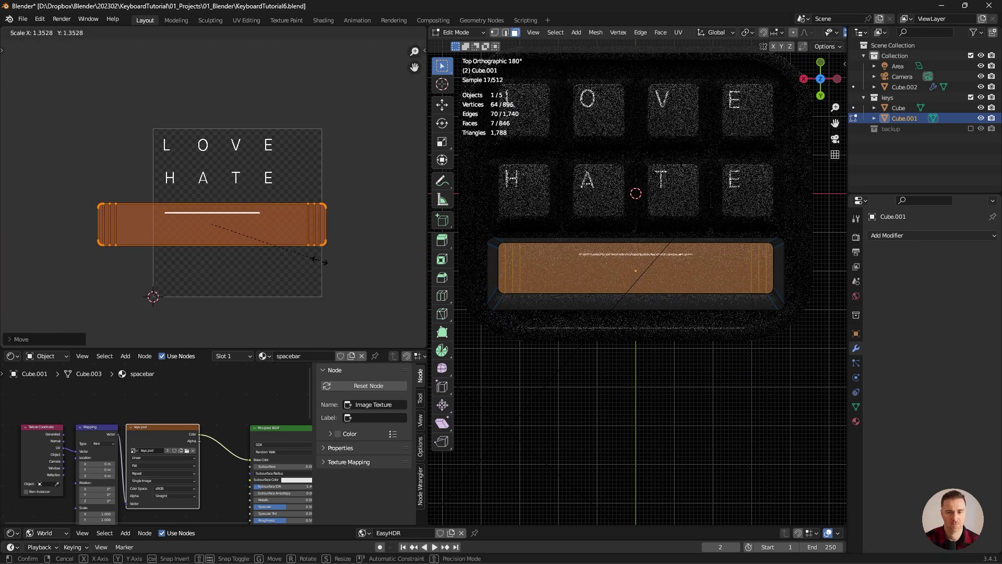
click(320, 261)
key(Tab)
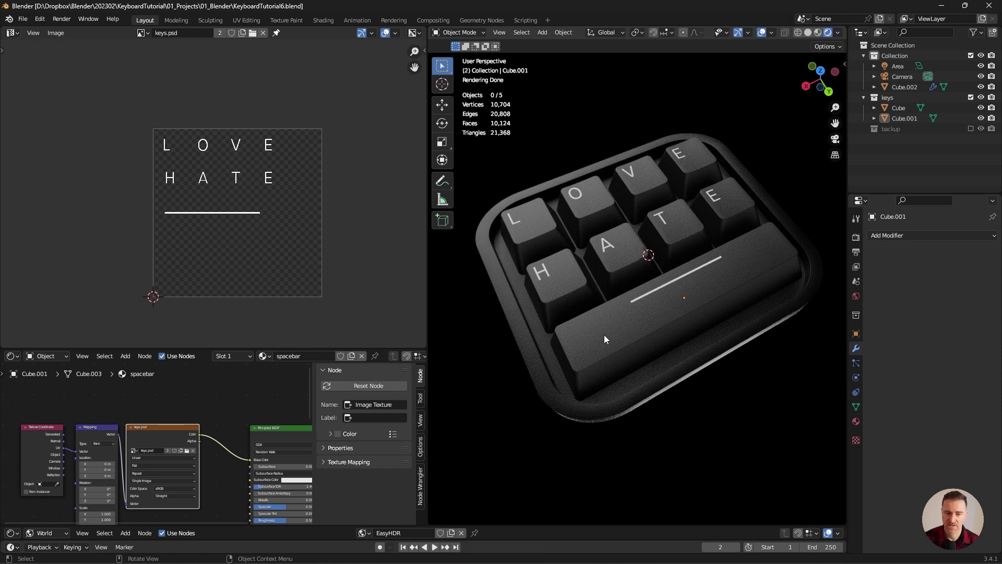
- Insert a Mix node of type Color between the keys.psd texture and the Base Color in the spacebar material
key(shift+a)
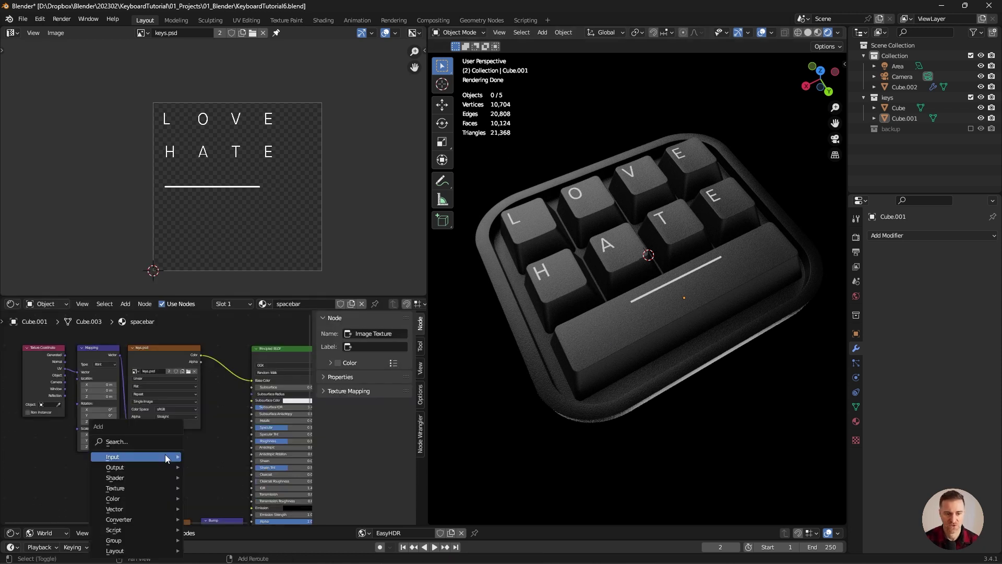
text(s)
text(mix)
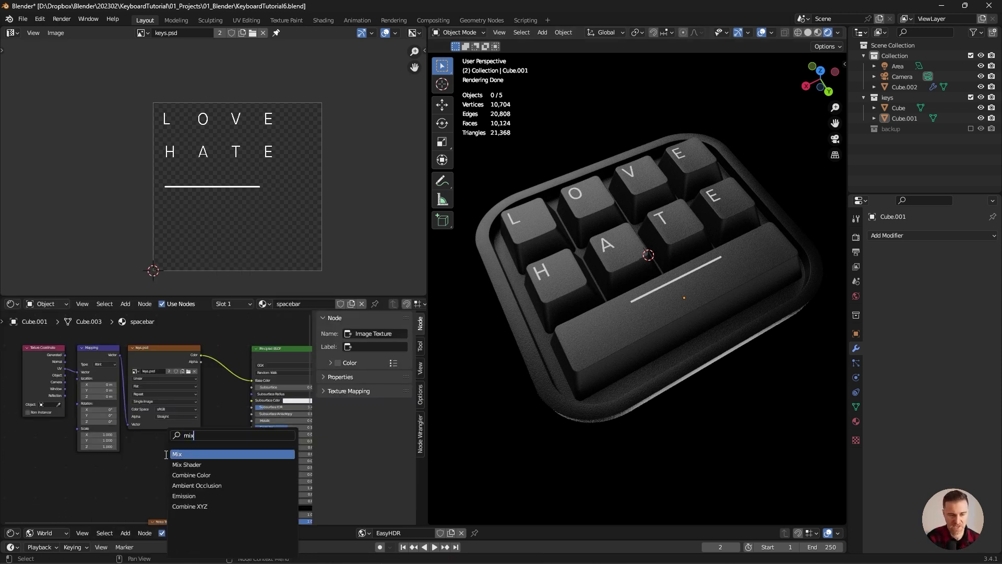
key(Return)
click(203, 449)
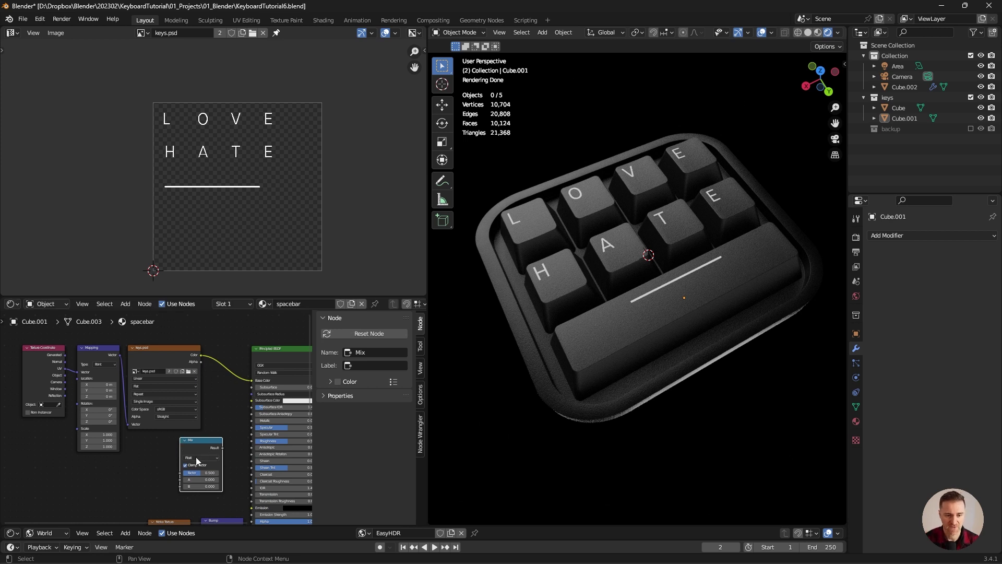
click(197, 458)
click(205, 477)
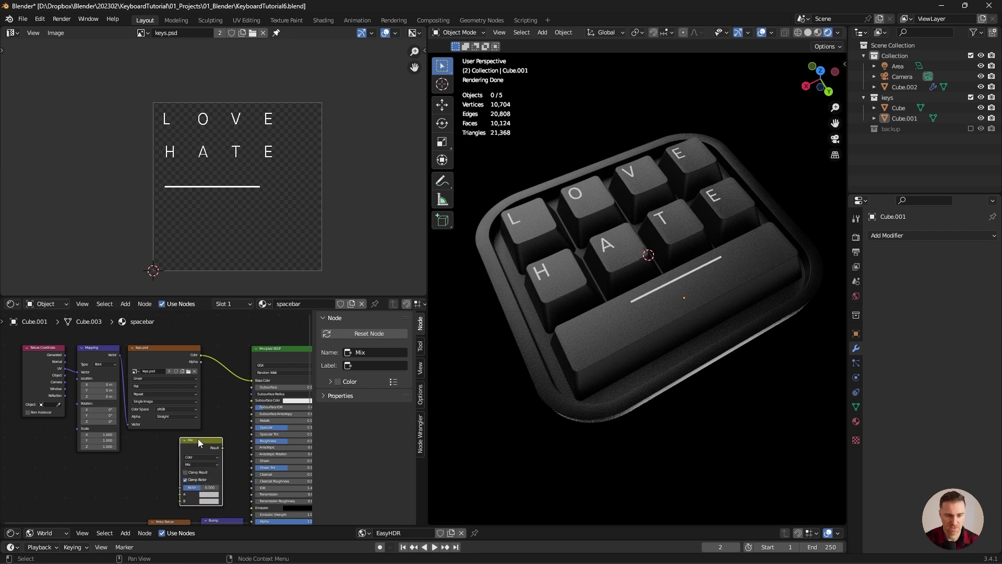
drag(198, 439, 224, 345)
drag(236, 360, 245, 322)
- Set the Mix node to Add with factor 1.000 and a magenta second color
click(196, 376)
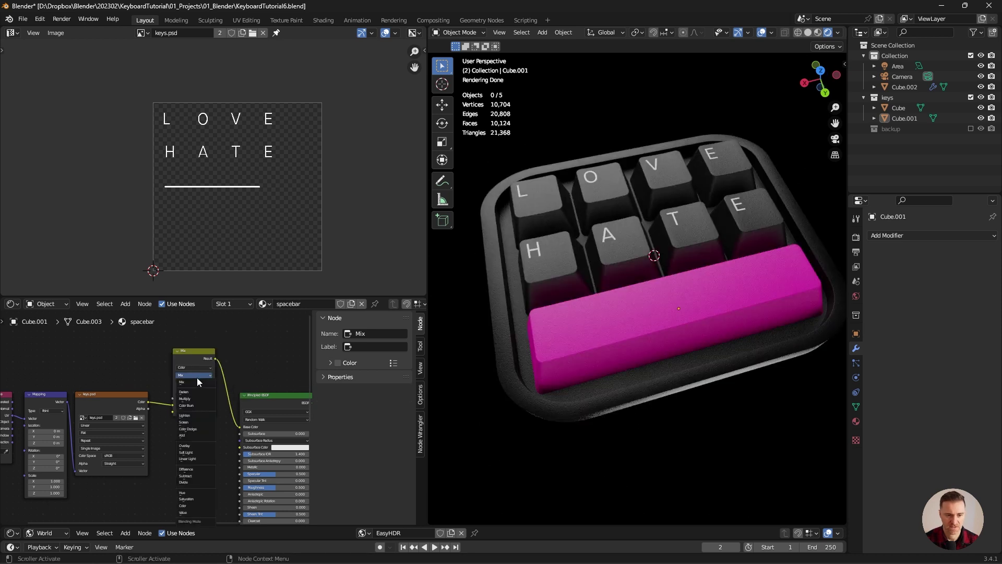
click(196, 375)
drag(202, 398, 193, 398)
click(188, 375)
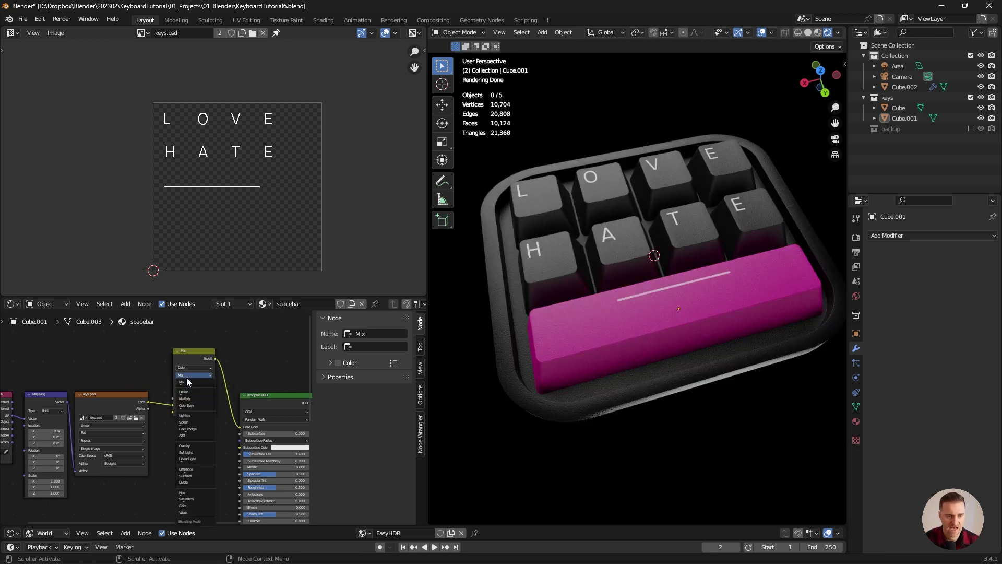
click(199, 455)
mouse_move(197, 397)
mouse_down()
mouse_move(176, 398)
mouse_move(211, 398)
mouse_up()
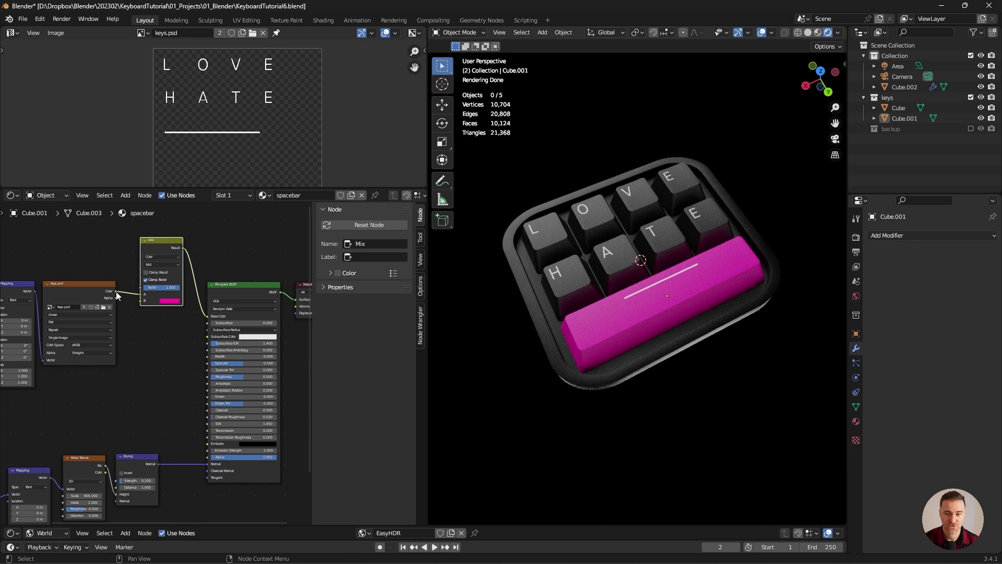
- Feed the keys.psd color into the spacebar material's Emission at a strength of about 46, and switch the render engine to Eevee
drag(116, 292, 208, 448)
drag(208, 448, 207, 444)
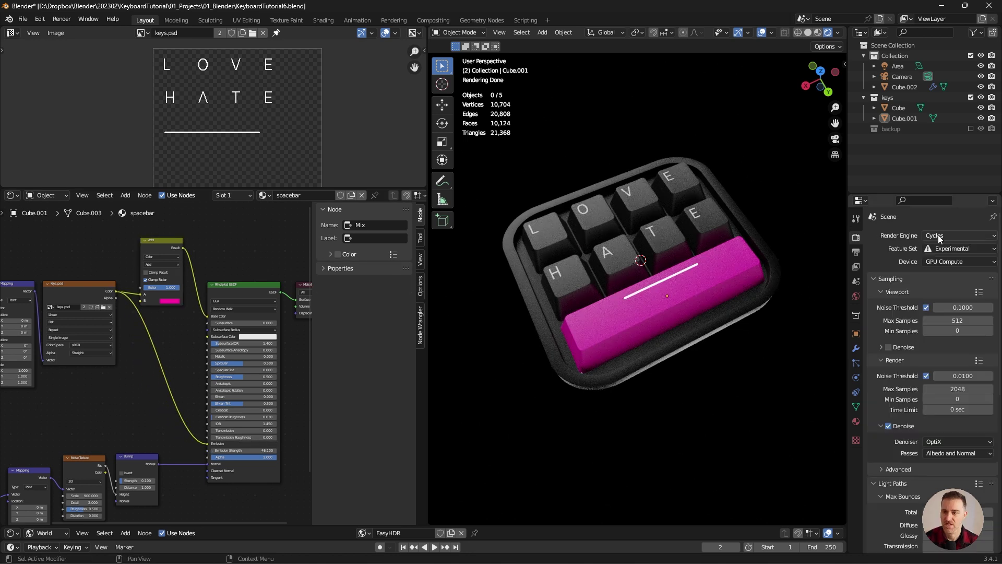
click(938, 235)
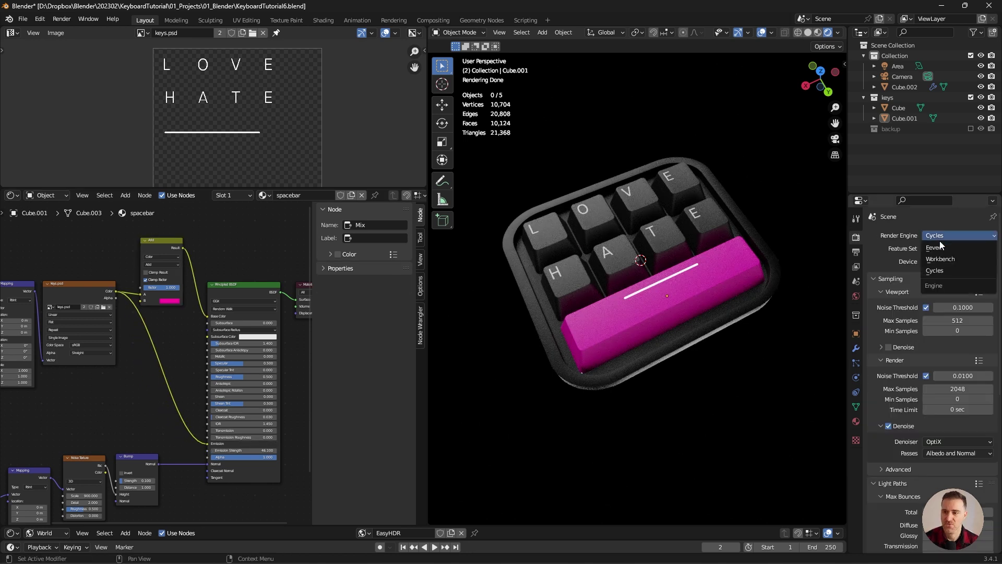
click(940, 249)
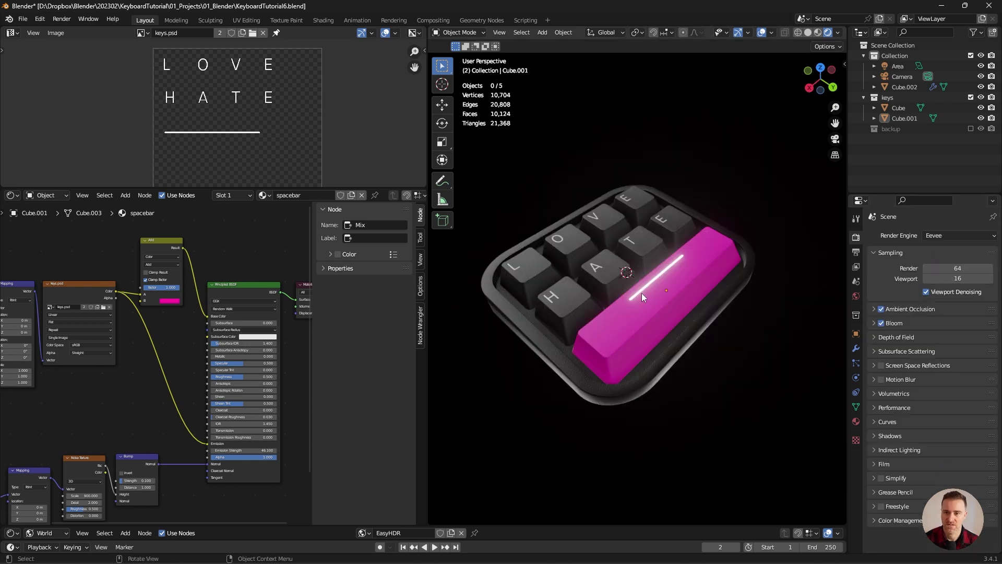
middle_drag(640, 290, 632, 288)
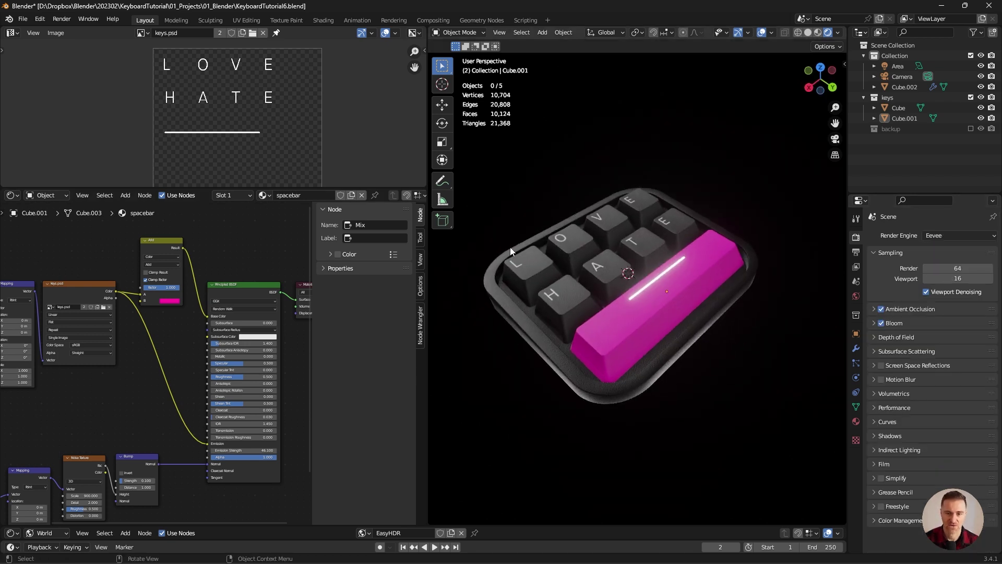
- Connect the keys.psd color to the Emission of the key material and raise the emission strength to about 16
click(610, 262)
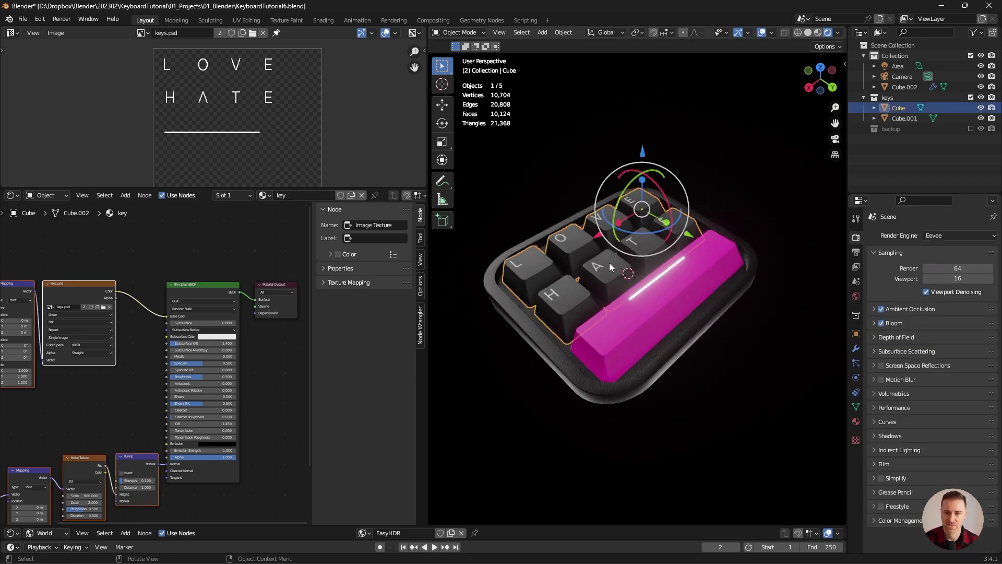
drag(116, 291, 166, 444)
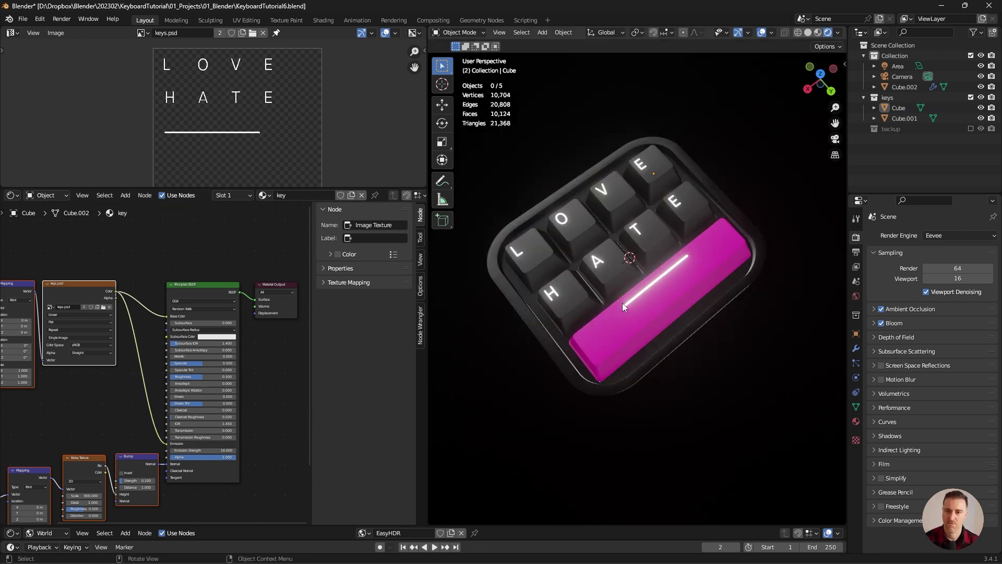
mouse_move(623, 303)
middle_down()
mouse_move(632, 275)
mouse_move(624, 286)
middle_up()
scroll(625, 294, up, 5)
scroll(615, 302, down, 2)
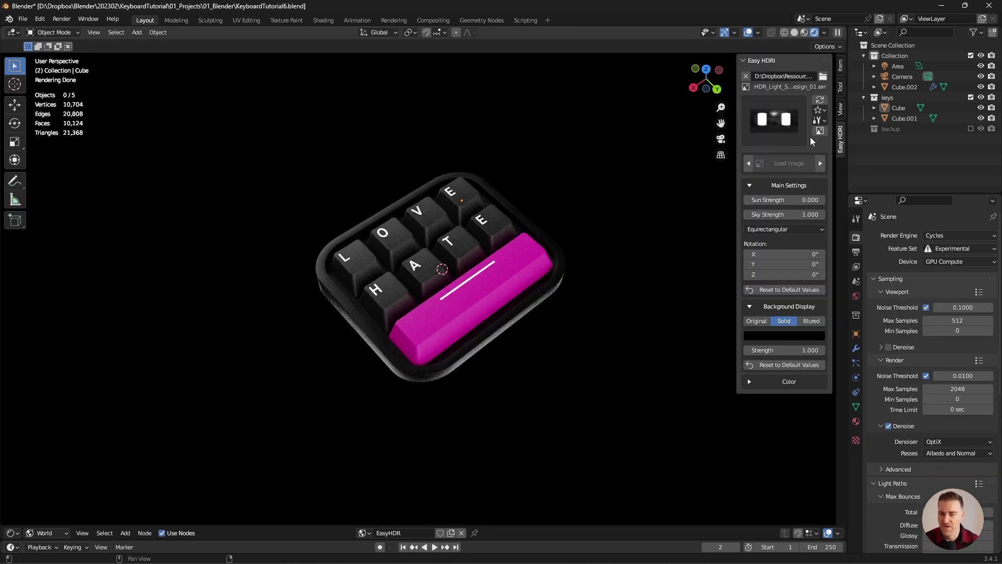
- Hide the area light and set the Easy HDRI background strength and sky strength to 0.000
click(981, 66)
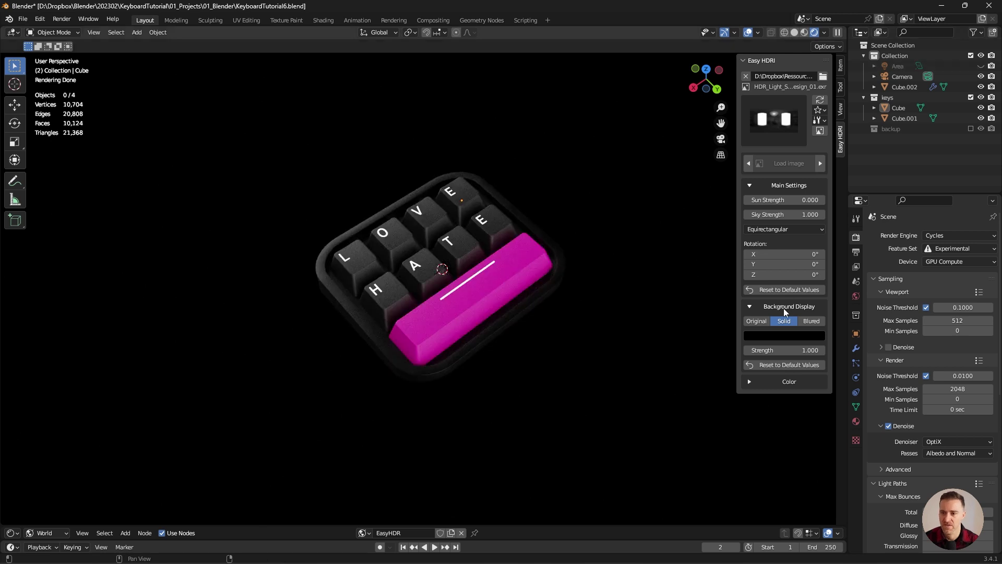
drag(783, 350, 769, 346)
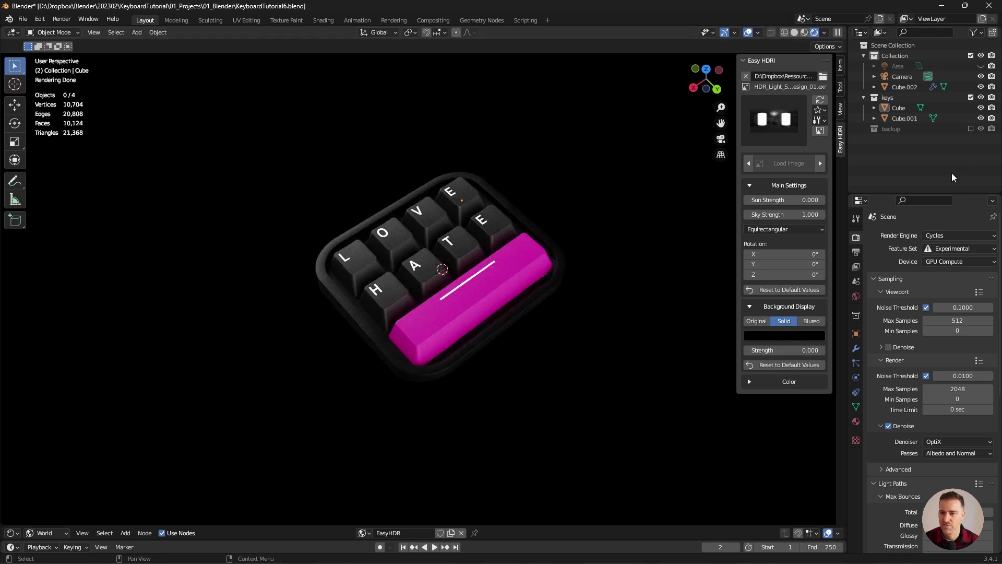
drag(784, 215, 767, 215)
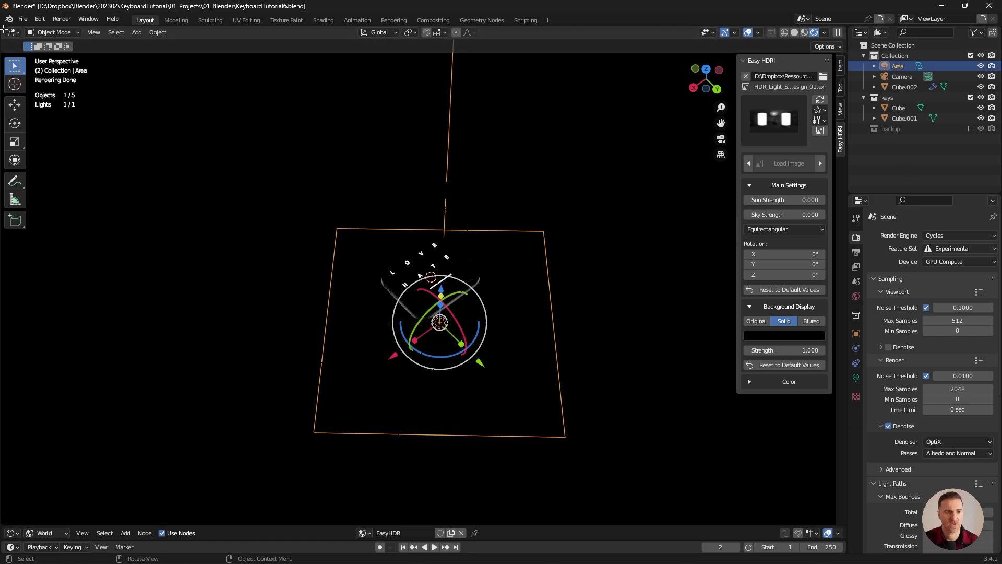
- Split the viewport to keep a camera view alongside, and duplicate the area light, turning the copy upright beside the keyboard
drag(5, 29, 408, 35)
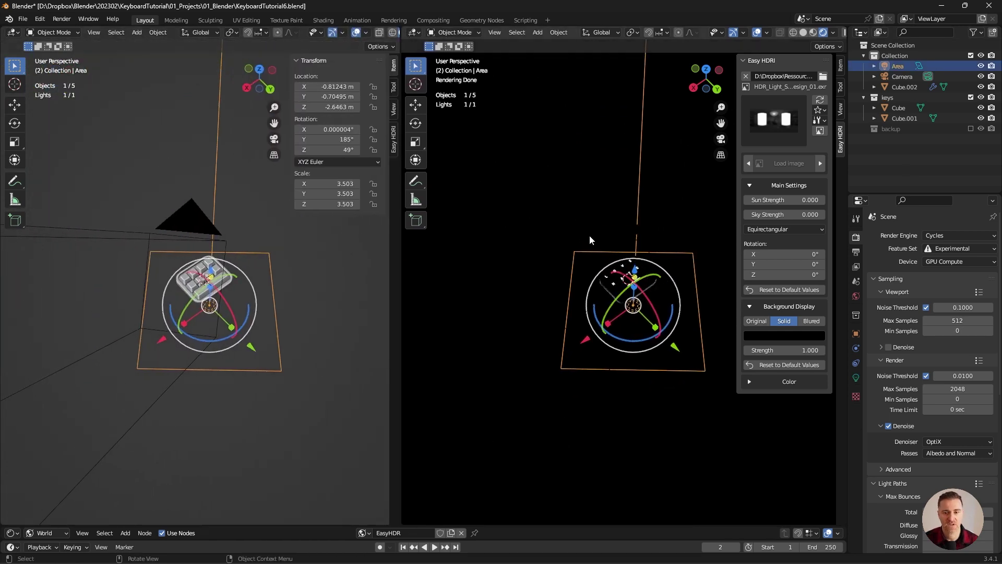
click(721, 139)
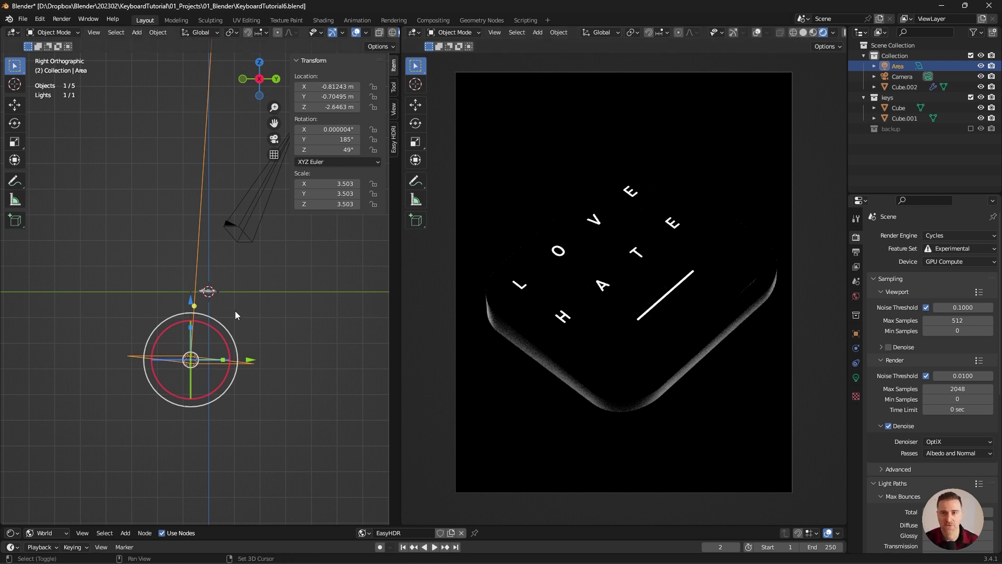
key(shift+d)
key(r)
click(287, 402)
key(g)
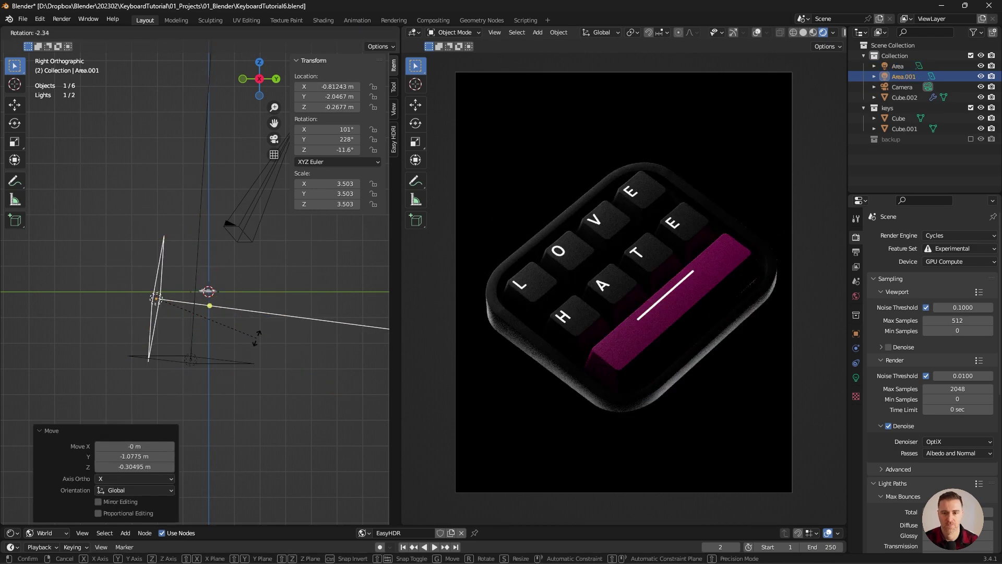
scroll(252, 336, down, 3)
- Duplicate the area light again, place the copy above the keyboard near the camera, and angle it down at the keys
key(shift+d)
click(320, 264)
key(g)
click(212, 314)
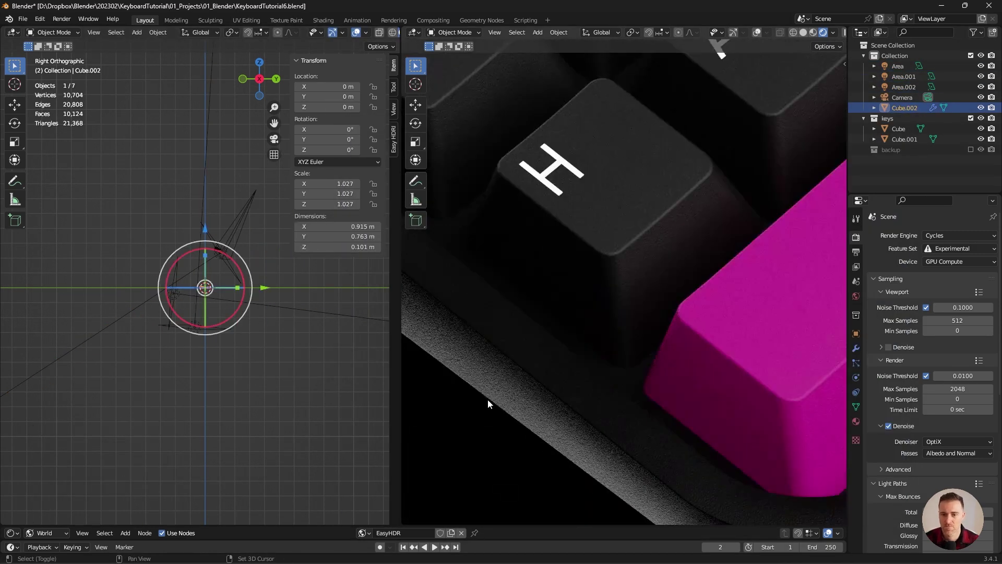
scroll(487, 398, down, 8)
click(225, 258)
key(r)
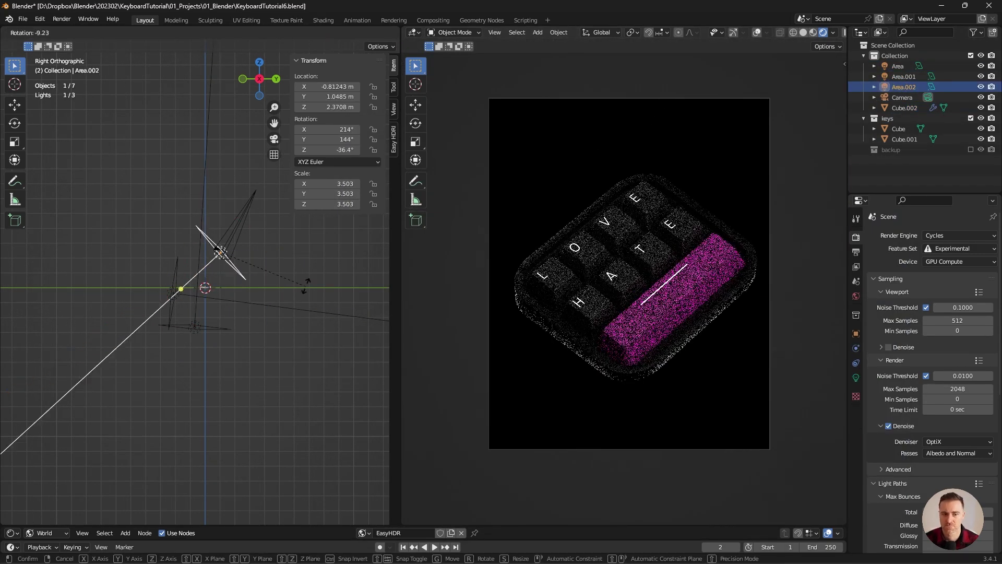
click(303, 261)
scroll(250, 292, up, 5)
key(g)
click(256, 342)
key(r)
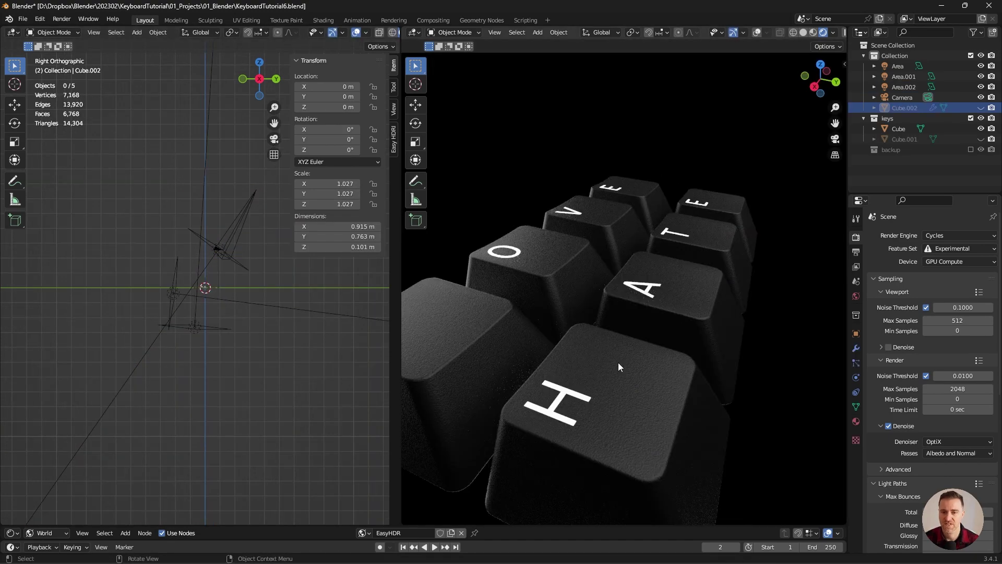
scroll(663, 351, up, 1)
middle_drag(628, 395, 587, 384)
scroll(657, 375, down, 8)
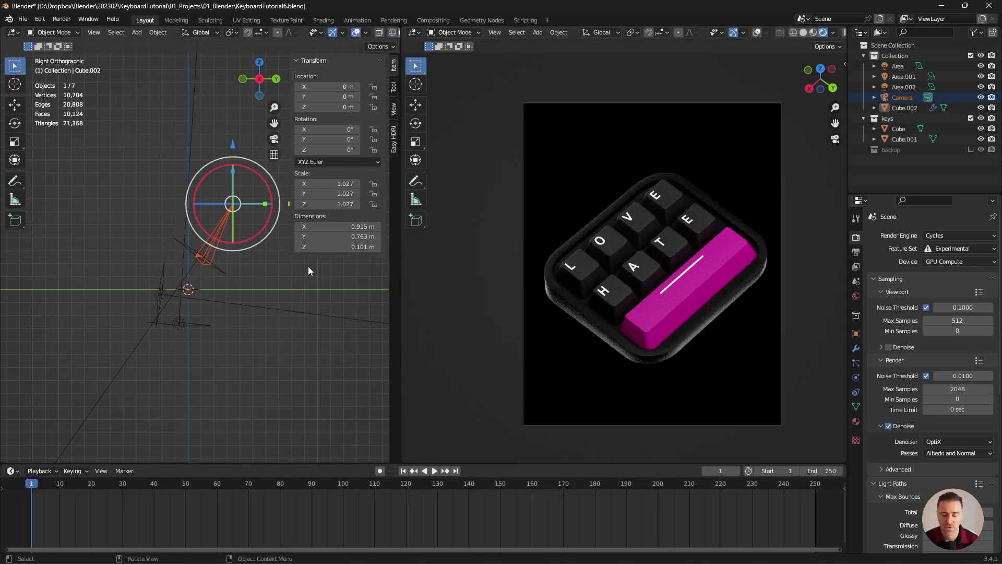
- Organize the board, keycaps and space bar objects into a collection named keyboard
click(903, 108)
shift+click(901, 129)
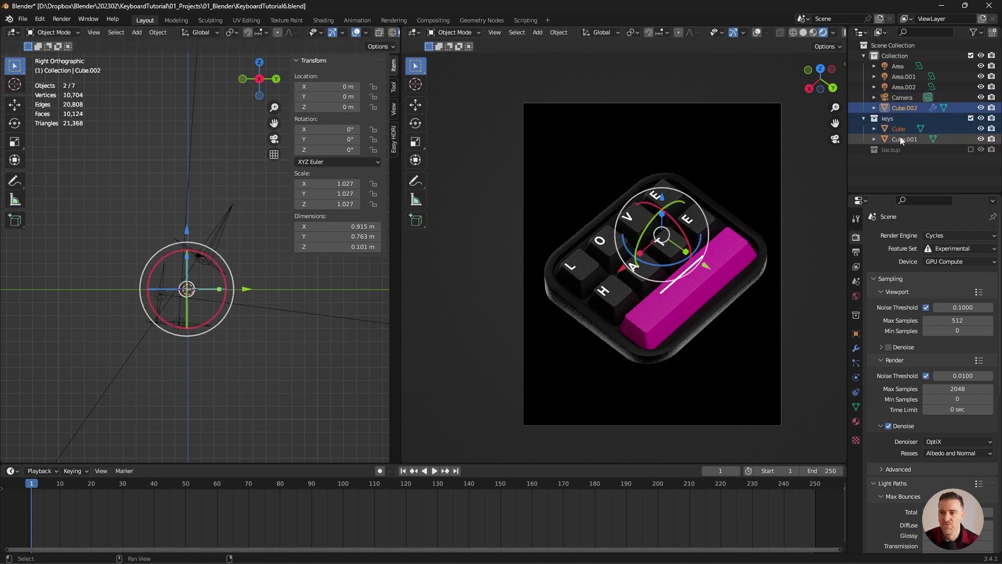
shift+click(900, 137)
right_click(900, 137)
click(903, 137)
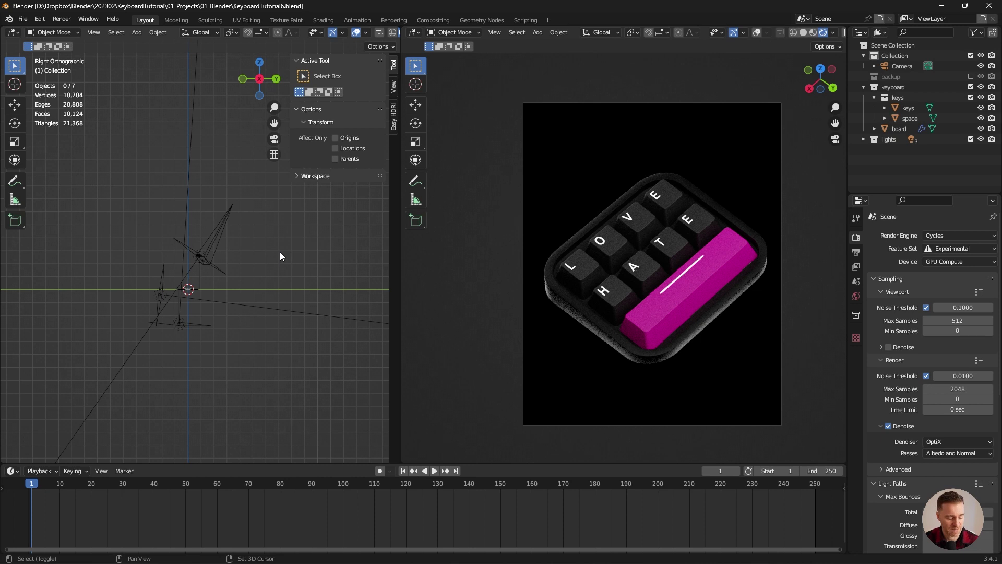
- Add a Plain Axes empty at the keyboard's center
key(shift+a)
mouse_move(280, 253)
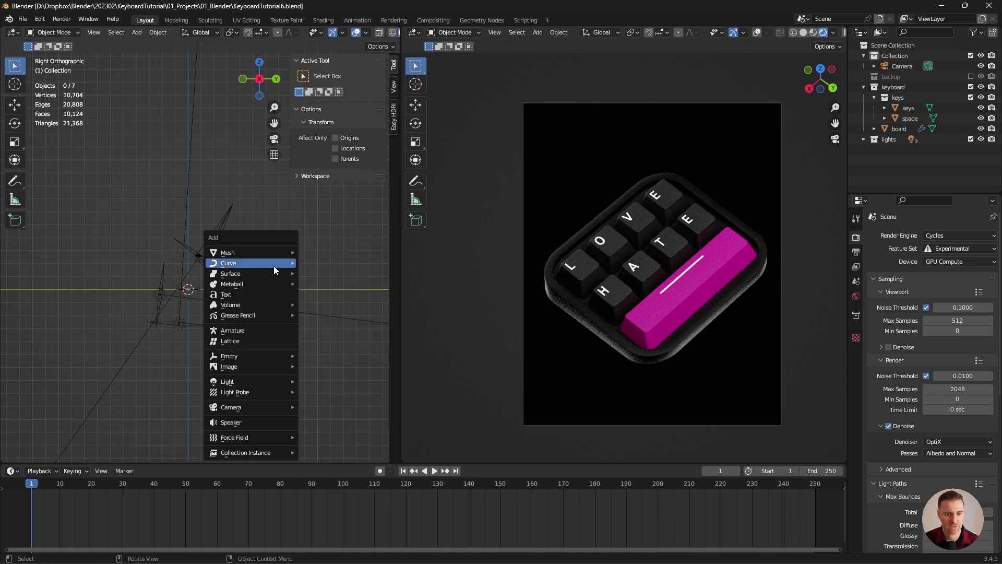
mouse_move(255, 355)
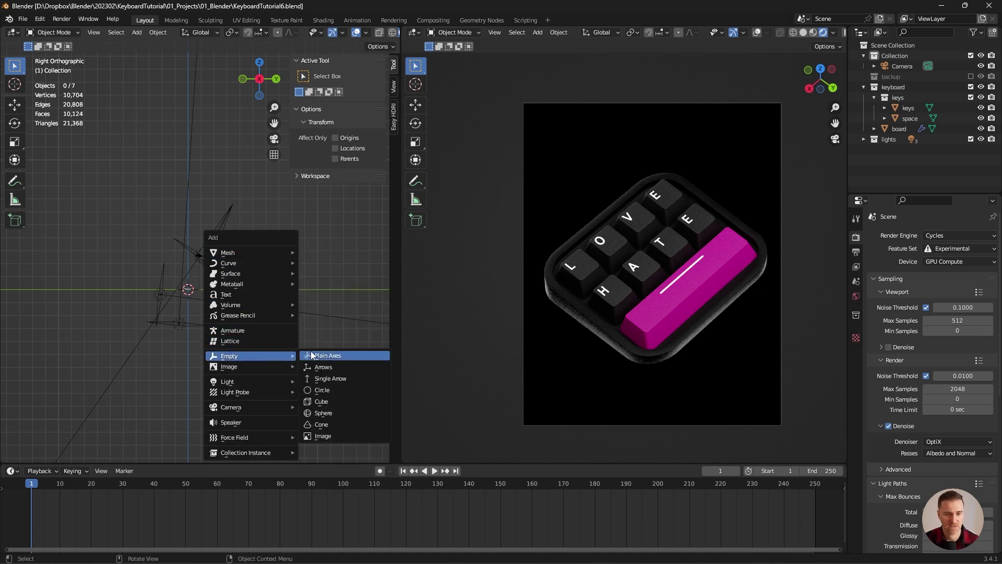
click(357, 355)
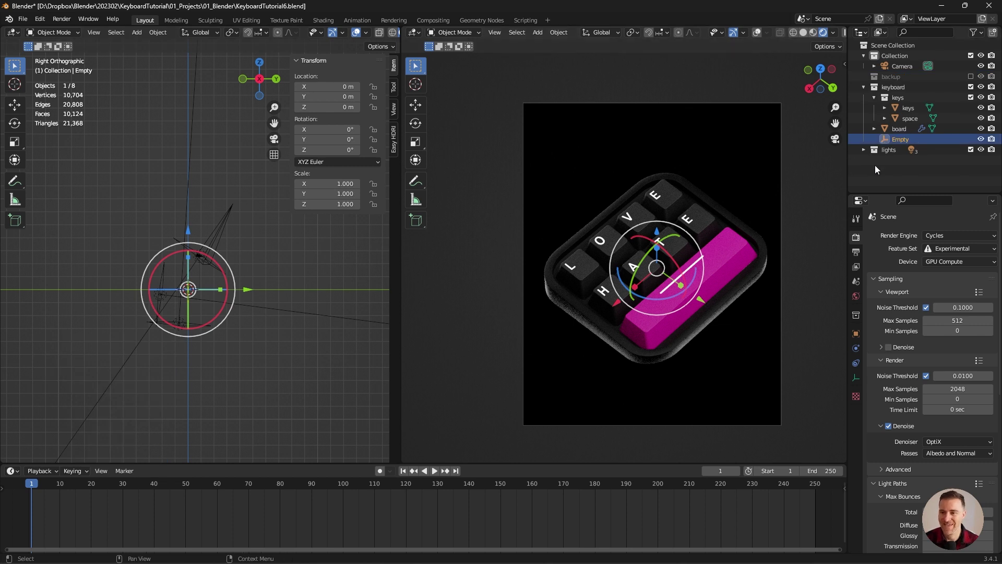
- Parent the board, keys and space objects to the empty using Object (Keep Transform)
click(896, 129)
ctrl+click(909, 119)
ctrl+click(908, 109)
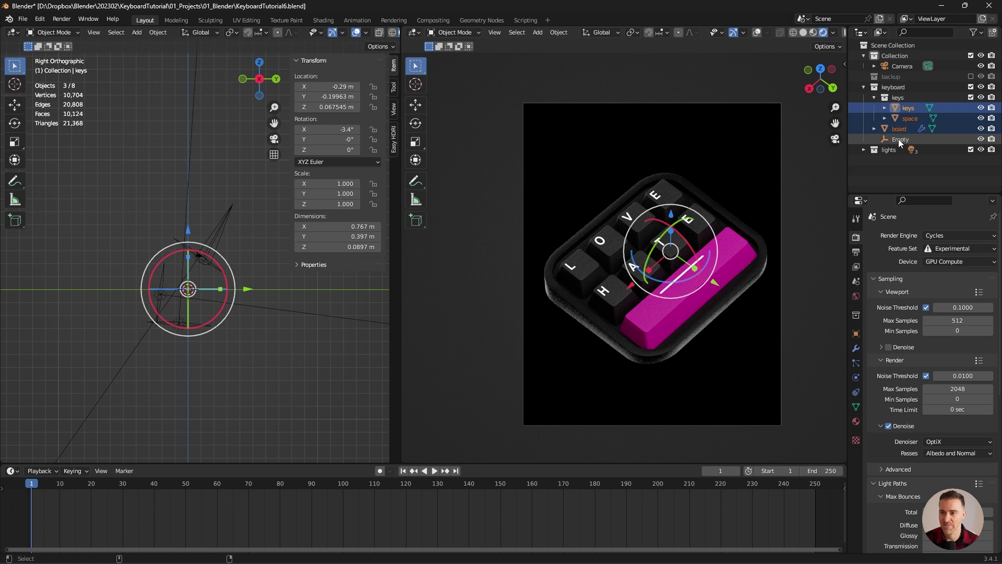
ctrl+click(898, 139)
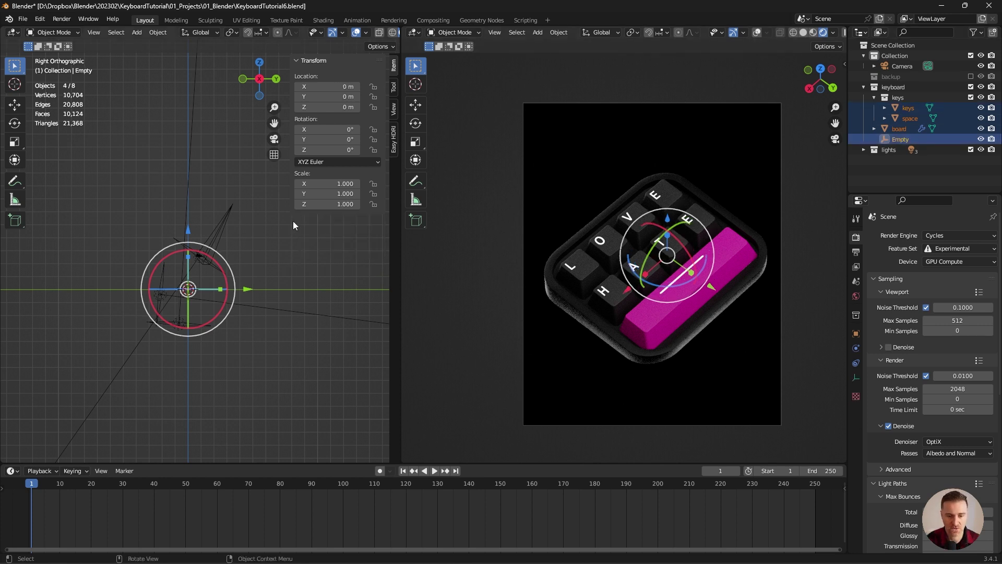
key(ctrl+p)
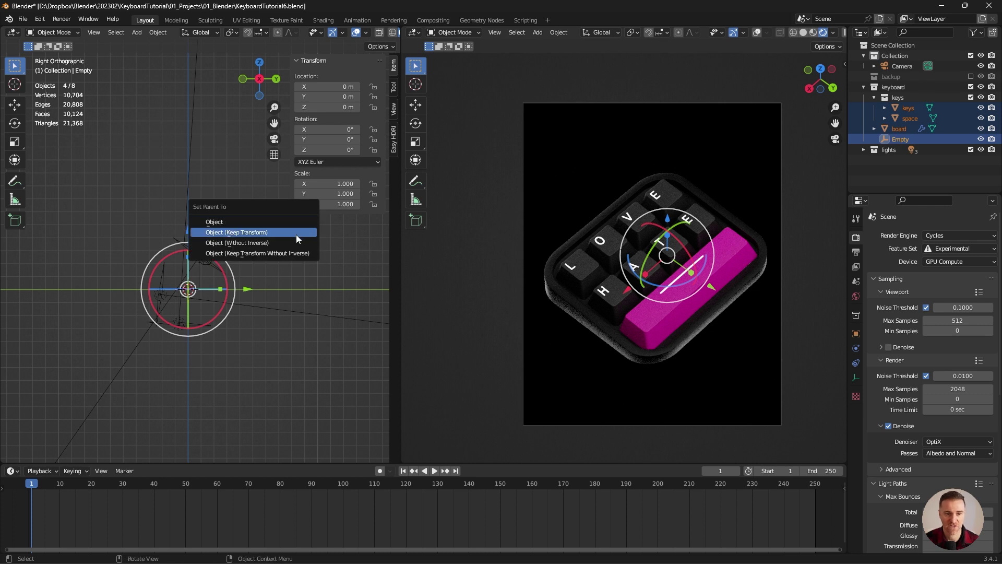
click(295, 233)
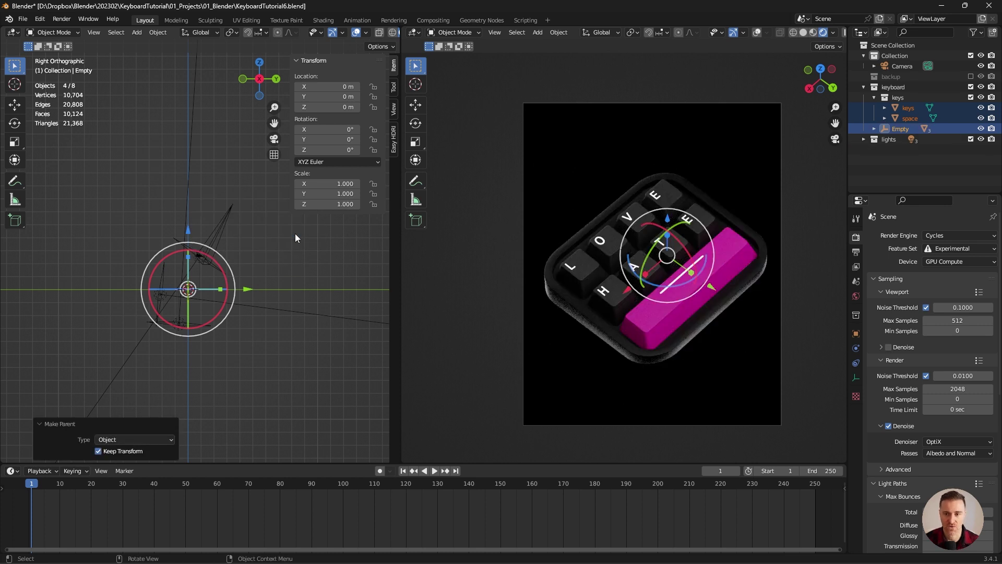
click(889, 167)
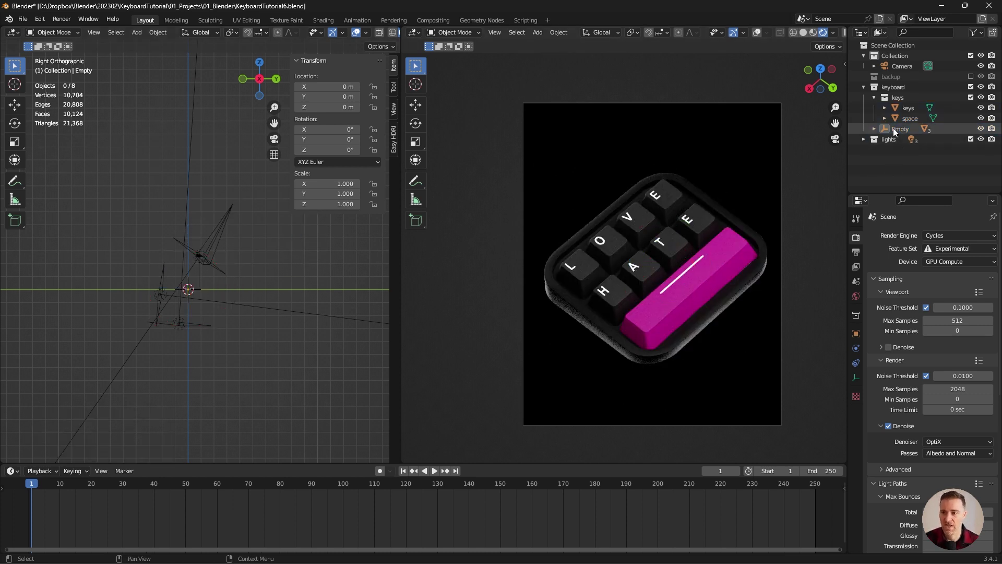
- Test-rotate the empty about X, and keyframe its rotation at 0° on all axes at frame 1
click(894, 129)
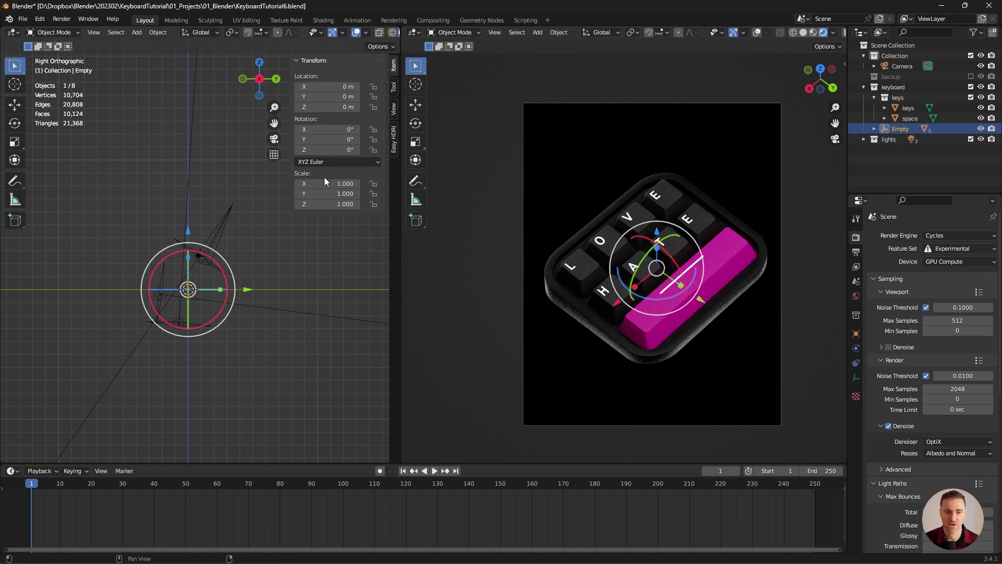
drag(331, 129, 501, 129)
key(Escape)
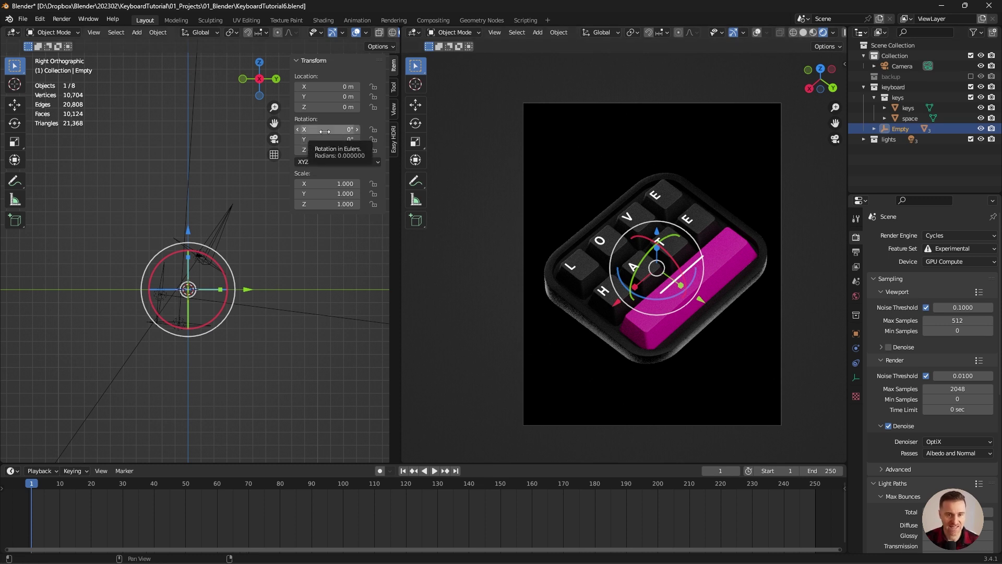
key(i)
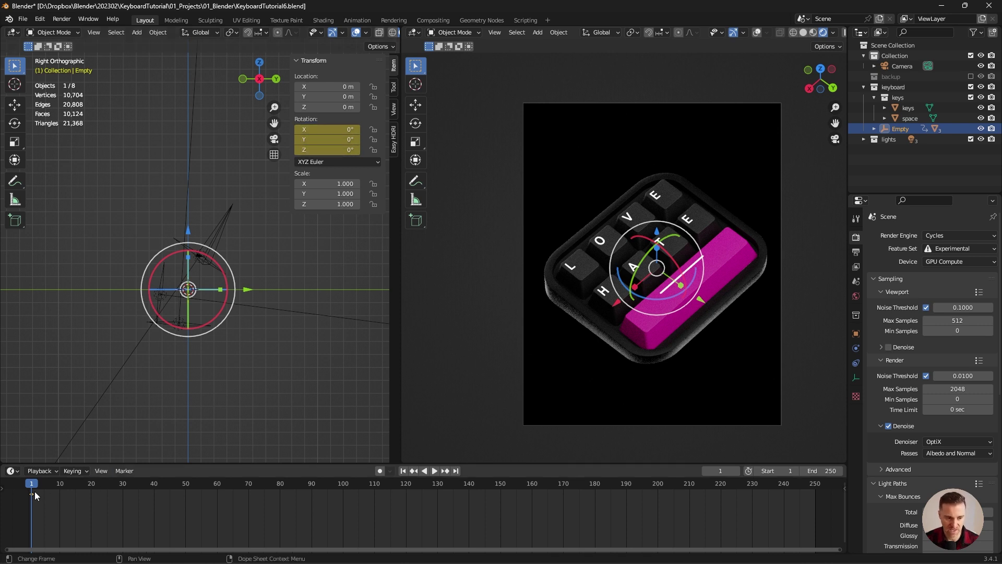
- At frame 150, set the empty's X rotation to 360° and keyframe the rotation
drag(39, 490, 500, 494)
drag(327, 129, 326, 150)
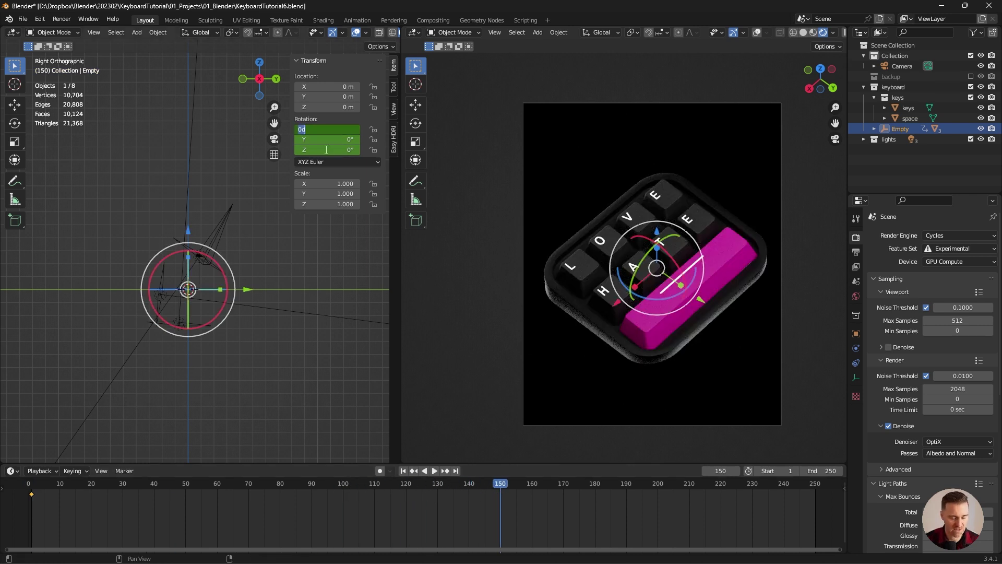
text(360)
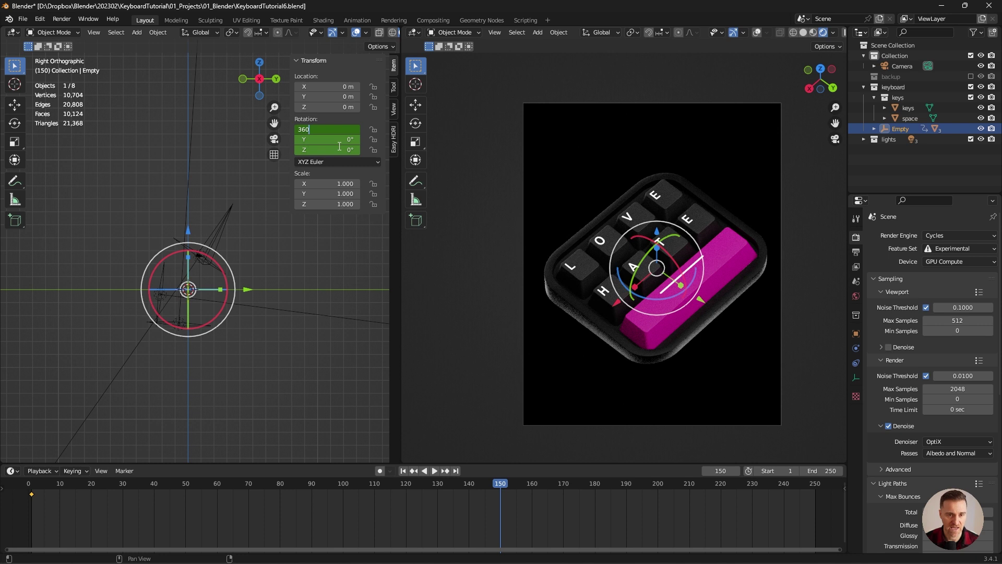
key(Return)
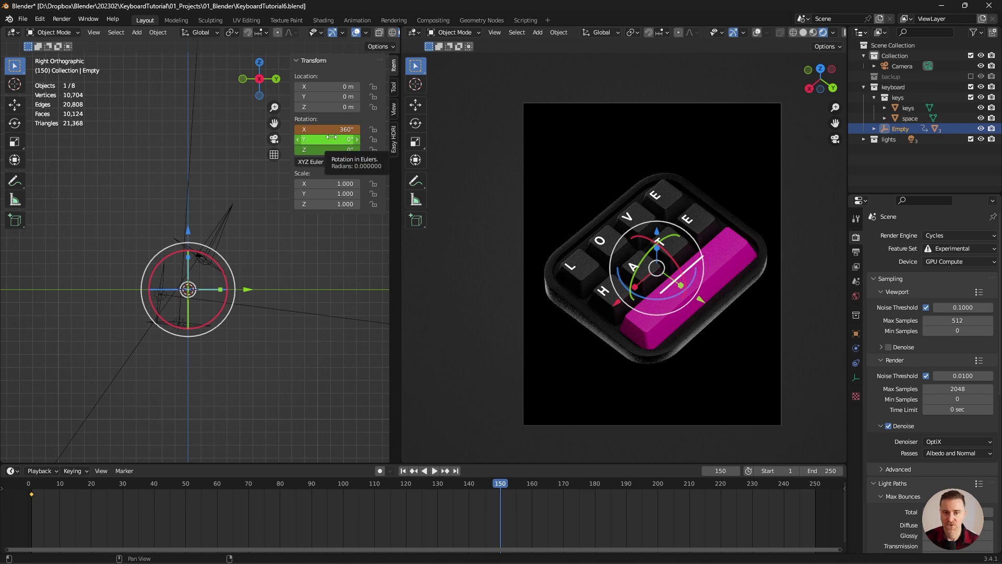
key(i)
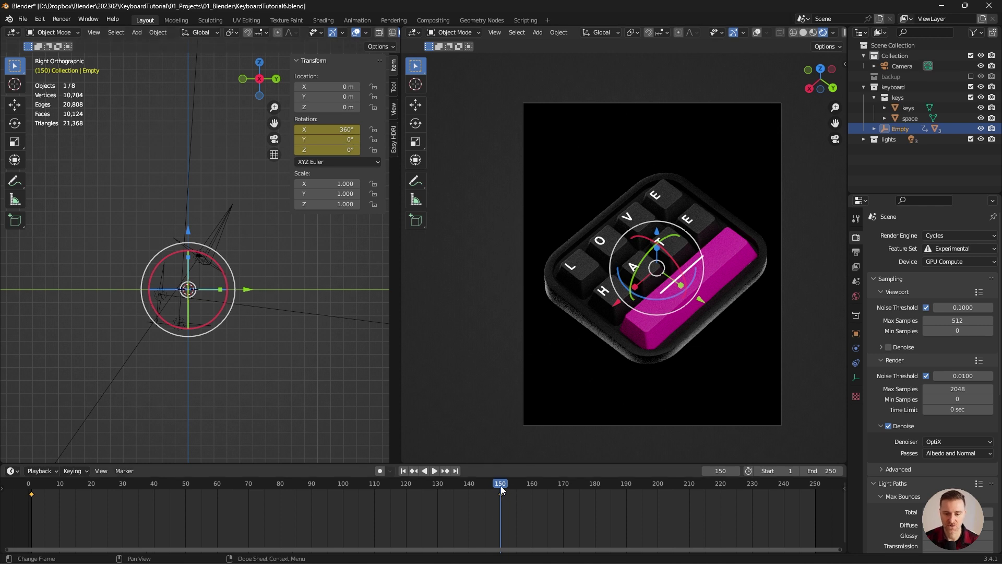
- Set the animation's end frame to 150 and play back the keyboard's rotation
double_click(834, 471)
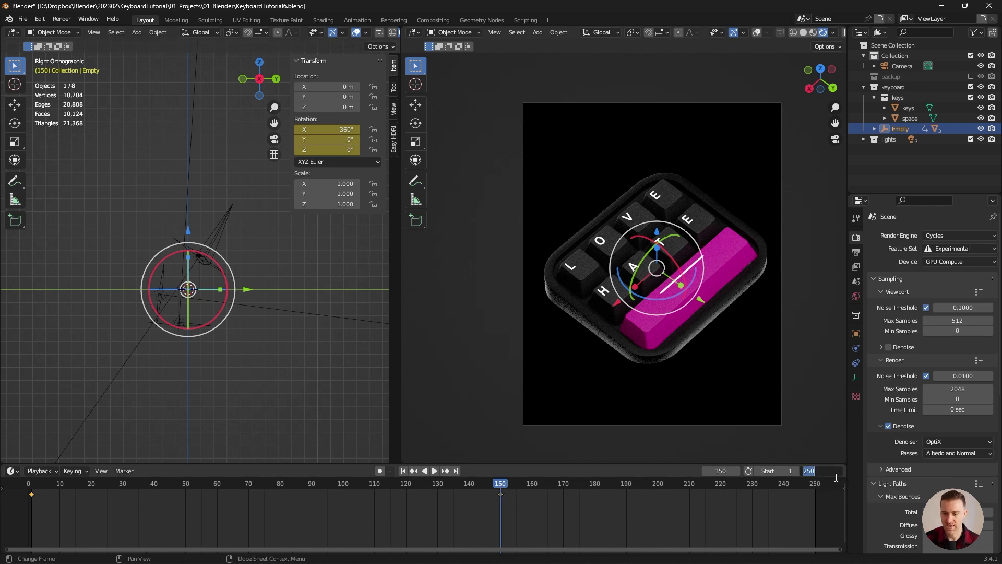
text(150)
key(Return)
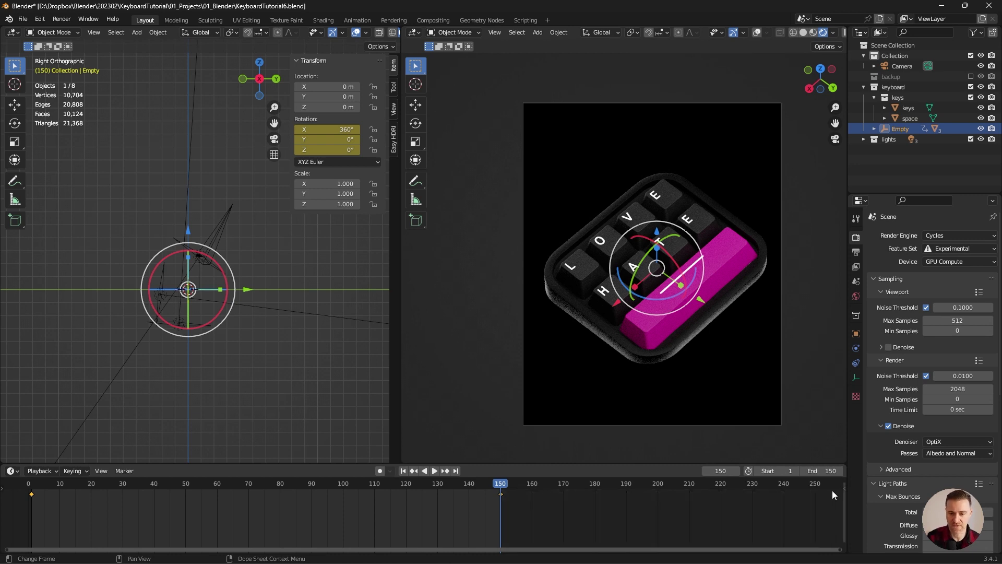
click(433, 471)
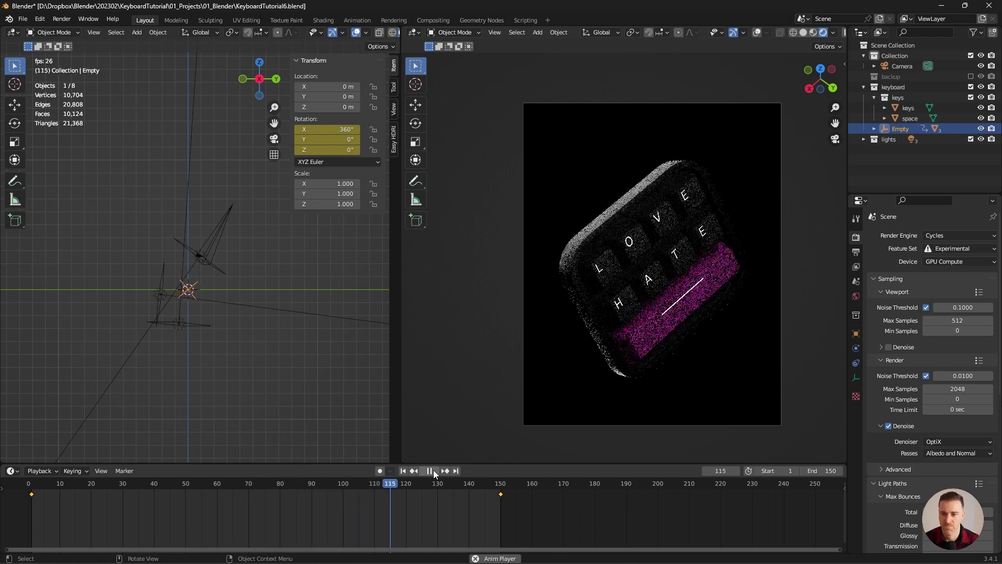
click(430, 471)
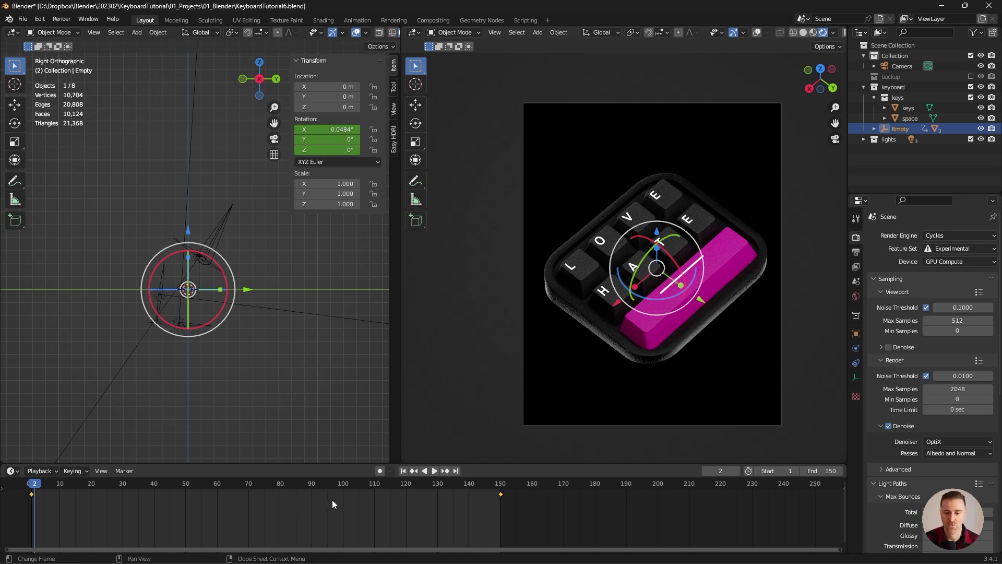
- Change both rotation keyframes to Linear interpolation and play the animation to check the constant spin
drag(555, 519, 13, 493)
right_click(32, 493)
mouse_move(32, 494)
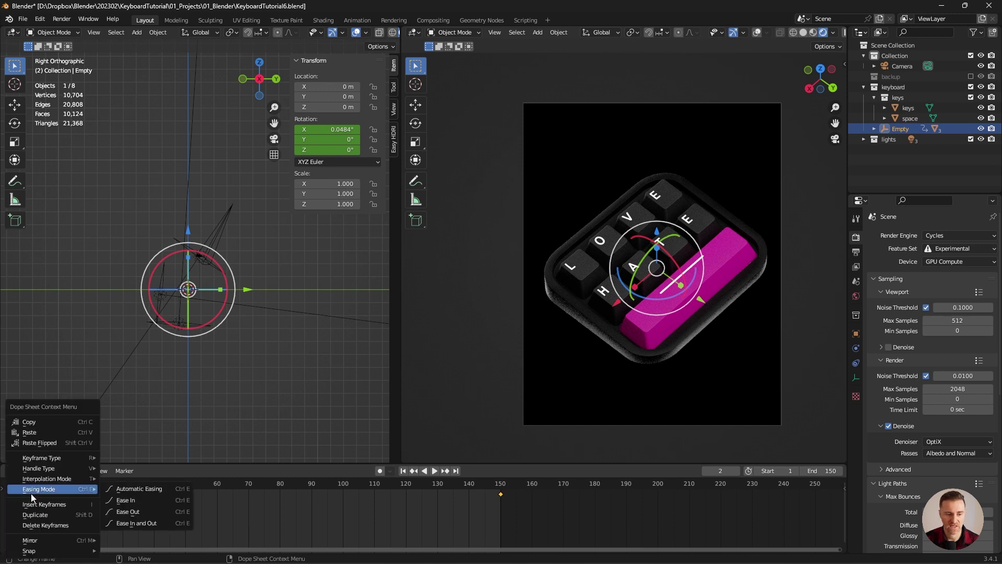
mouse_move(55, 482)
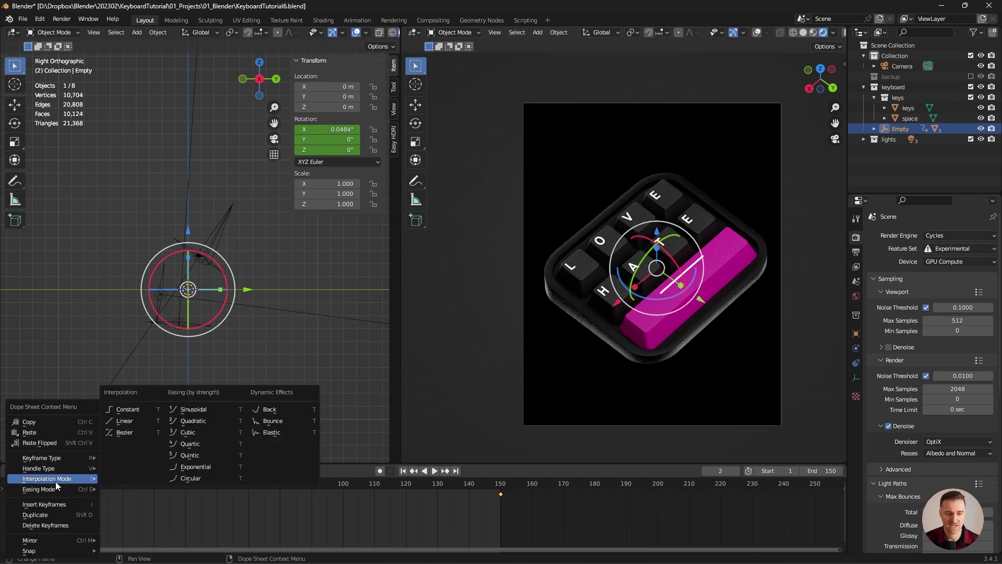
click(140, 421)
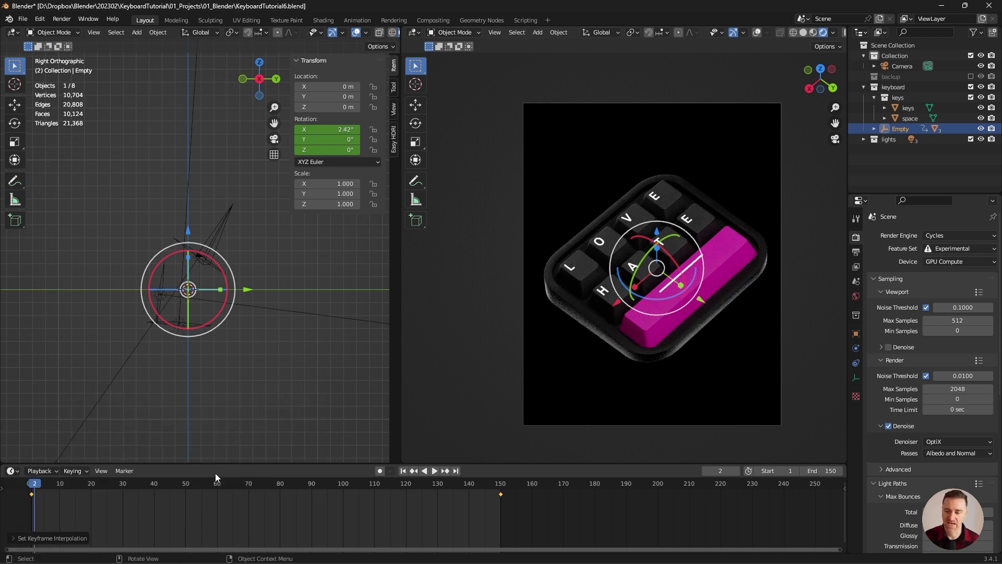
click(435, 471)
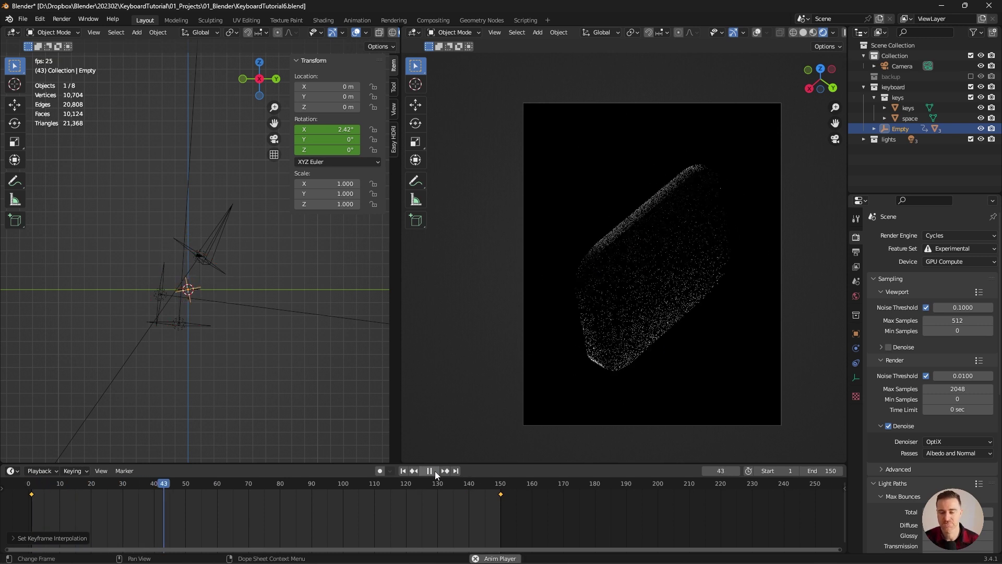